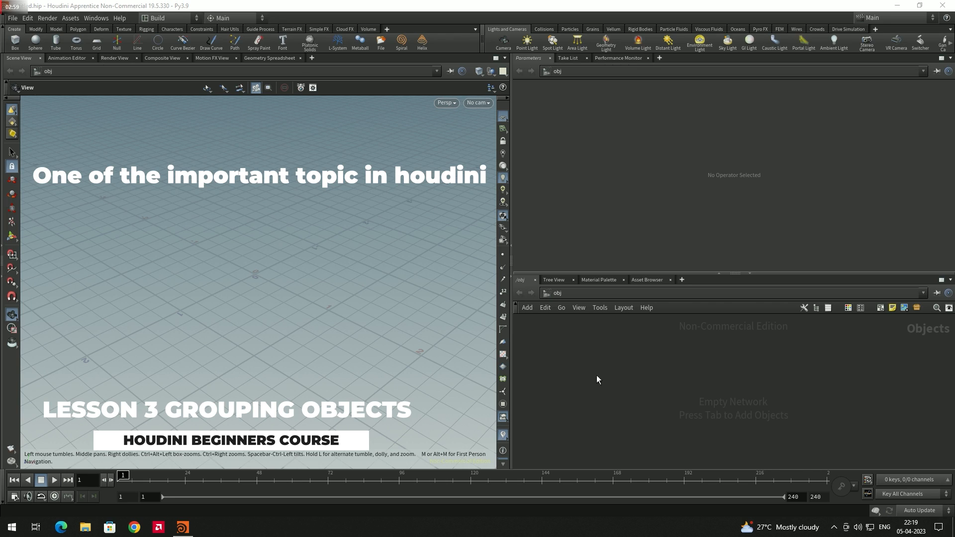
# Step: Create a Geometry object at the scene level and go inside its network
pyautogui.press('Tab')
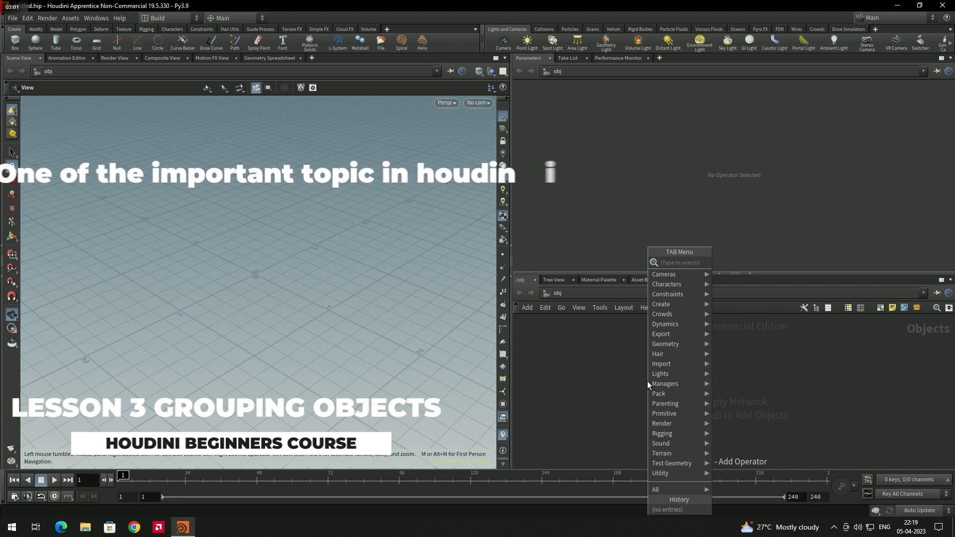
pyautogui.write('ge')
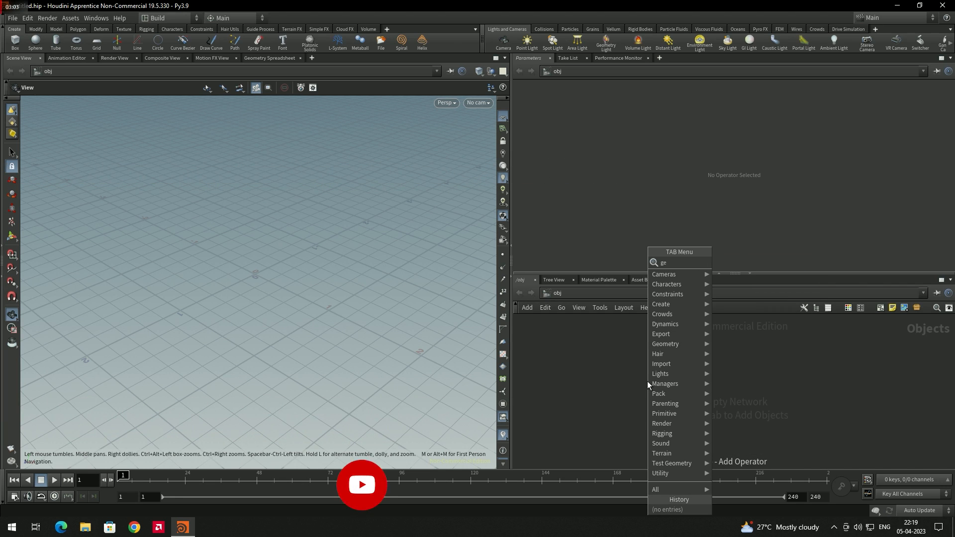
pyautogui.press('Return')
pyautogui.click(646, 381)
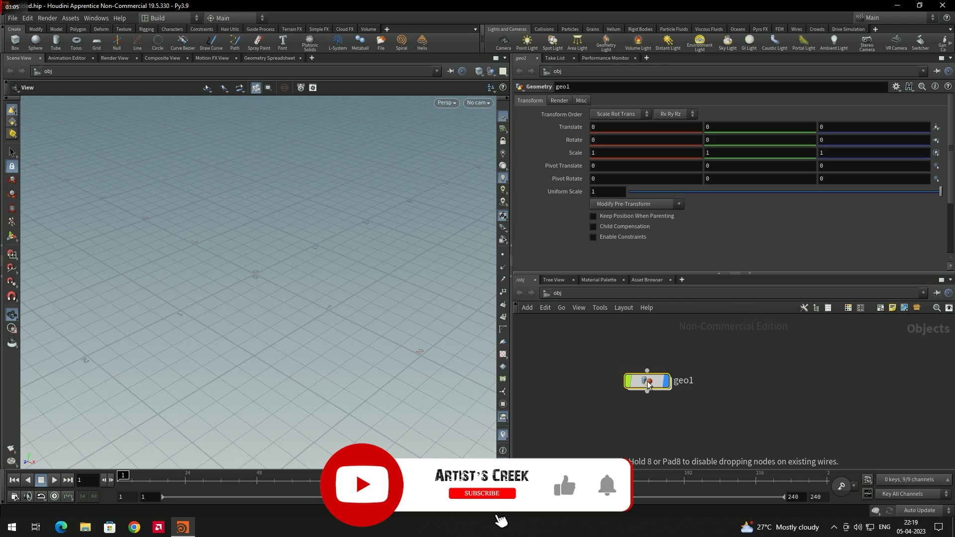
pyautogui.click(724, 381)
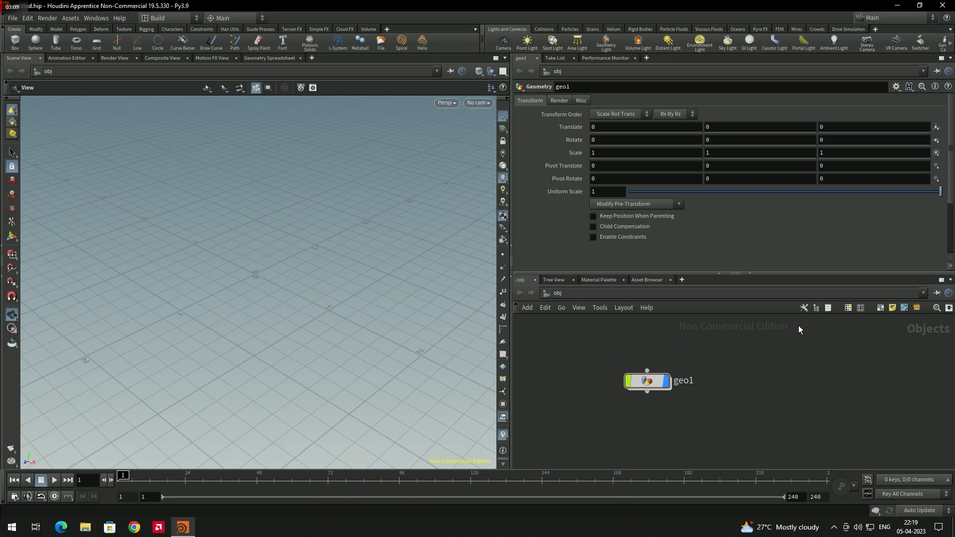
pyautogui.doubleClick(652, 384)
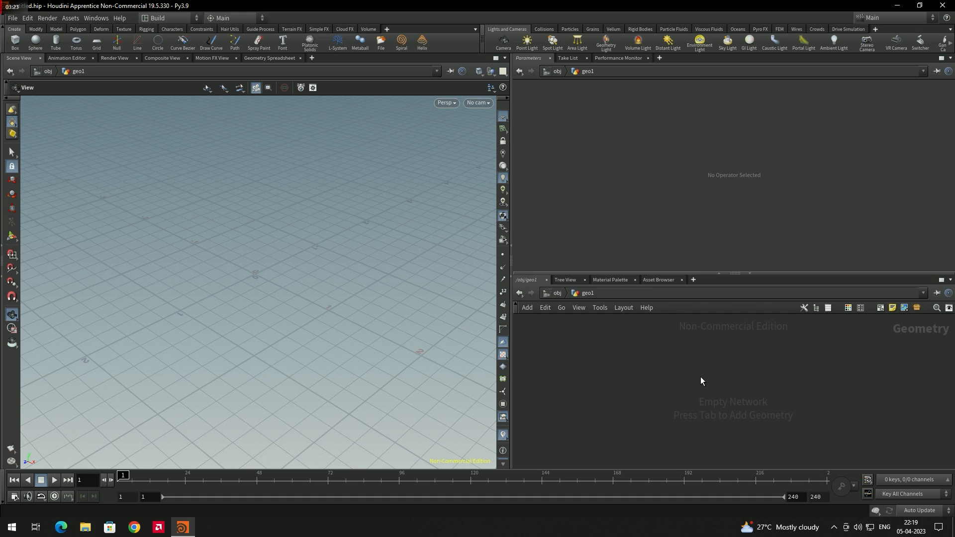
# Step: Add a Test Geometry: Template Body node to the empty geometry network
pyautogui.press('Delete')
pyautogui.press('Tab')
pyautogui.moveTo(668, 369)
pyautogui.write('tes')
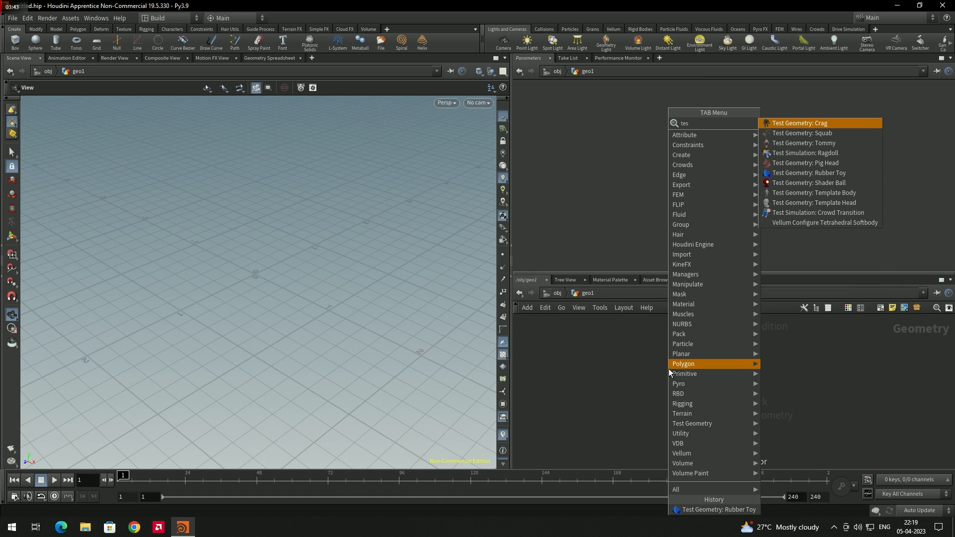
pyautogui.click(817, 192)
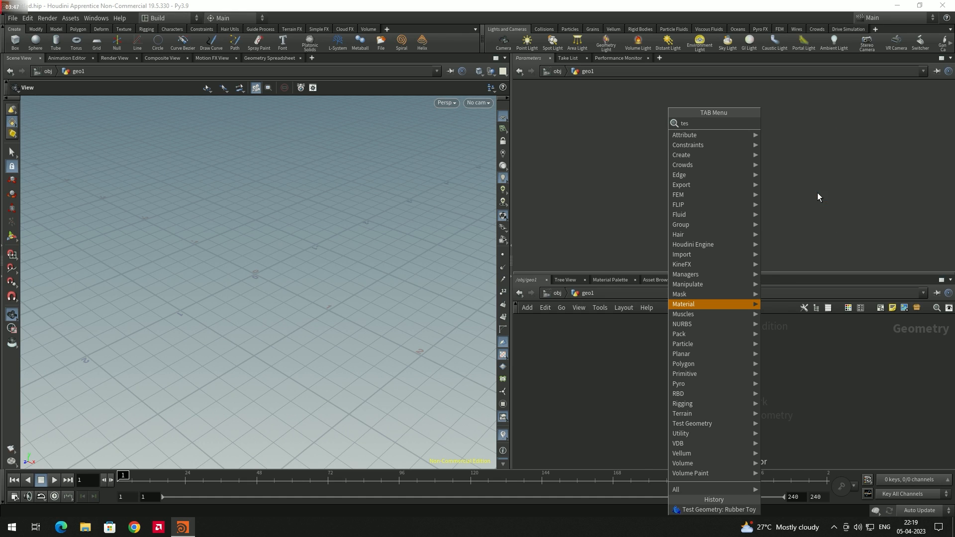
pyautogui.click(672, 384)
# Step: Add a Test Geometry: Pig Head node beside the template body node
pyautogui.press('Tab')
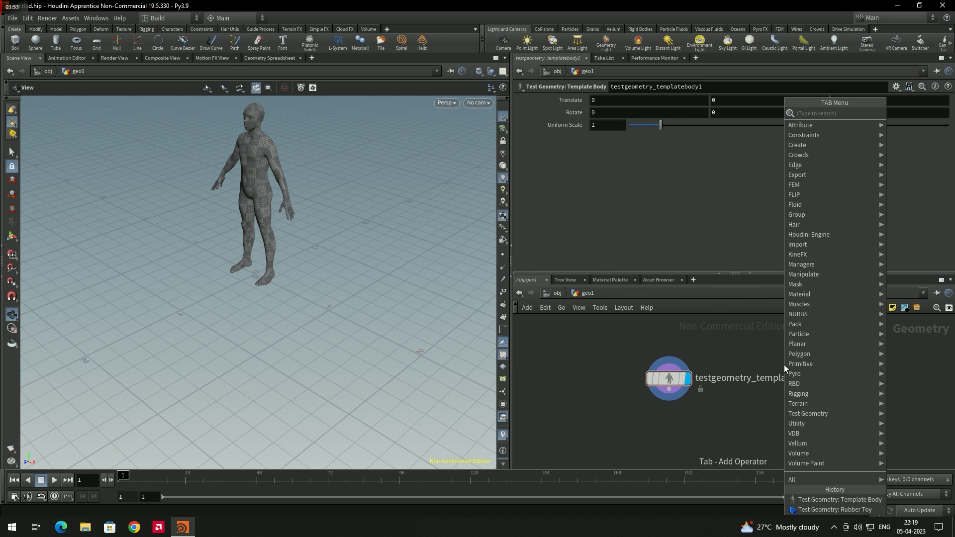
pyautogui.write('tes')
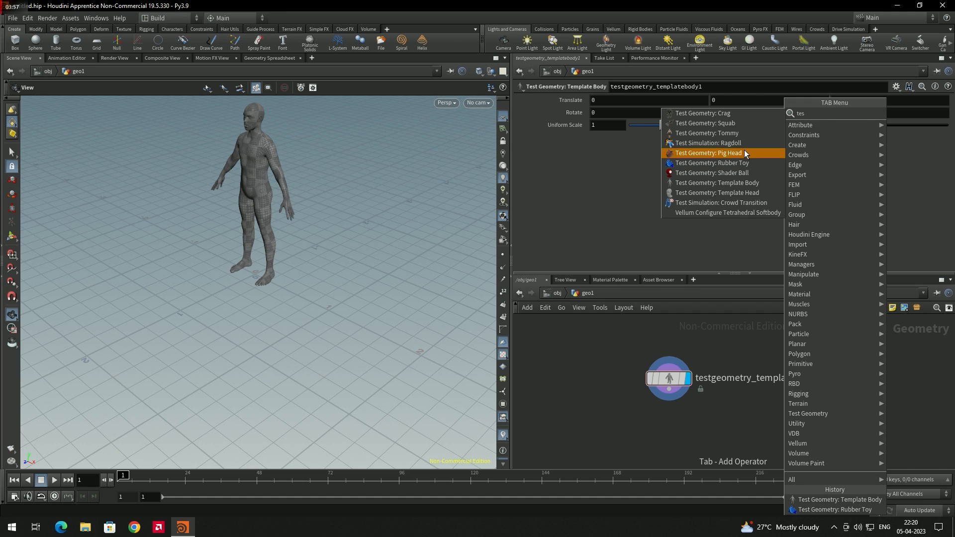
pyautogui.click(716, 152)
pyautogui.click(754, 359)
# Step: Add a Test Geometry: Shader Ball node on the other side of the template body node
pyautogui.press('Tab')
pyautogui.moveTo(790, 413)
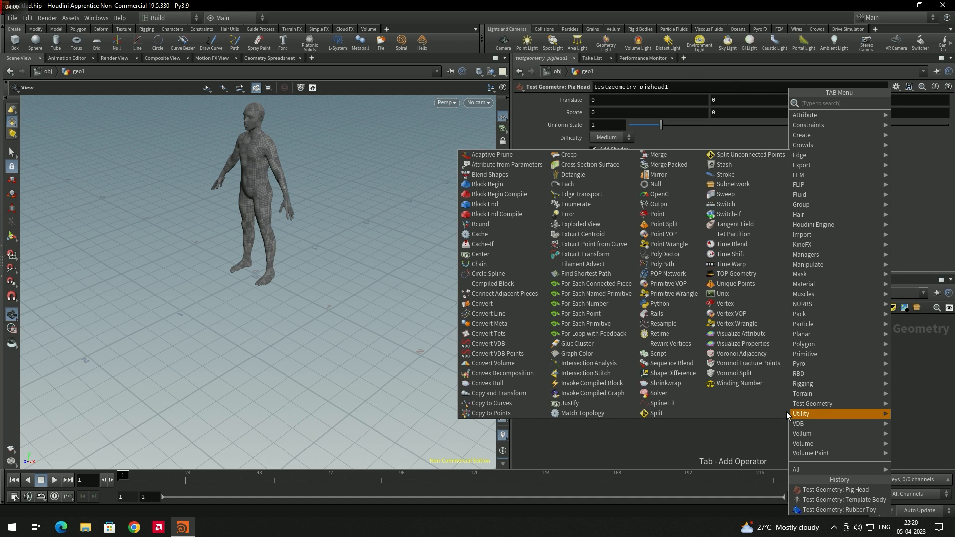
pyautogui.write('test')
pyautogui.press('Return')
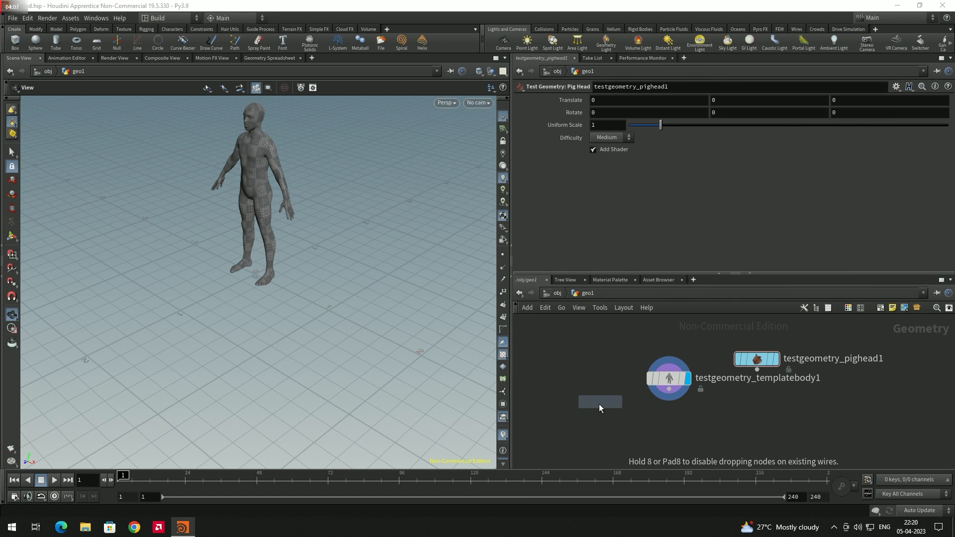
pyautogui.click(574, 363)
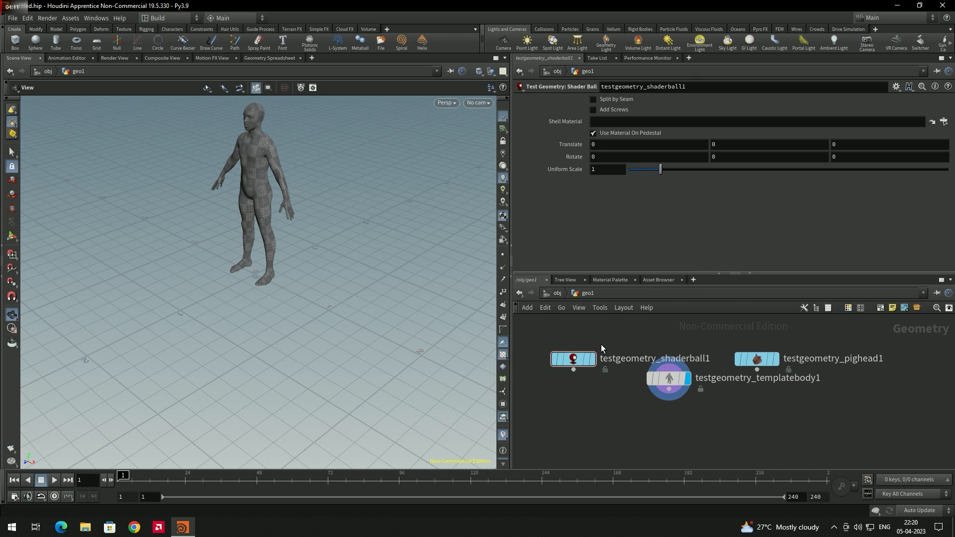
# Step: Display the shader ball and the pig head one after the other to view each model
pyautogui.moveTo(675, 378)
pyautogui.moveTo(594, 366)
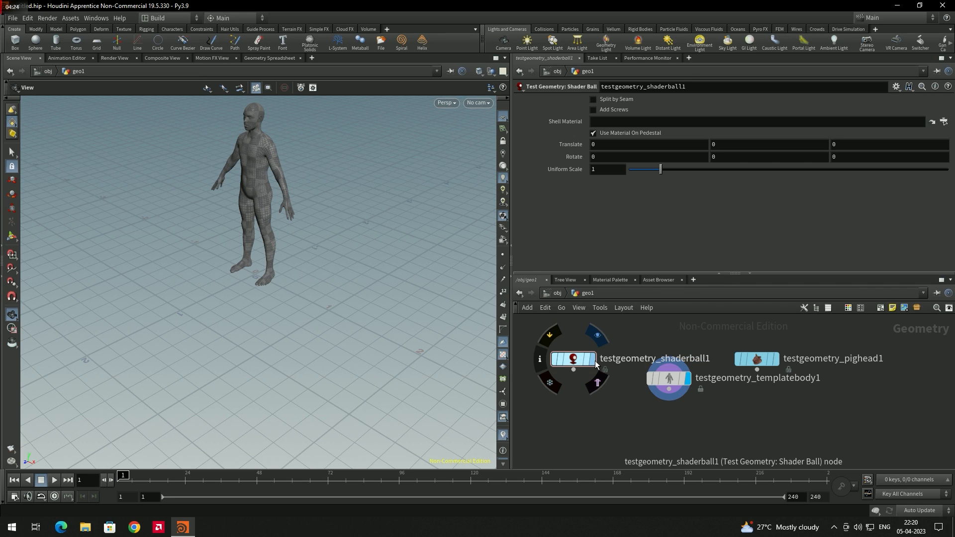
pyautogui.click(594, 363)
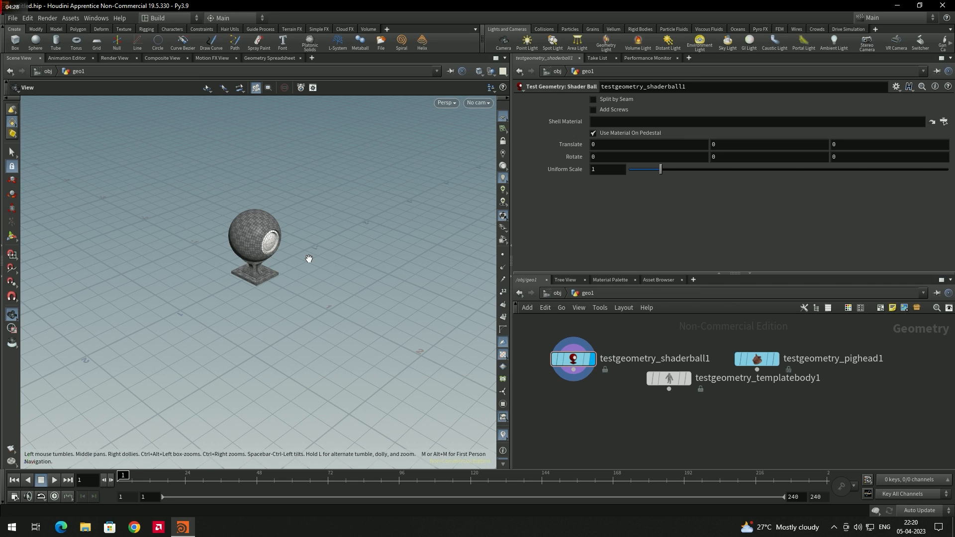
pyautogui.click(777, 361)
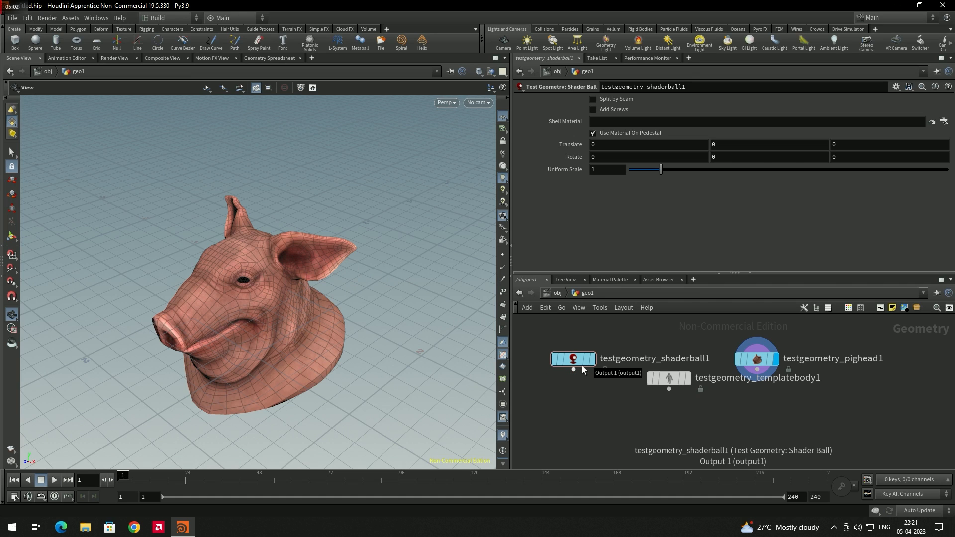
# Step: Align the template body node with the other two test geometry nodes and place a Merge node beneath them
pyautogui.scroll(-3, 646, 411)
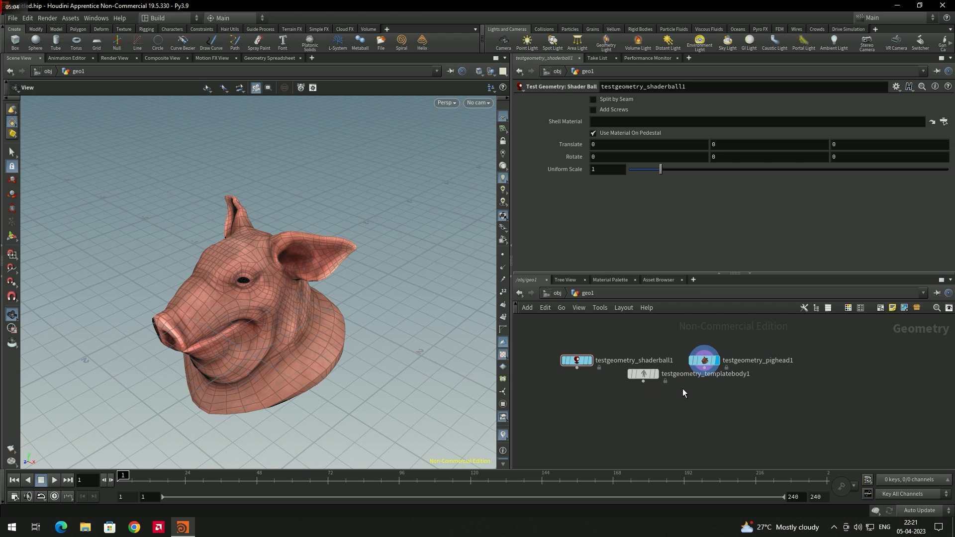
pyautogui.scroll(2, 647, 383)
pyautogui.moveTo(647, 374); pyautogui.dragTo(648, 363)
pyautogui.click(649, 409)
pyautogui.press('Tab')
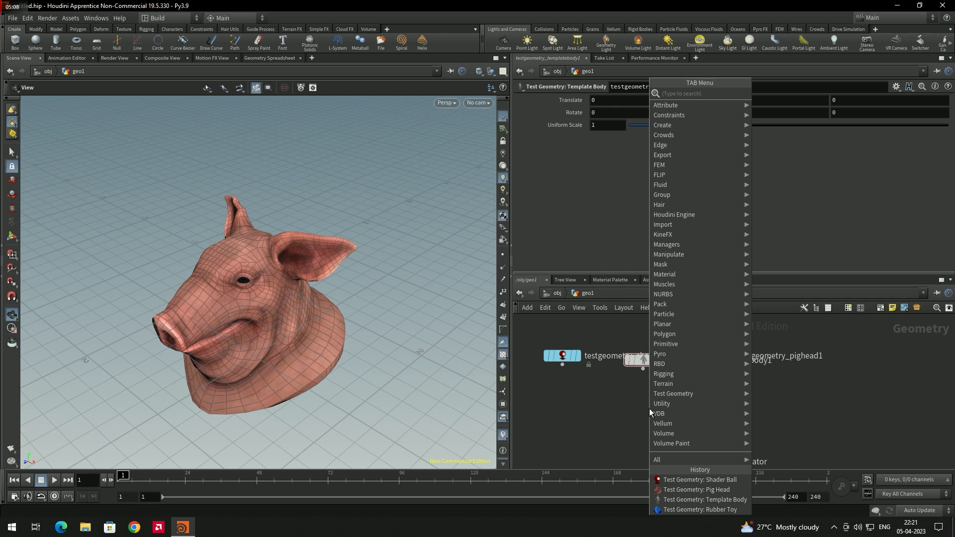
pyautogui.write('mer')
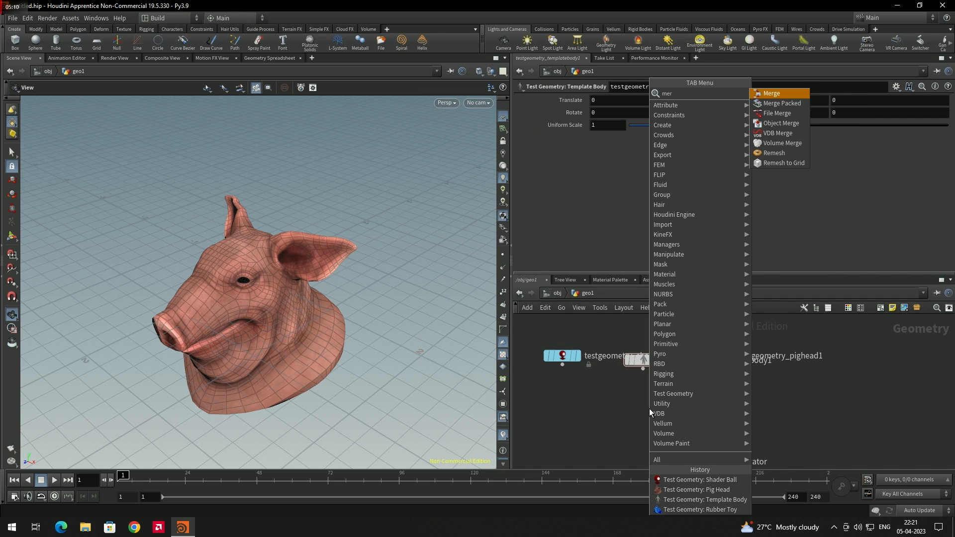
pyautogui.press('Return')
pyautogui.click(649, 408)
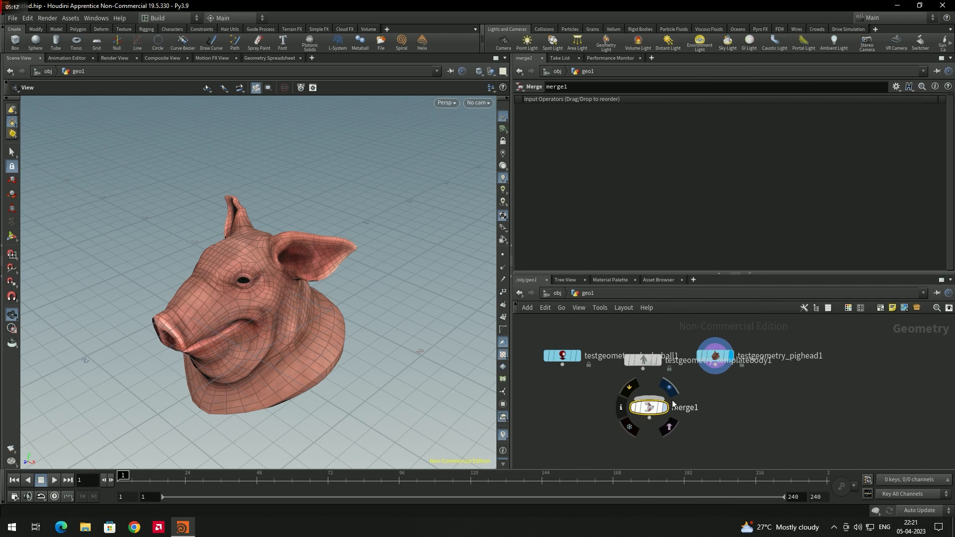
# Step: Wire the shader ball, template body and pig head nodes into the Merge node and display the merged result
pyautogui.moveTo(566, 329); pyautogui.dragTo(558, 350, button='middle')
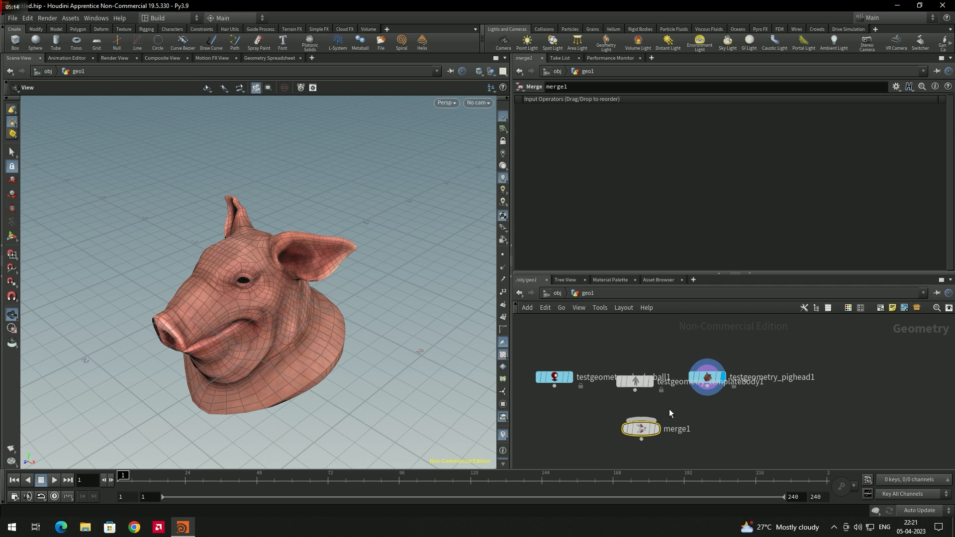
pyautogui.moveTo(643, 420)
pyautogui.moveTo(533, 342); pyautogui.dragTo(738, 394)
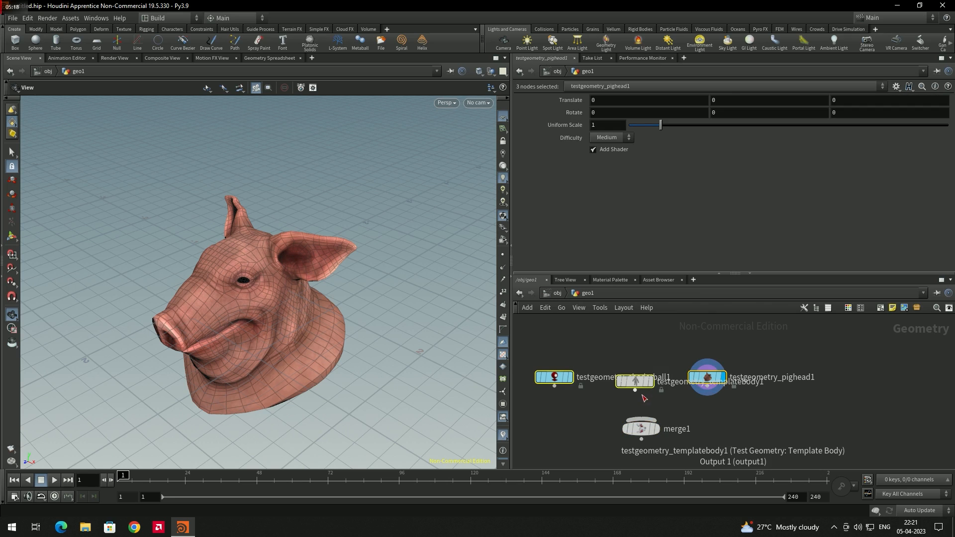
pyautogui.moveTo(635, 390); pyautogui.dragTo(641, 420)
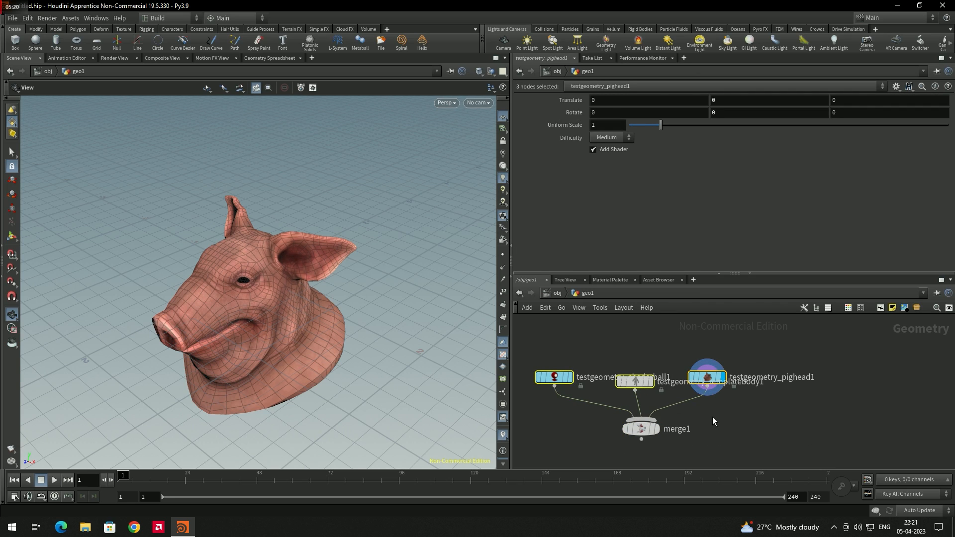
pyautogui.click(724, 416)
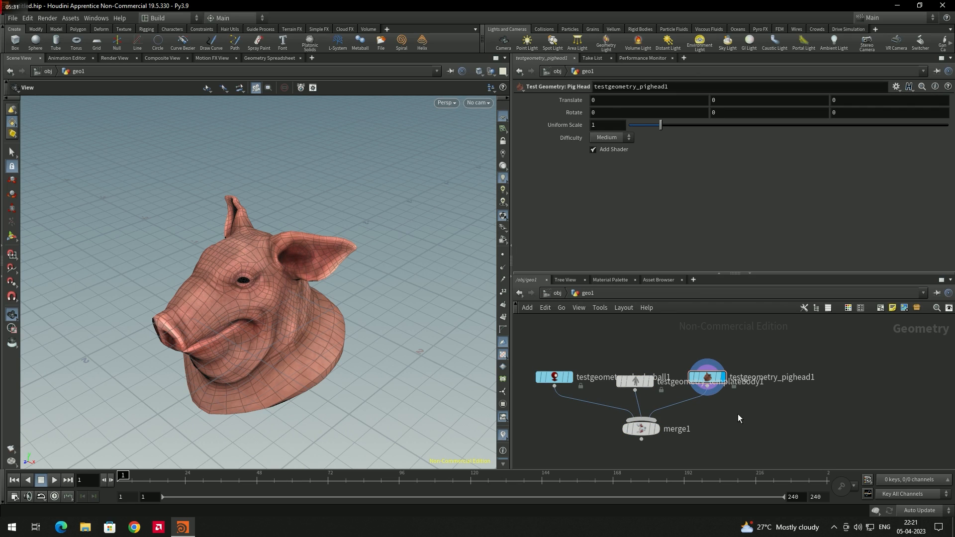
pyautogui.click(658, 430)
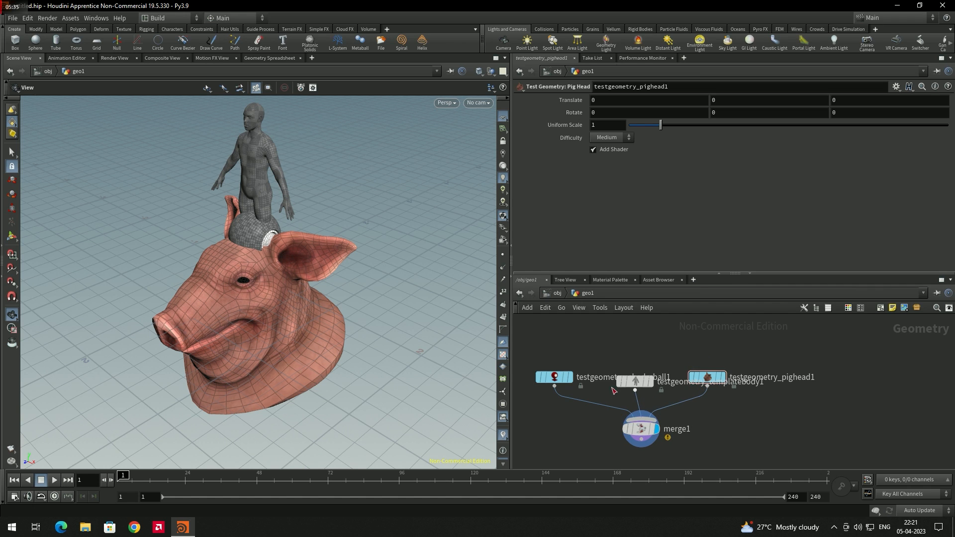
pyautogui.moveTo(330, 352); pyautogui.dragTo(310, 331)
# Step: Add a Transform node below the Merge node
pyautogui.moveTo(732, 410); pyautogui.dragTo(709, 379, button='middle')
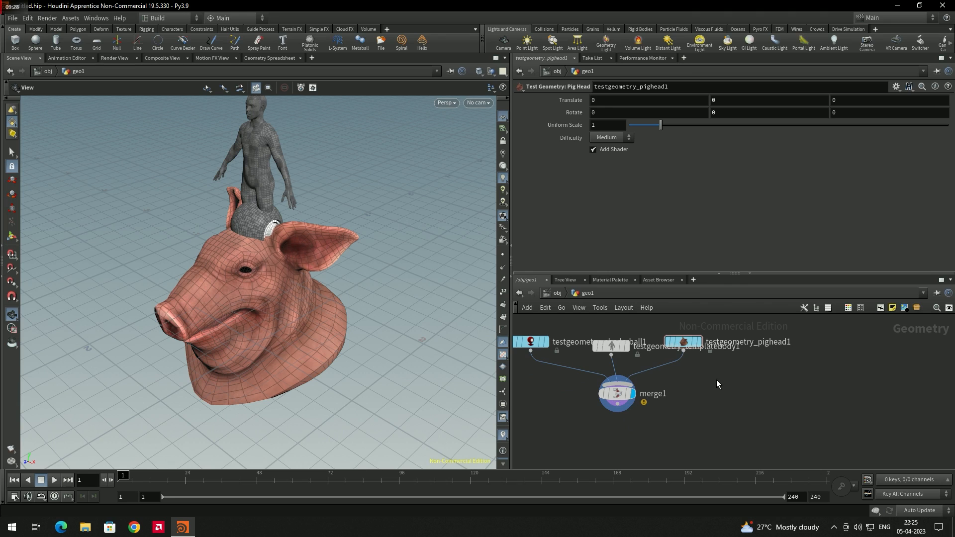
pyautogui.scroll(-2, 707, 375)
pyautogui.moveTo(744, 373); pyautogui.dragTo(771, 364, button='middle')
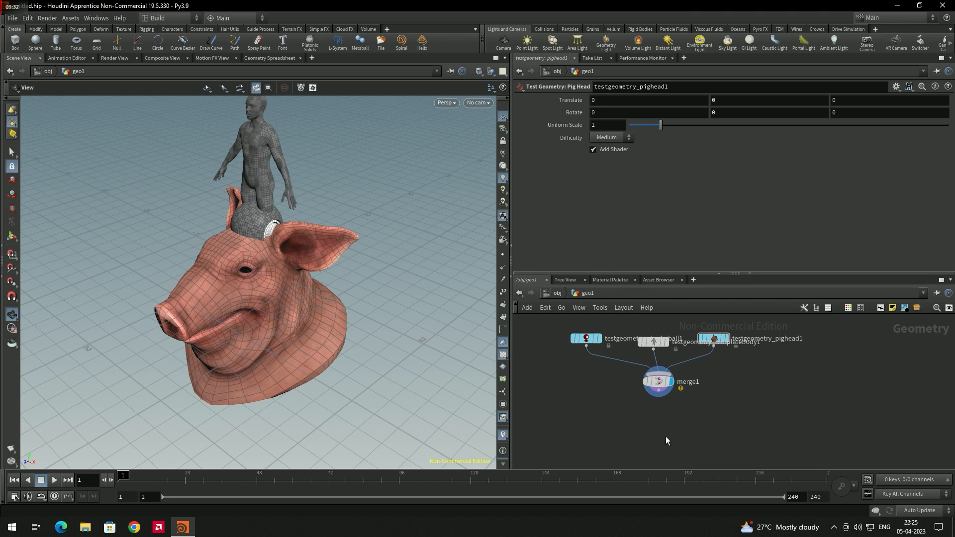
pyautogui.press('Tab')
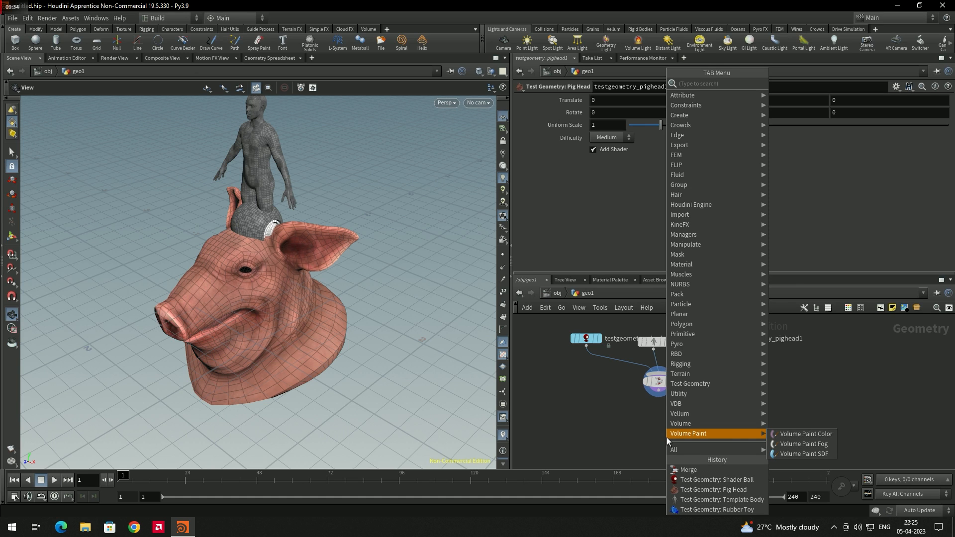
pyautogui.write('tra')
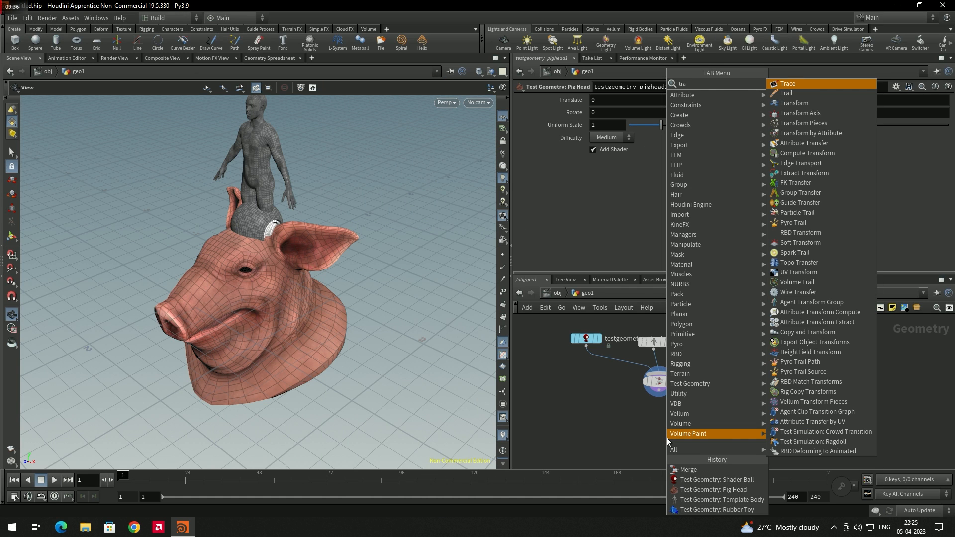
pyautogui.press('Down')
pyautogui.press('Return')
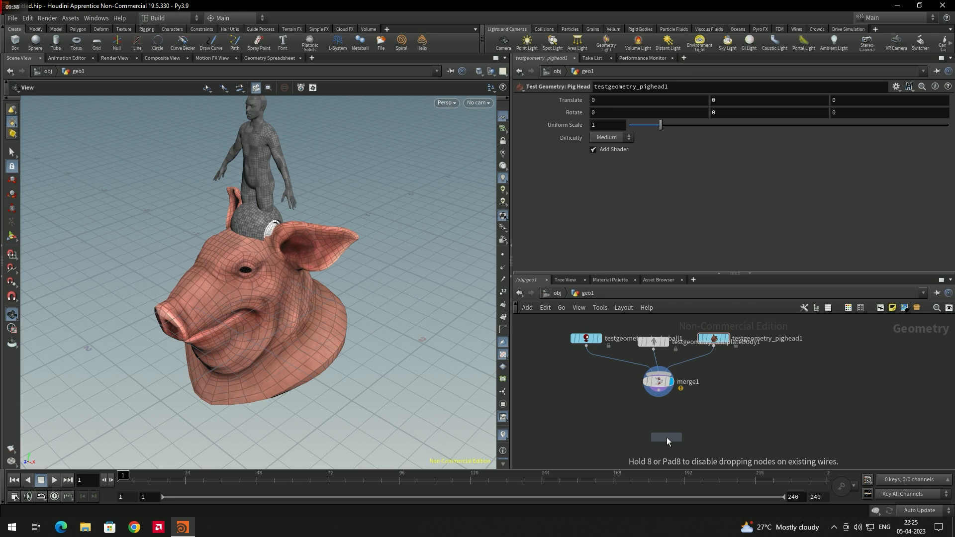
pyautogui.click(666, 437)
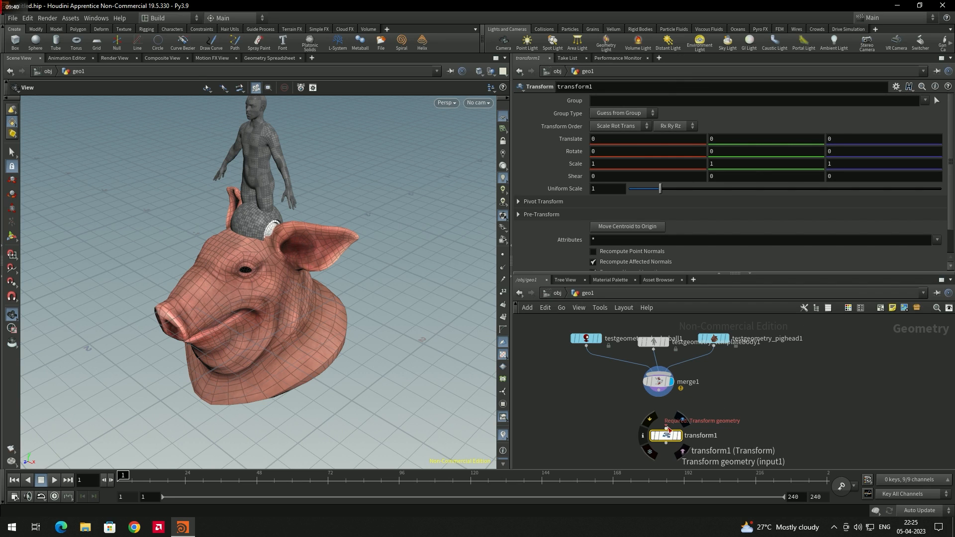
# Step: Connect the Merge node's output to the Transform node and display the Transform node's result
pyautogui.moveTo(666, 427); pyautogui.dragTo(666, 405)
pyautogui.click(660, 398)
pyautogui.moveTo(703, 412); pyautogui.dragTo(697, 410, button='middle')
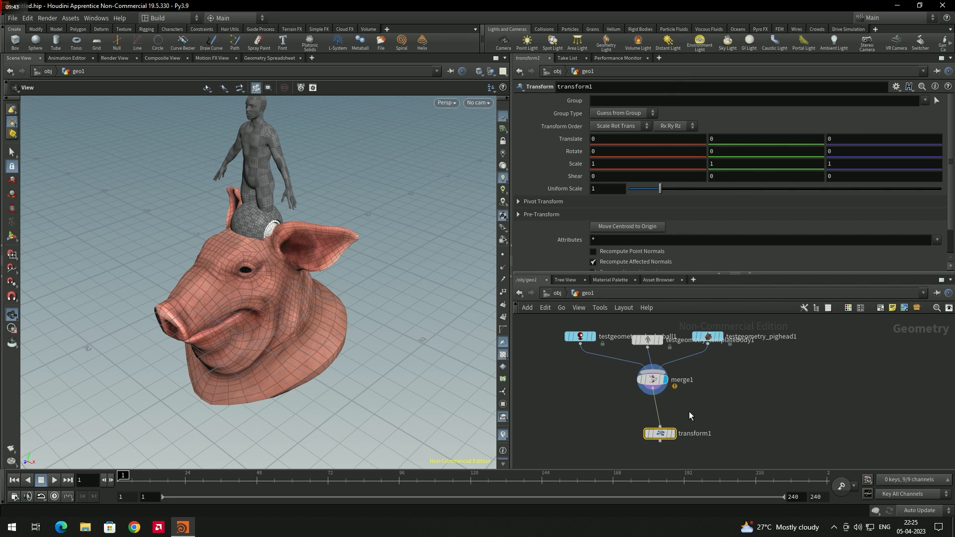
pyautogui.click(674, 434)
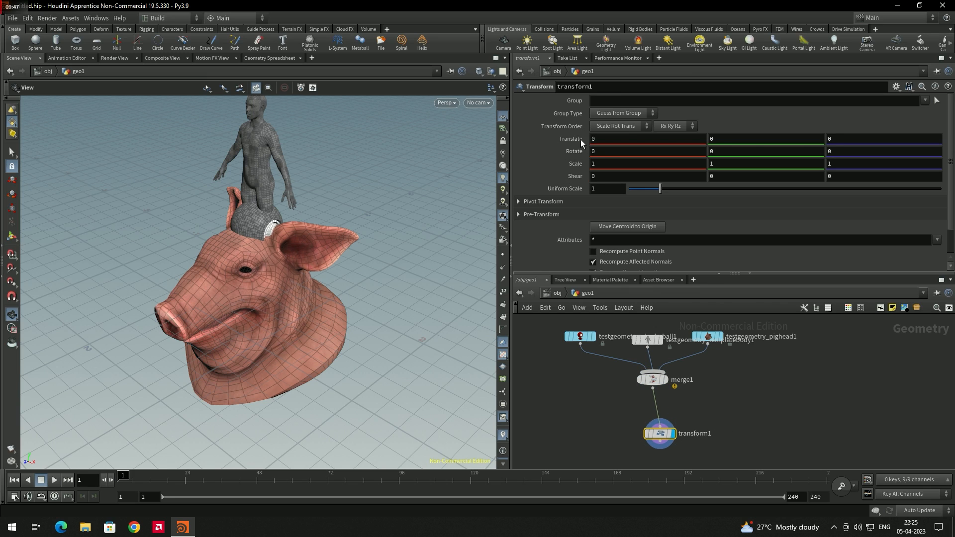
pyautogui.moveTo(590, 141); pyautogui.dragTo(567, 148, button='middle')
pyautogui.click(775, 408)
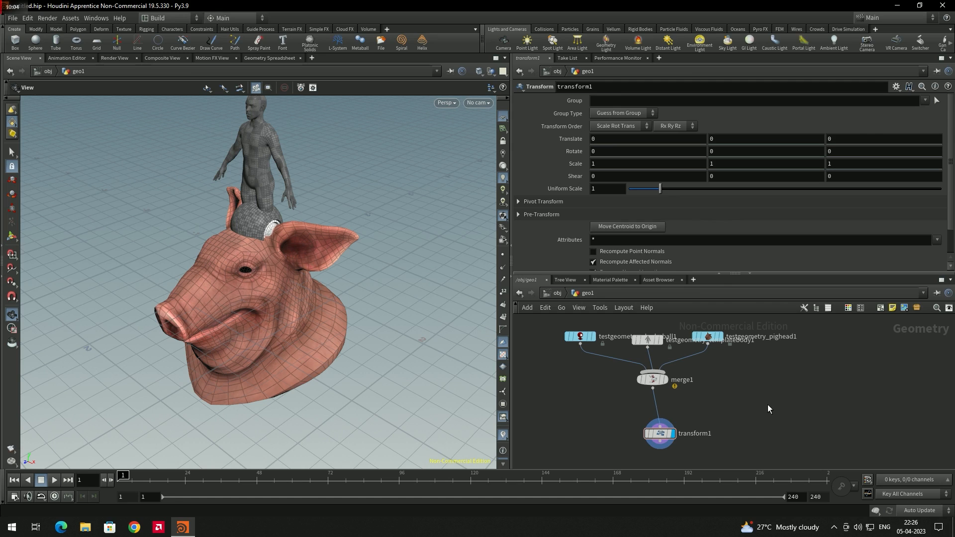
# Step: Move the three test geometry nodes farther above the Merge node to make room in between
pyautogui.moveTo(703, 394); pyautogui.dragTo(685, 431, button='middle')
pyautogui.moveTo(536, 341); pyautogui.dragTo(692, 339)
pyautogui.click(657, 391)
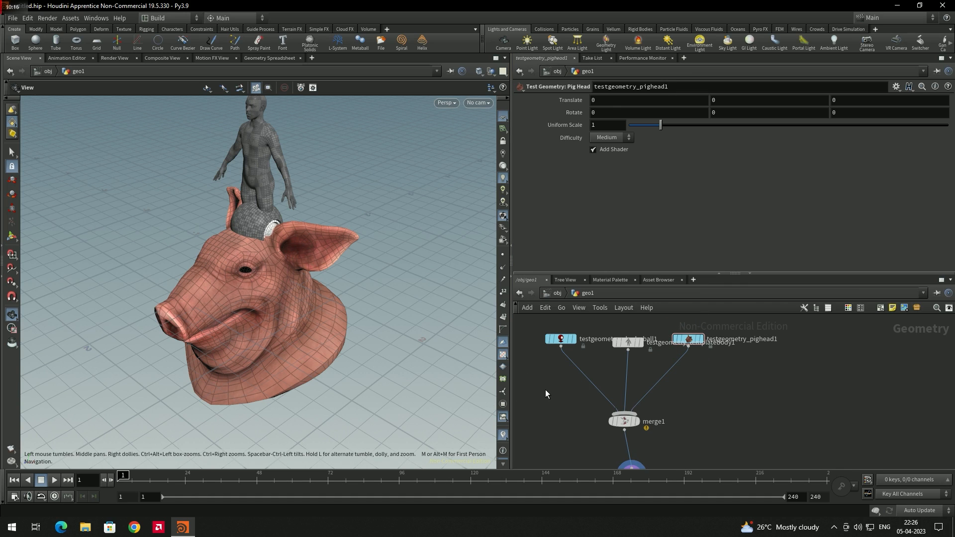
# Step: Insert a Group node on the wire between the shader ball node and the Merge node
pyautogui.press('Tab')
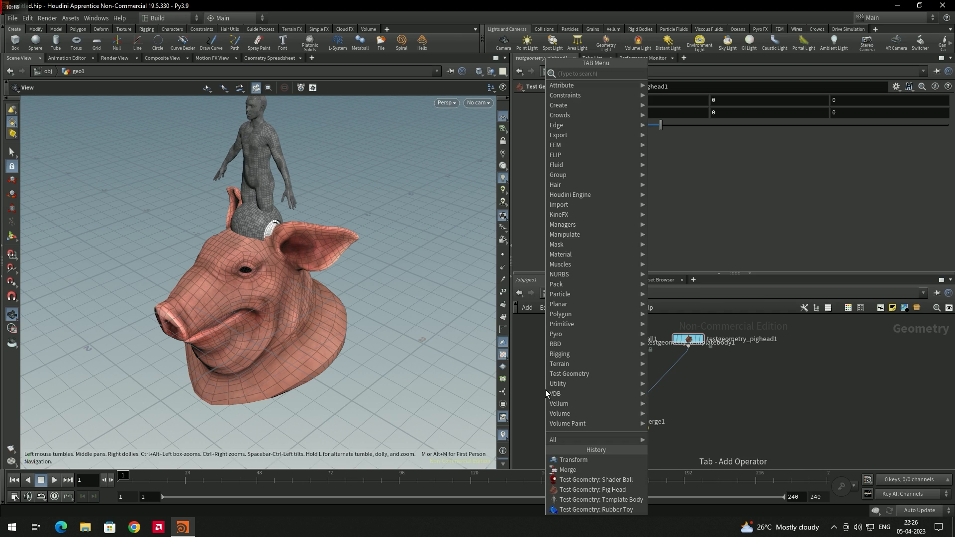
pyautogui.write('grou')
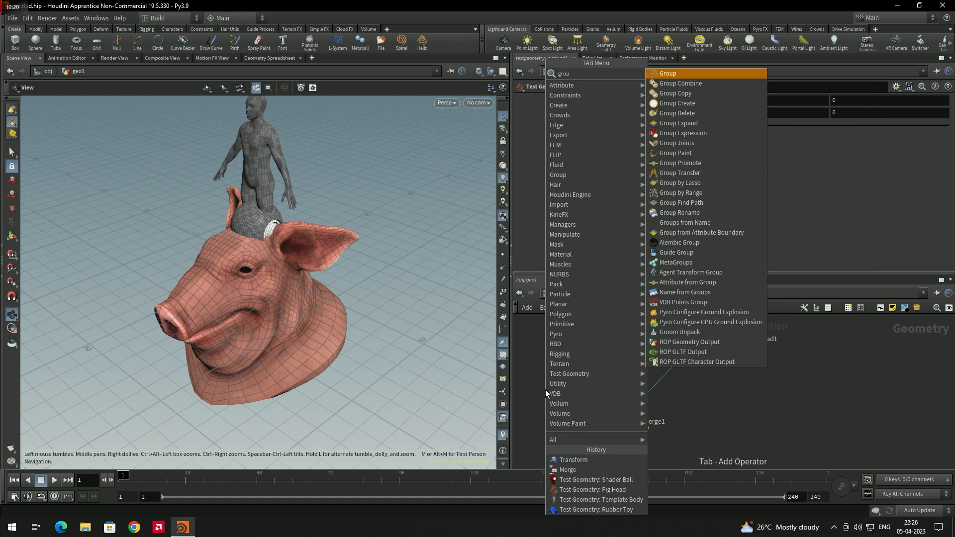
pyautogui.press('Return')
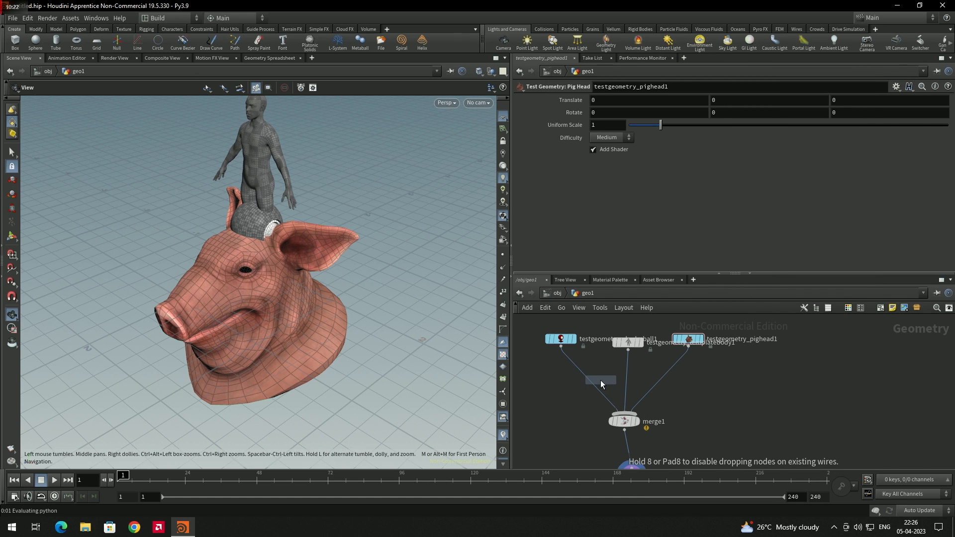
pyautogui.click(587, 376)
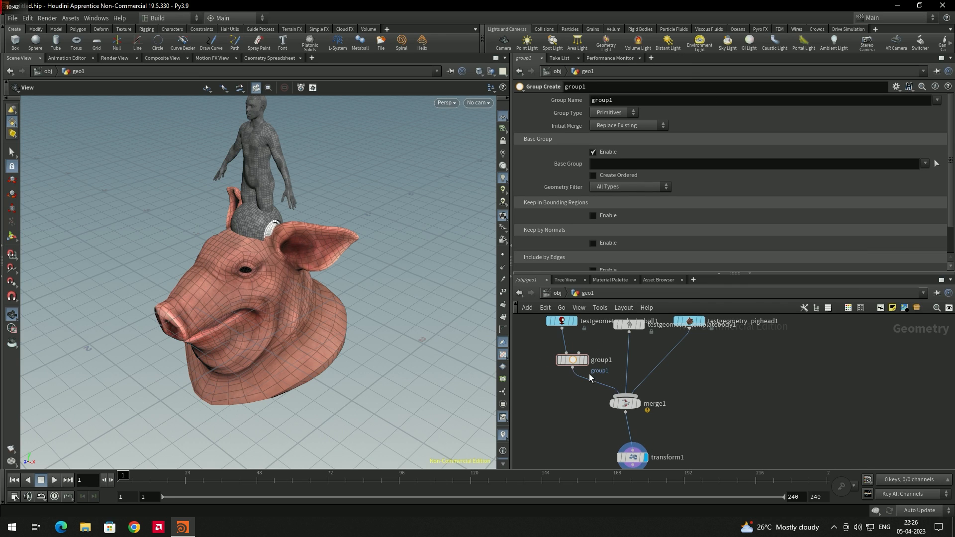
# Step: Display the shader ball's Group node and set its group name to "MAterial Geo"
pyautogui.click(586, 362)
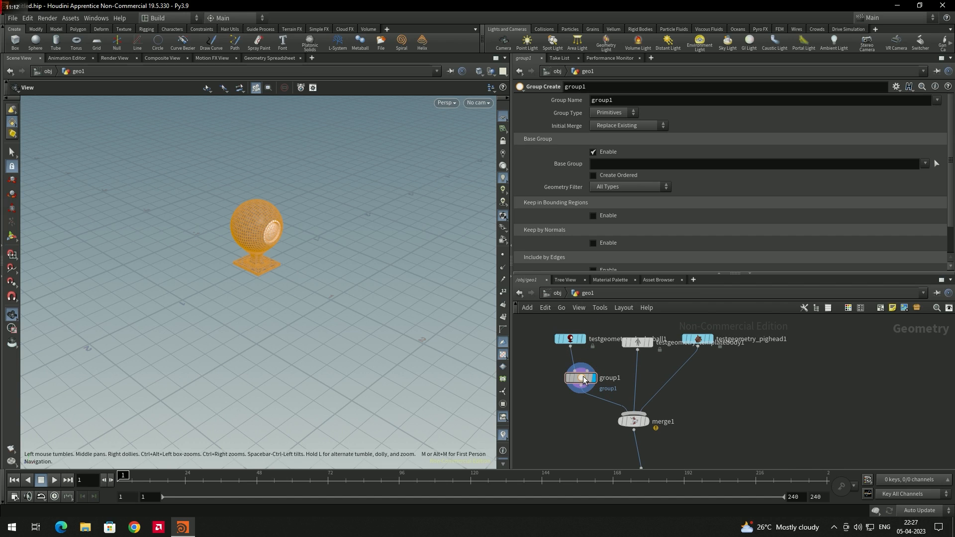
pyautogui.doubleClick(621, 99)
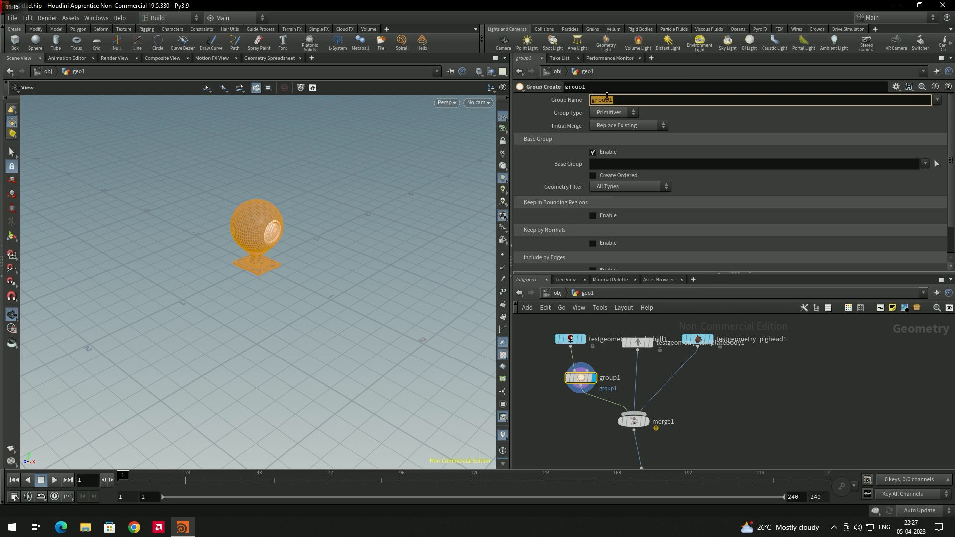
pyautogui.write('MAterial Geo')
# Step: Try the Points, Edges and Vertices group types on the shader ball's group, then set it back to Primitives
pyautogui.click(609, 113)
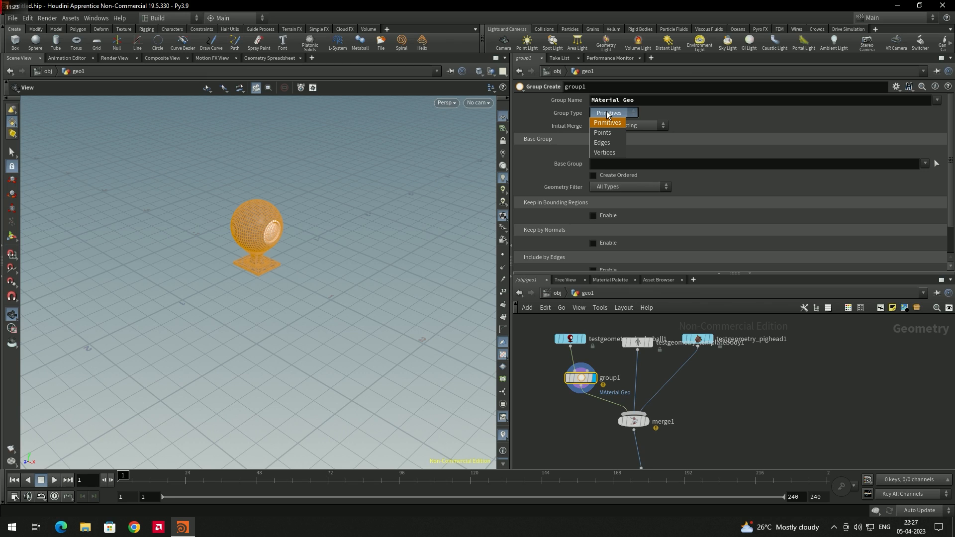
pyautogui.click(611, 132)
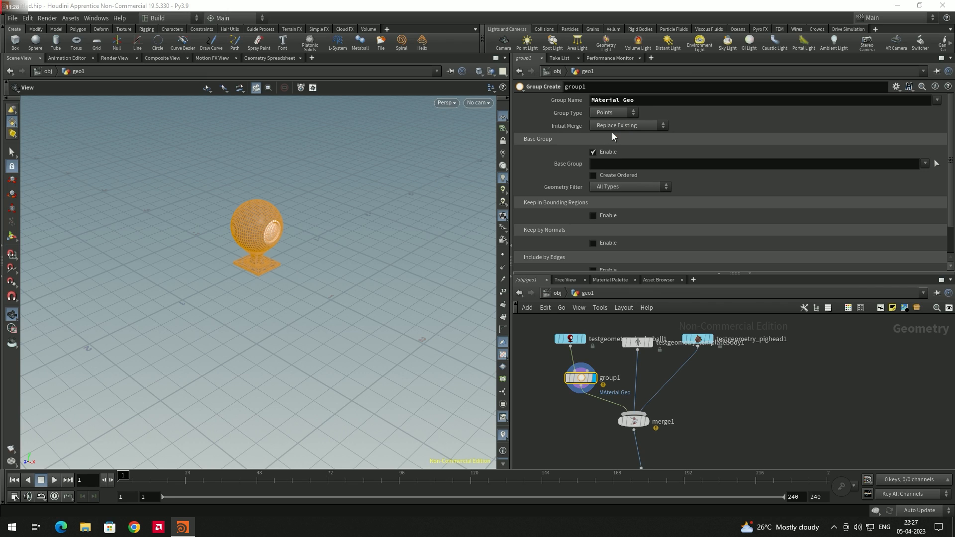
pyautogui.scroll(2, 252, 225)
pyautogui.scroll(3, 252, 225)
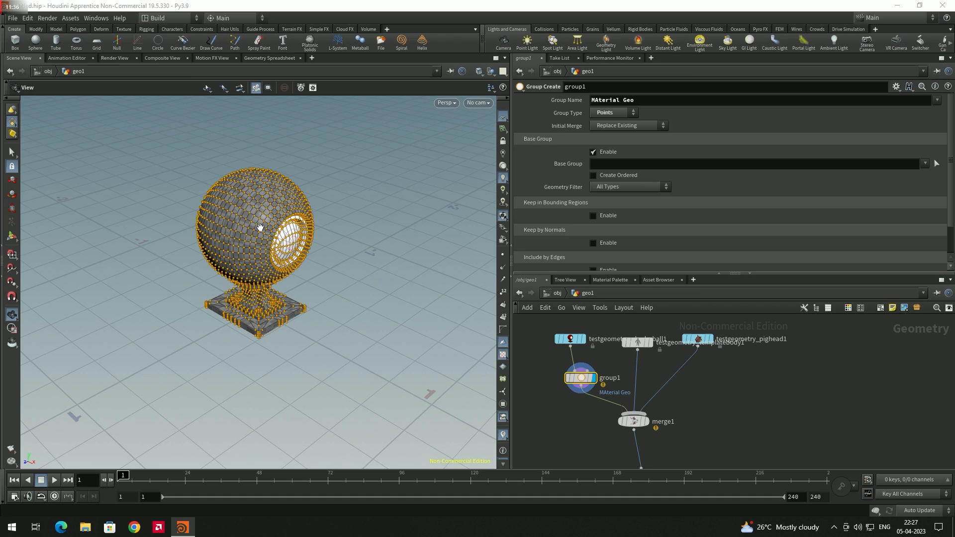
pyautogui.click(610, 113)
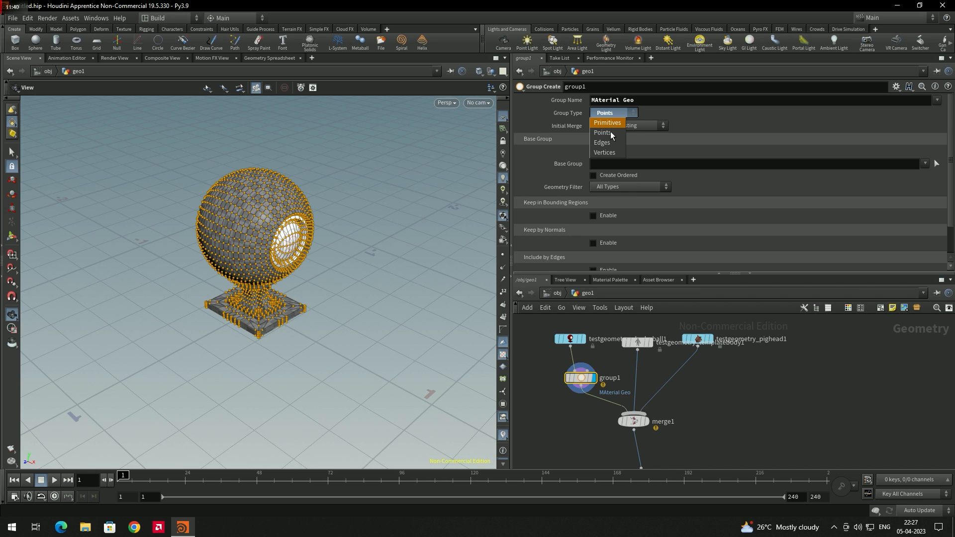
pyautogui.click(607, 142)
pyautogui.click(611, 114)
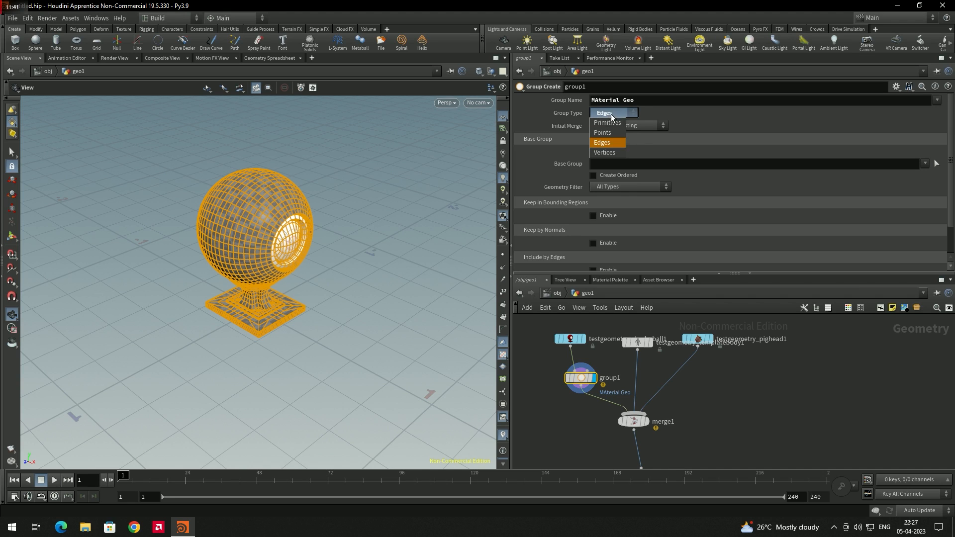
pyautogui.click(608, 153)
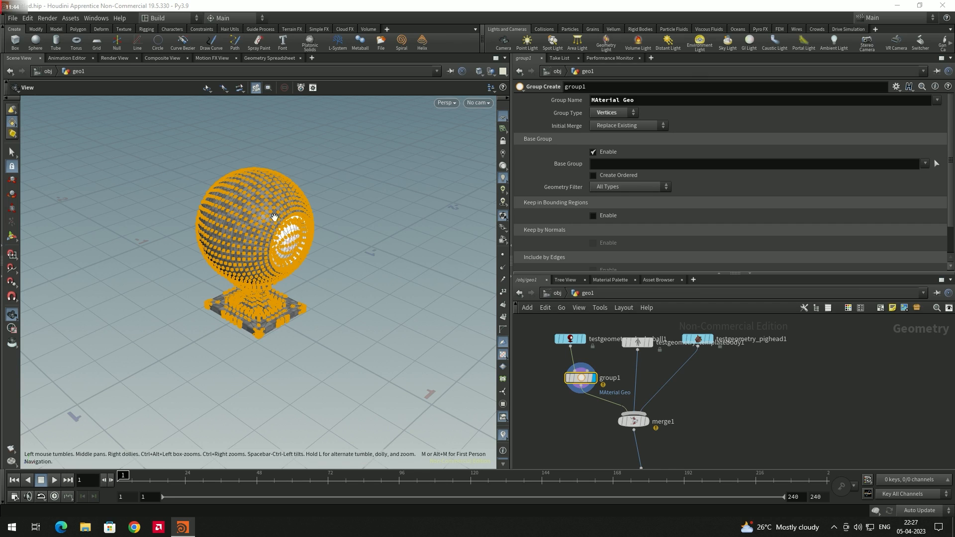
pyautogui.click(606, 113)
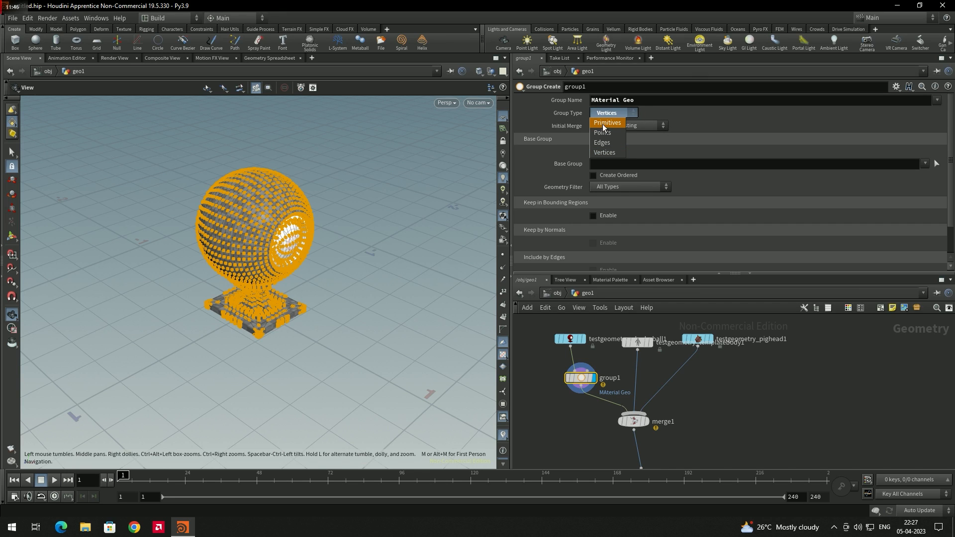
pyautogui.click(603, 124)
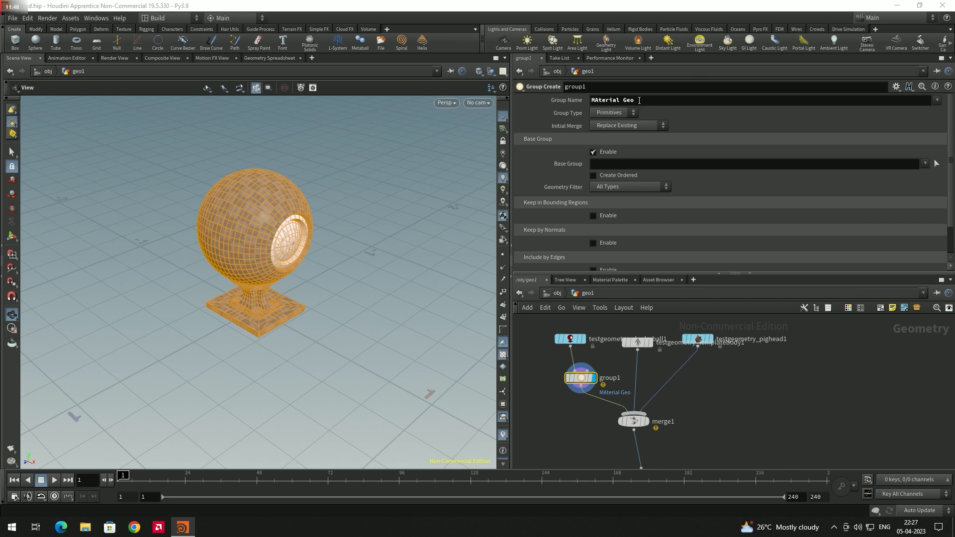
# Step: Insert a Group node on the wire between the template body node and the Merge node
pyautogui.scroll(-3, 640, 100)
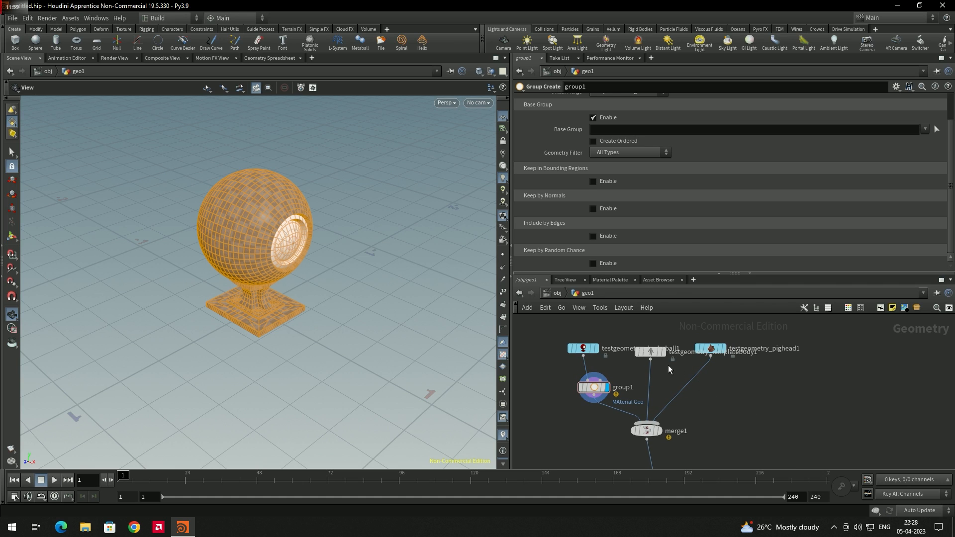
pyautogui.moveTo(655, 352)
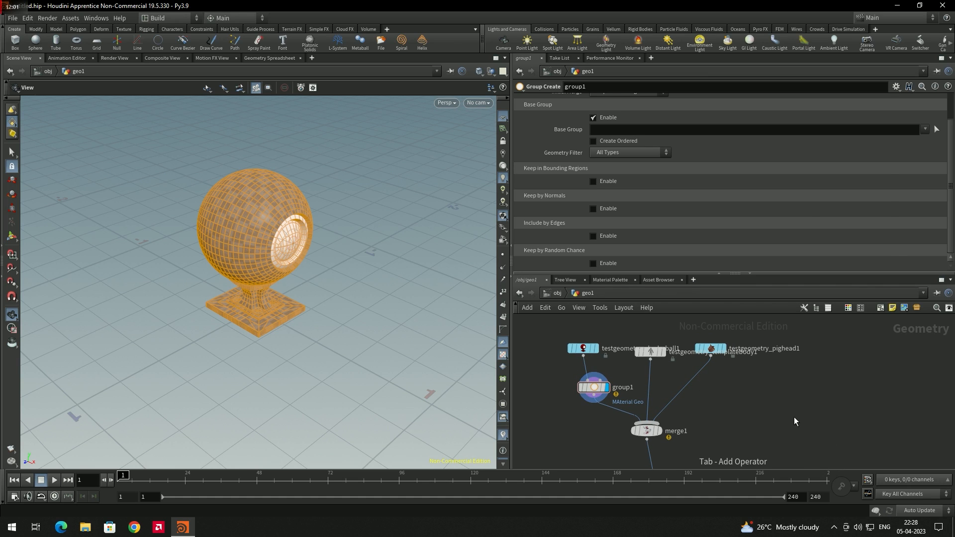
pyautogui.press('Tab')
pyautogui.write('gro')
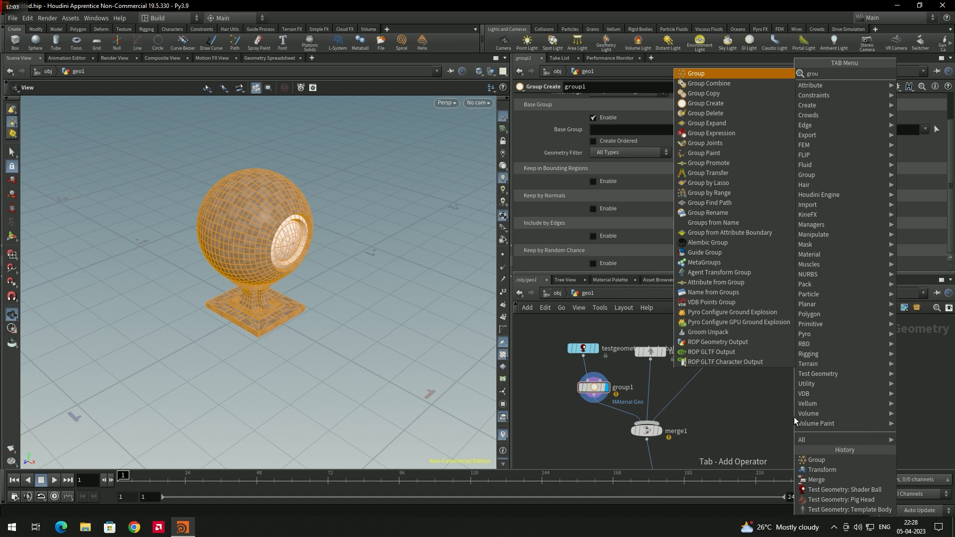
pyautogui.press('Return')
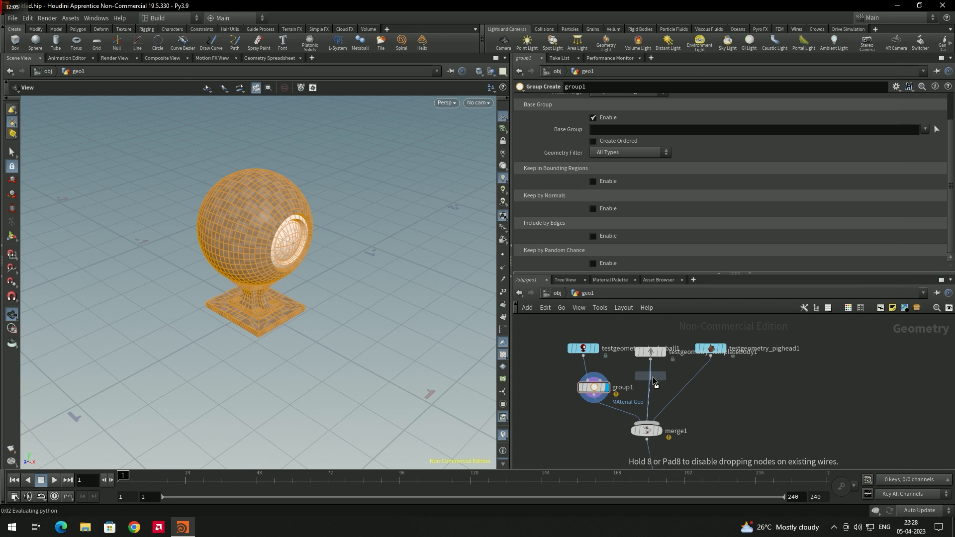
pyautogui.click(653, 378)
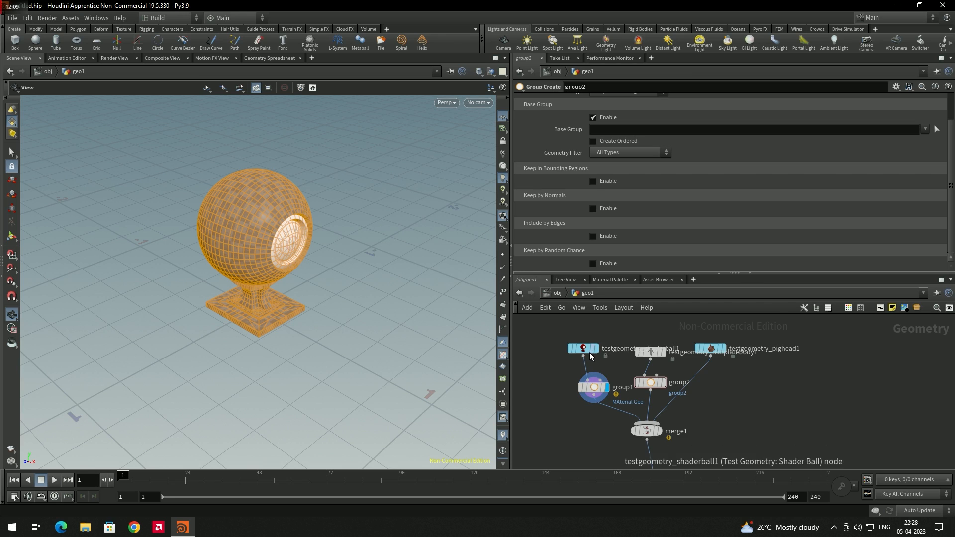
pyautogui.moveTo(593, 354)
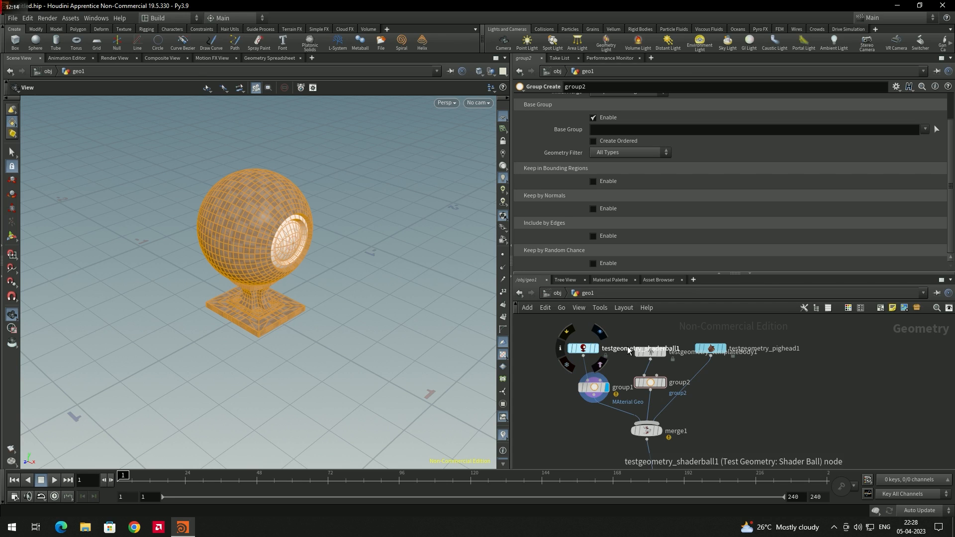
pyautogui.middleClick(586, 349)
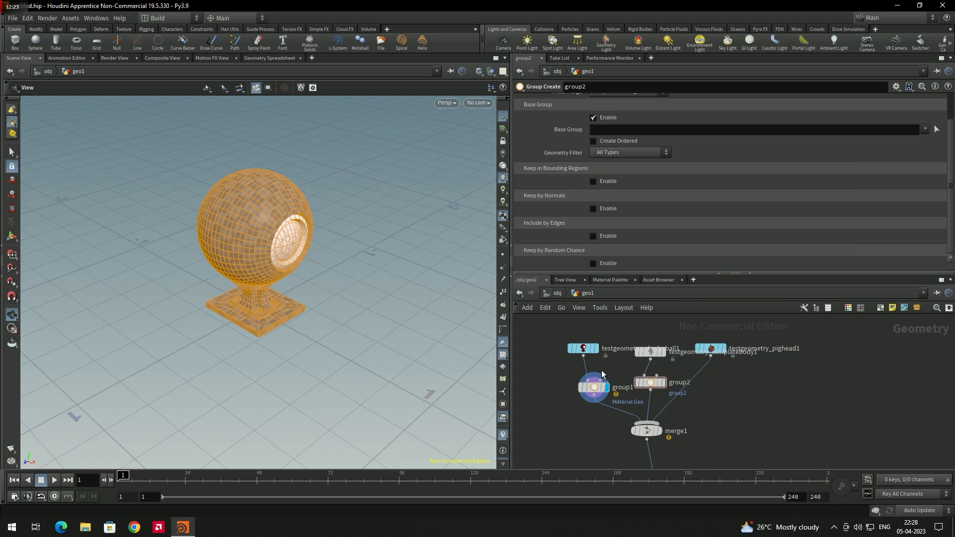
pyautogui.middleClick(587, 349)
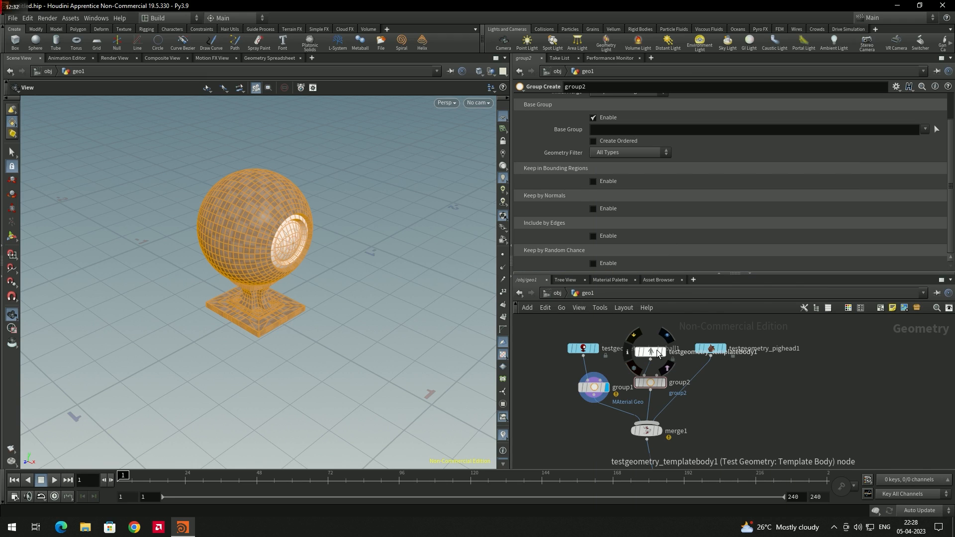
pyautogui.middleClick(653, 353)
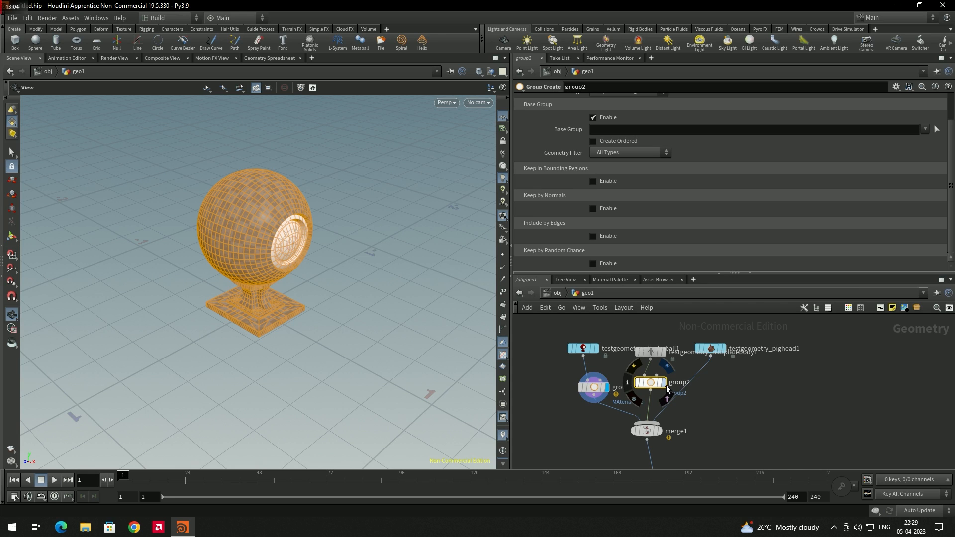
# Step: Display the template body's Group node and set its group name to "Character"
pyautogui.click(665, 383)
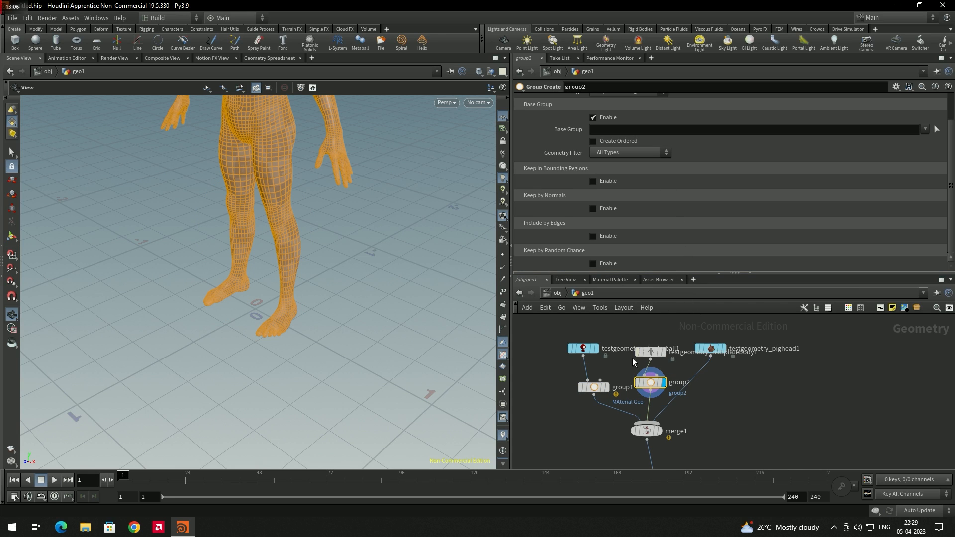
pyautogui.scroll(2, 699, 183)
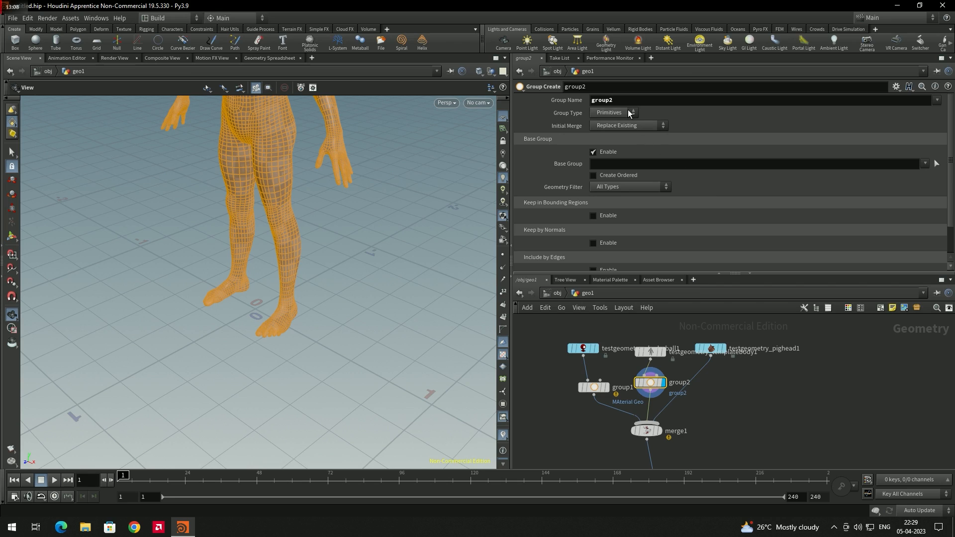
pyautogui.doubleClick(622, 99)
pyautogui.write('cter')
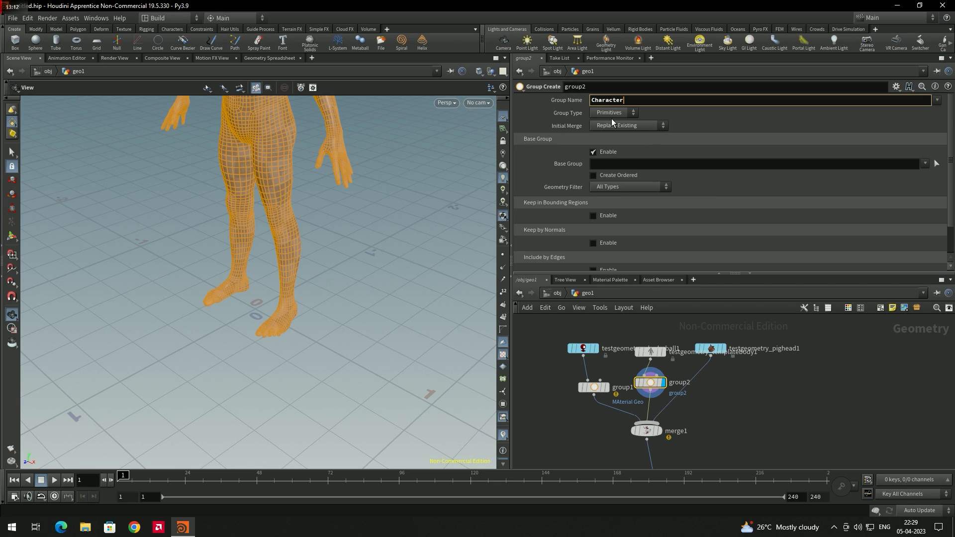
pyautogui.press('Return')
# Step: Insert a Group node on the wire between the pig head node and the Merge node
pyautogui.press('Tab')
pyautogui.moveTo(735, 383)
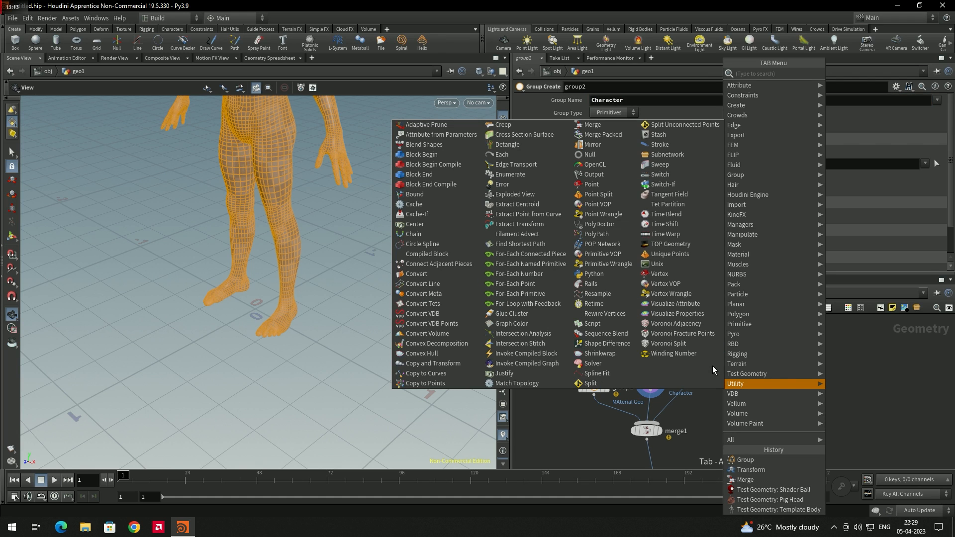
pyautogui.write('gro')
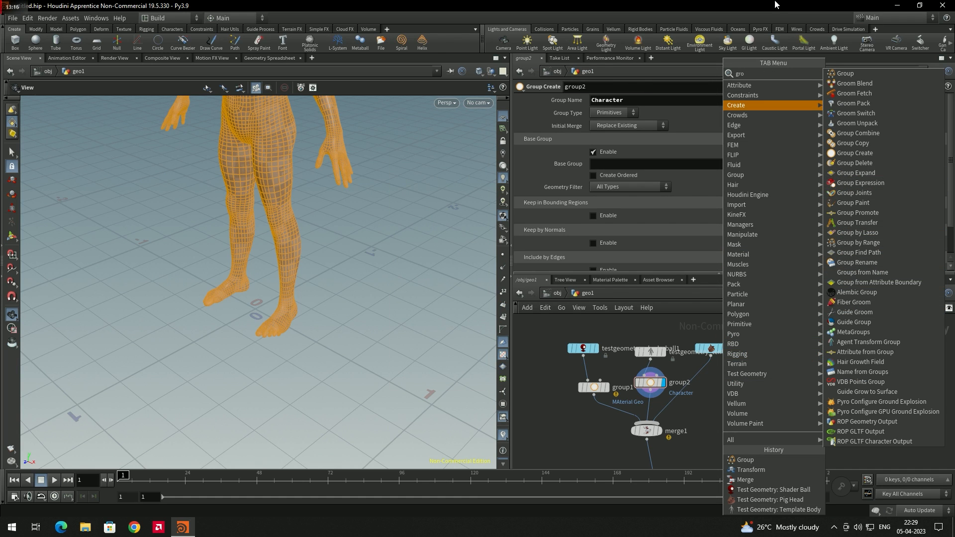
pyautogui.click(872, 73)
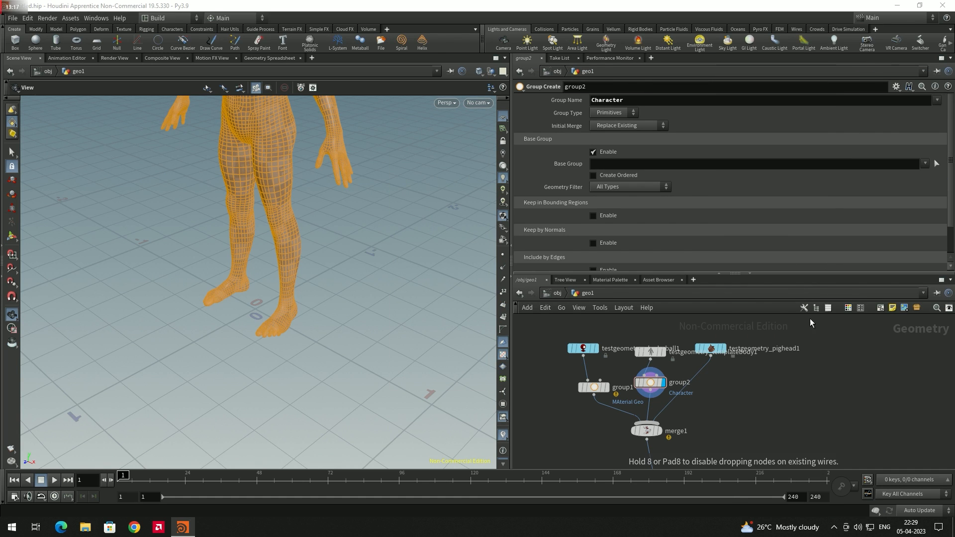
pyautogui.click(721, 396)
# Step: Display the pig head's Group node and set its group name to "Pig"
pyautogui.click(738, 389)
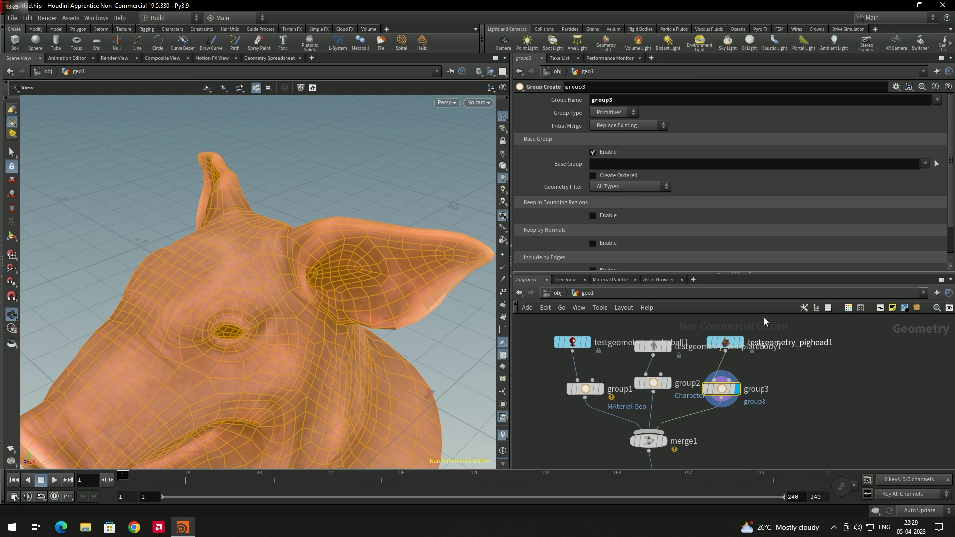
pyautogui.doubleClick(621, 100)
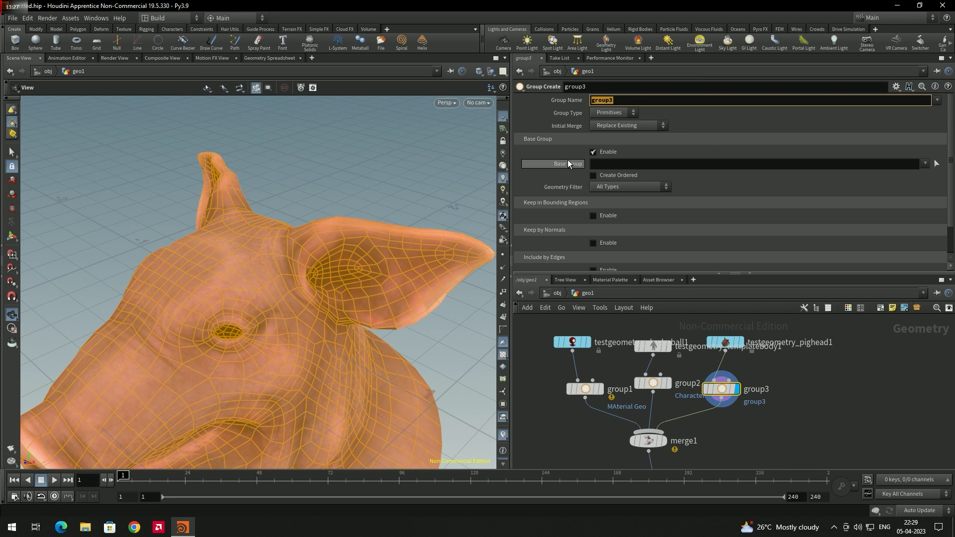
pyautogui.write('Pig')
pyautogui.click(766, 402)
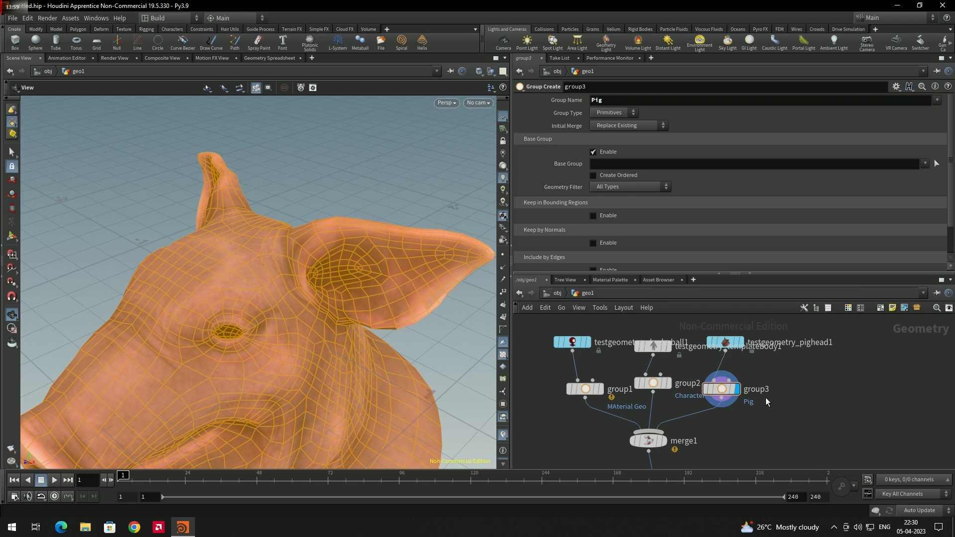
# Step: Display the result of the Transform node below the Merge node and show its parameters
pyautogui.moveTo(759, 419); pyautogui.dragTo(750, 361, button='middle')
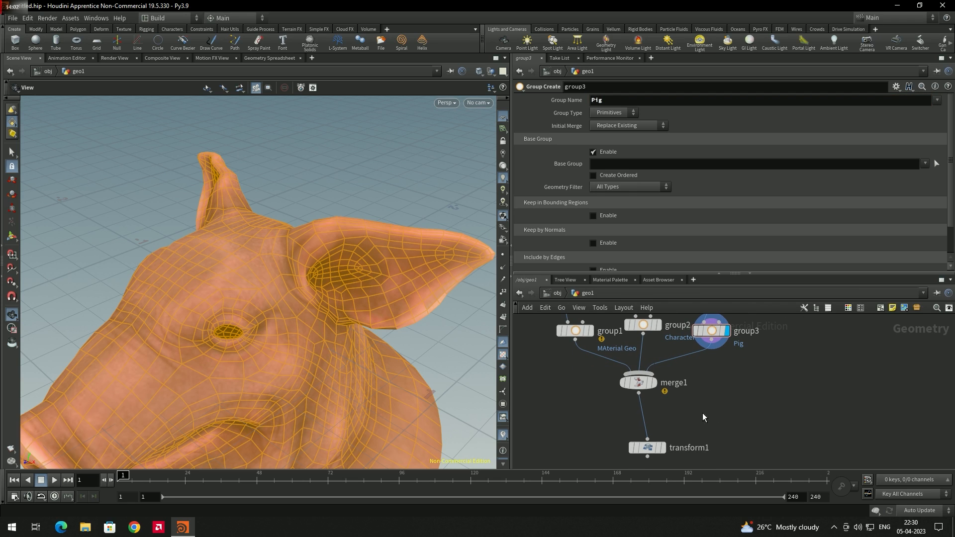
pyautogui.click(663, 447)
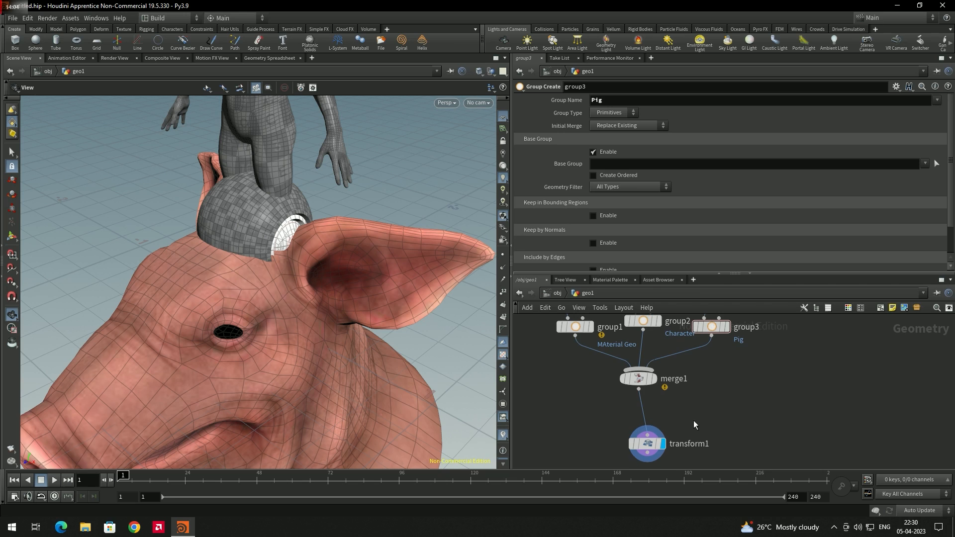
pyautogui.click(647, 443)
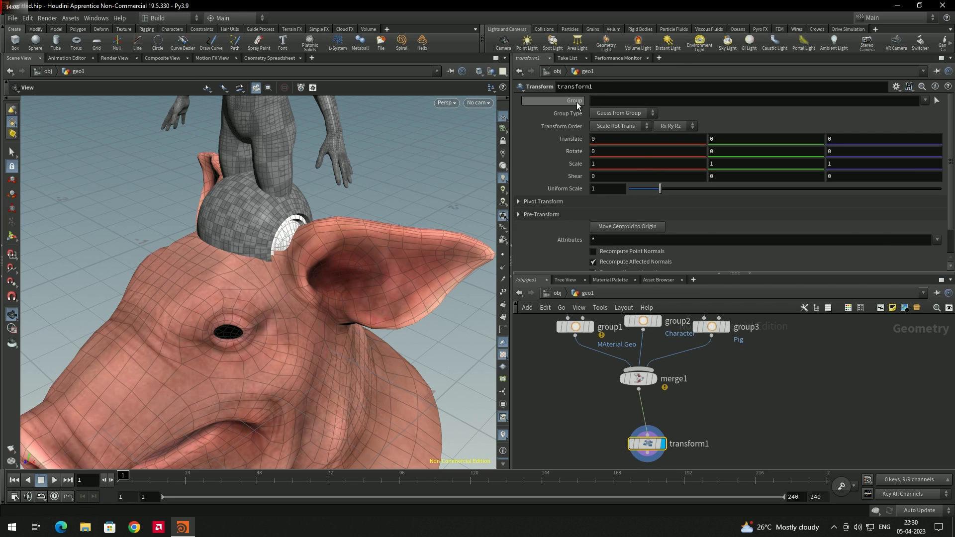
# Step: Review the groups available to the Transform node and the node info of the shader ball, template body and pig head nodes
pyautogui.click(925, 101)
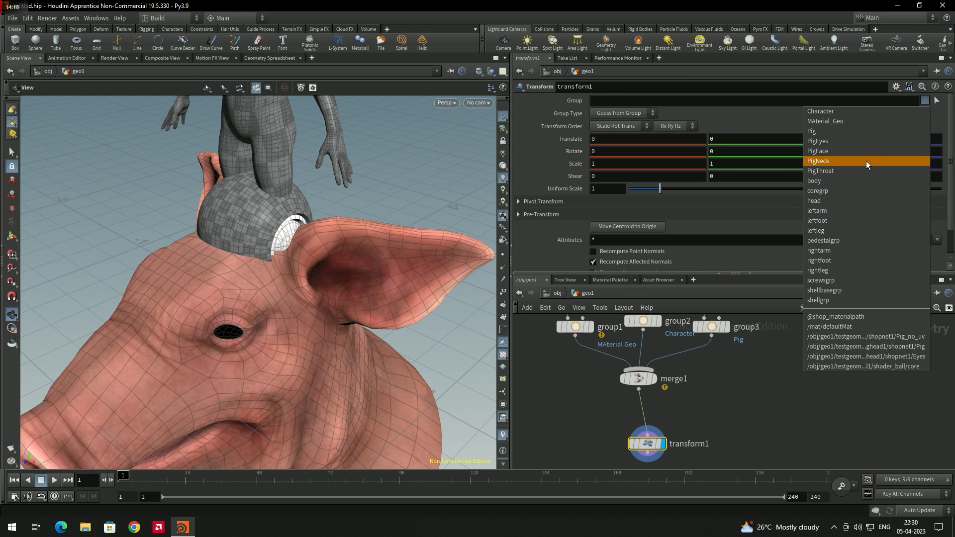
pyautogui.click(766, 373)
pyautogui.moveTo(771, 392); pyautogui.dragTo(787, 447, button='middle')
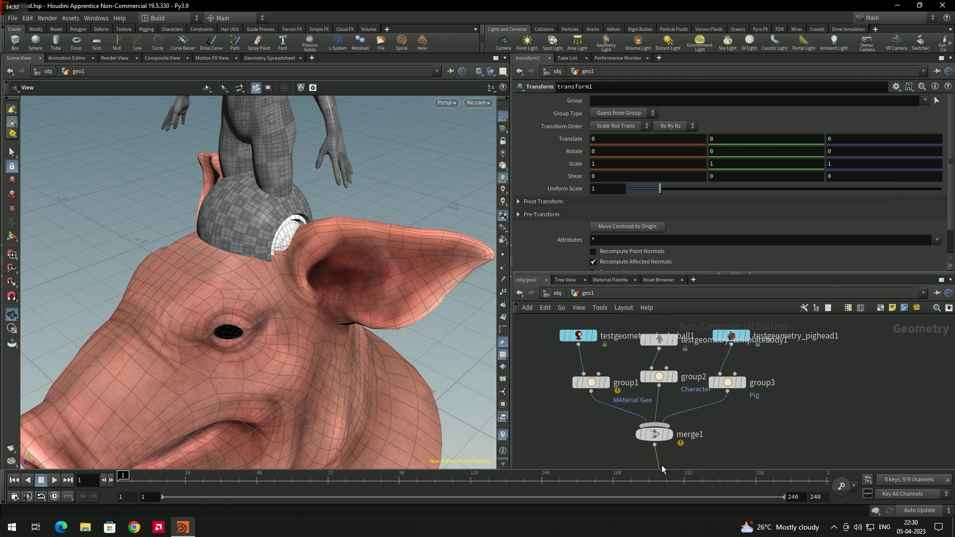
pyautogui.middleClick(577, 336)
pyautogui.middleClick(658, 340)
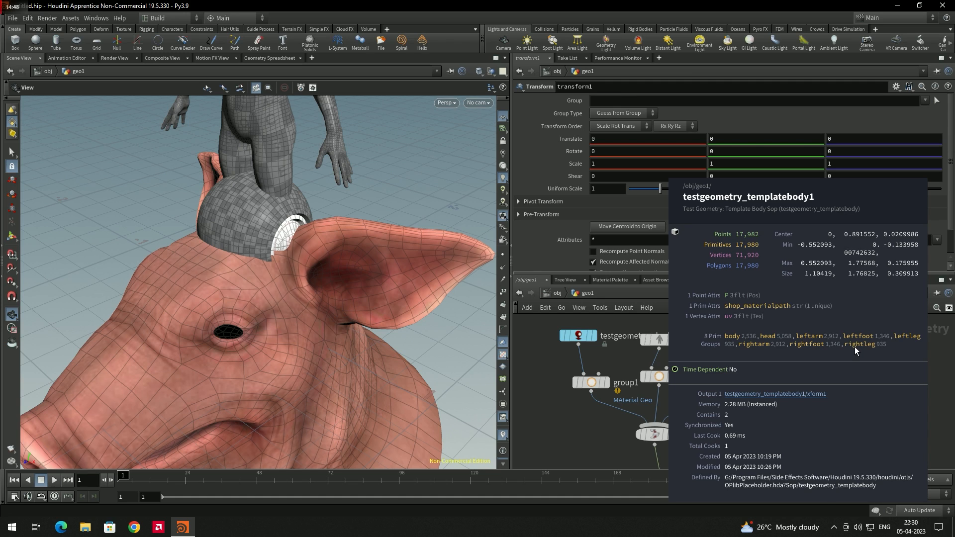
pyautogui.middleClick(732, 337)
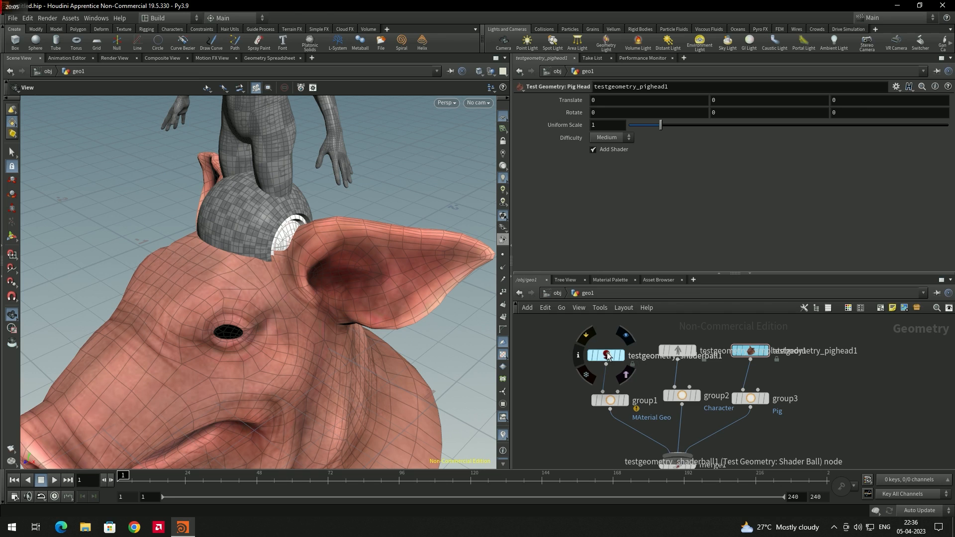
# Step: Add a Group Delete node and insert it on the wire between the shader ball node and its Group node
pyautogui.moveTo(609, 355); pyautogui.dragTo(606, 350)
pyautogui.moveTo(669, 340); pyautogui.dragTo(697, 389, button='middle')
pyautogui.press('Tab')
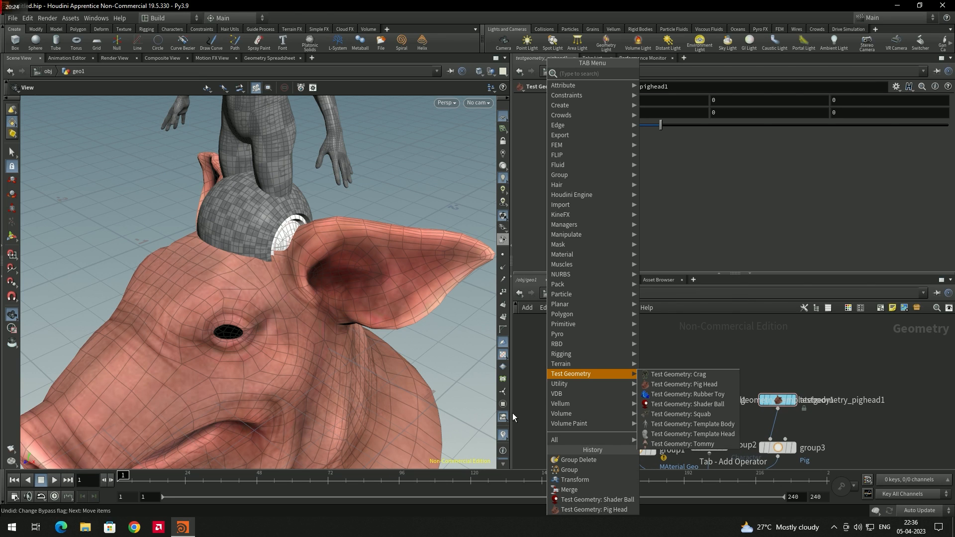
pyautogui.write('gro')
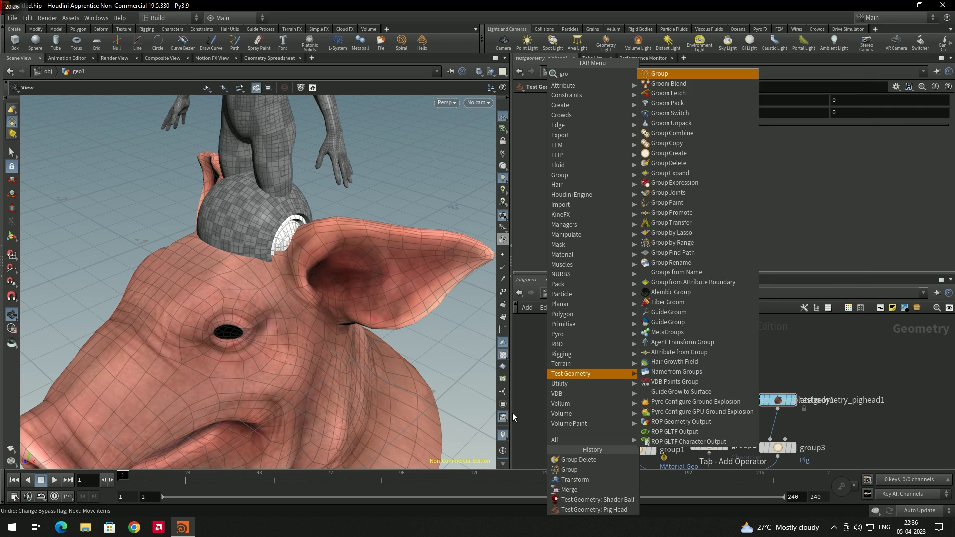
pyautogui.write('upd')
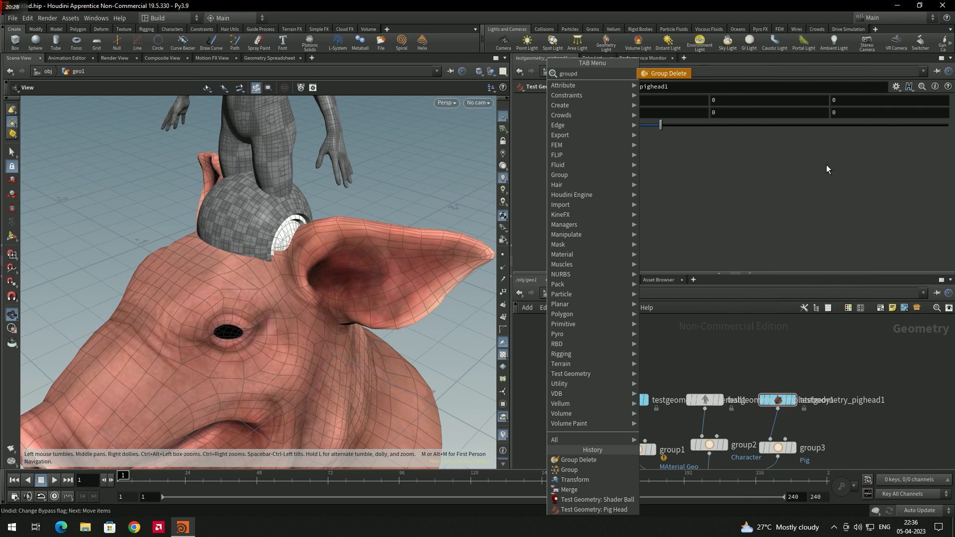
pyautogui.press('Return')
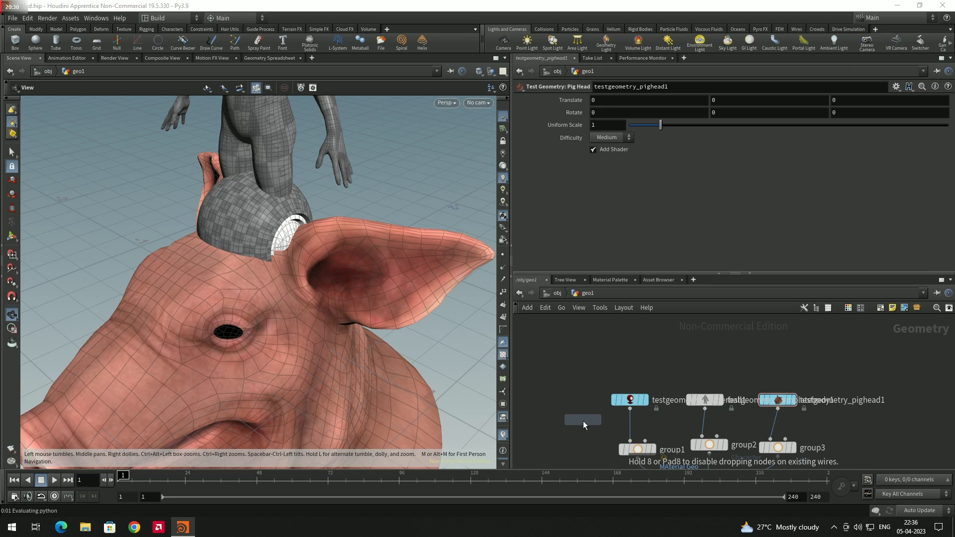
pyautogui.click(583, 421)
pyautogui.moveTo(607, 364); pyautogui.dragTo(611, 420, button='middle')
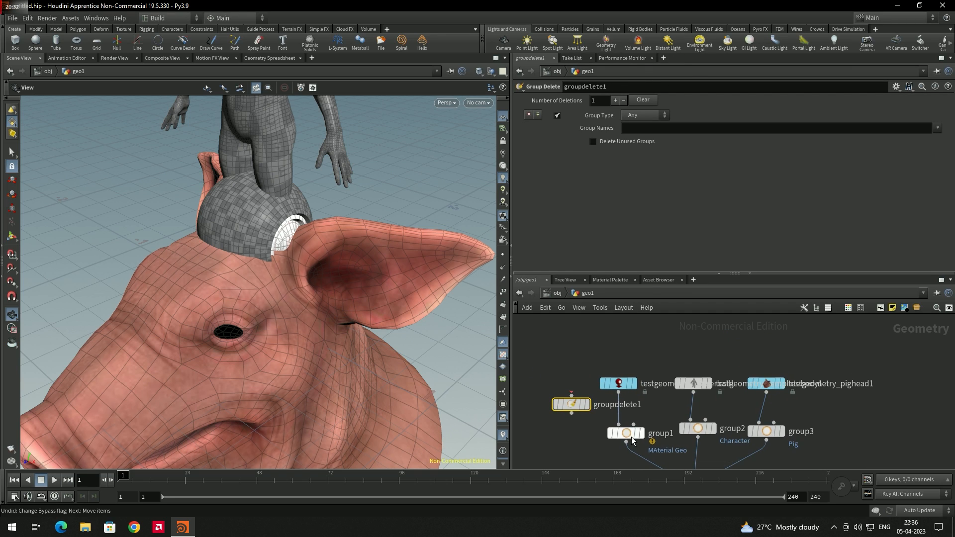
pyautogui.moveTo(618, 384); pyautogui.dragTo(616, 355)
pyautogui.moveTo(586, 402); pyautogui.dragTo(632, 389)
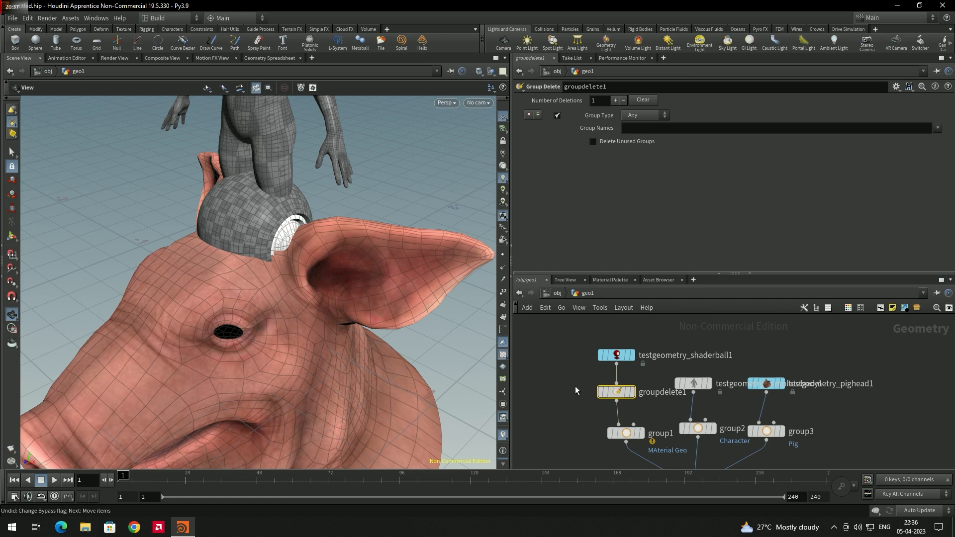
# Step: Set the Group Delete node's group names to * and compare its node info with the shader ball's
pyautogui.click(619, 392)
pyautogui.click(637, 128)
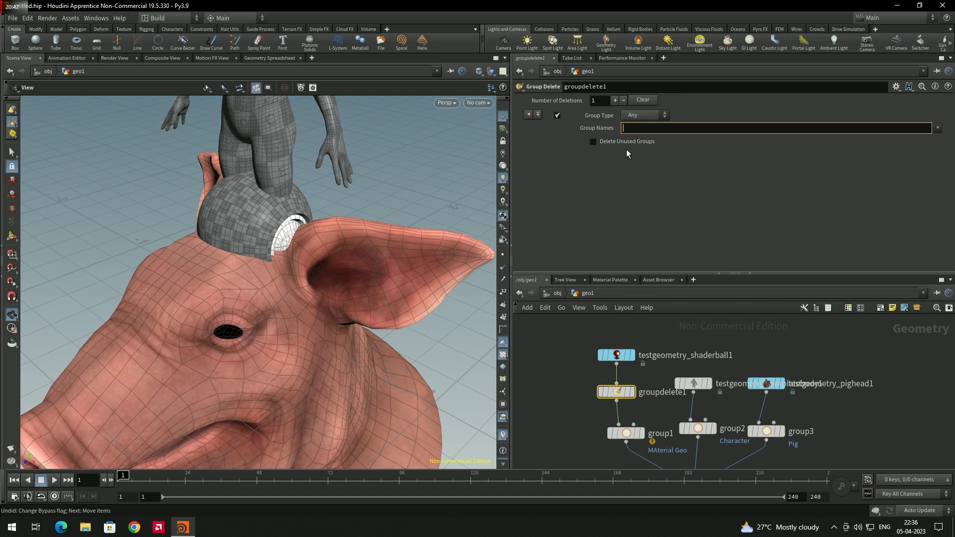
pyautogui.press('Return')
pyautogui.click(562, 387)
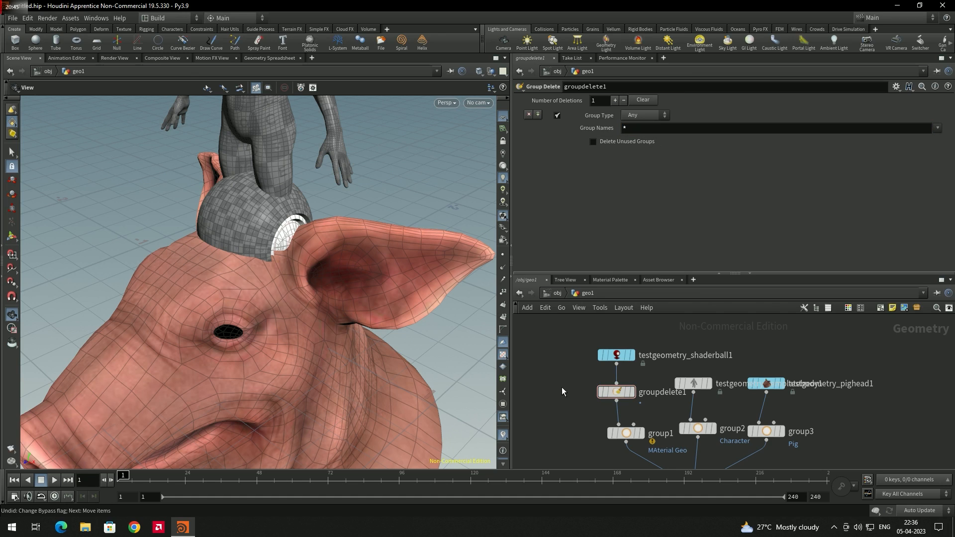
pyautogui.middleClick(617, 358)
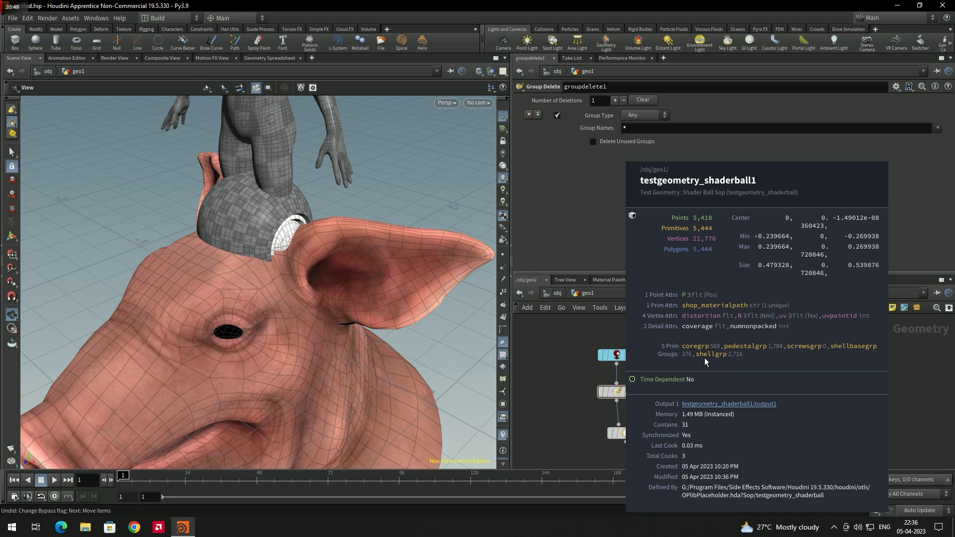
pyautogui.middleClick(620, 393)
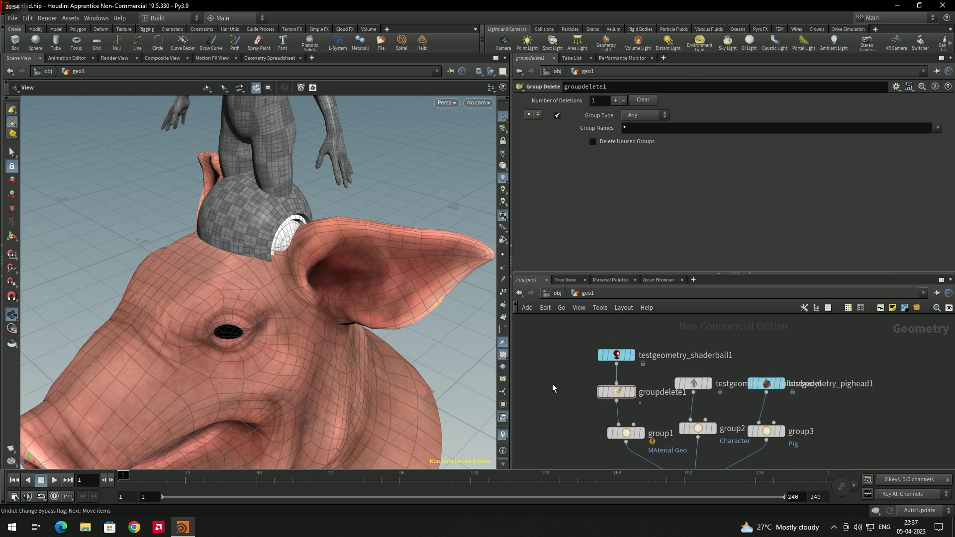
# Step: Copy the Group Delete node and insert the duplicate between the template body node and its Group node
pyautogui.moveTo(710, 347); pyautogui.dragTo(658, 341, button='middle')
pyautogui.moveTo(621, 341); pyautogui.dragTo(714, 354)
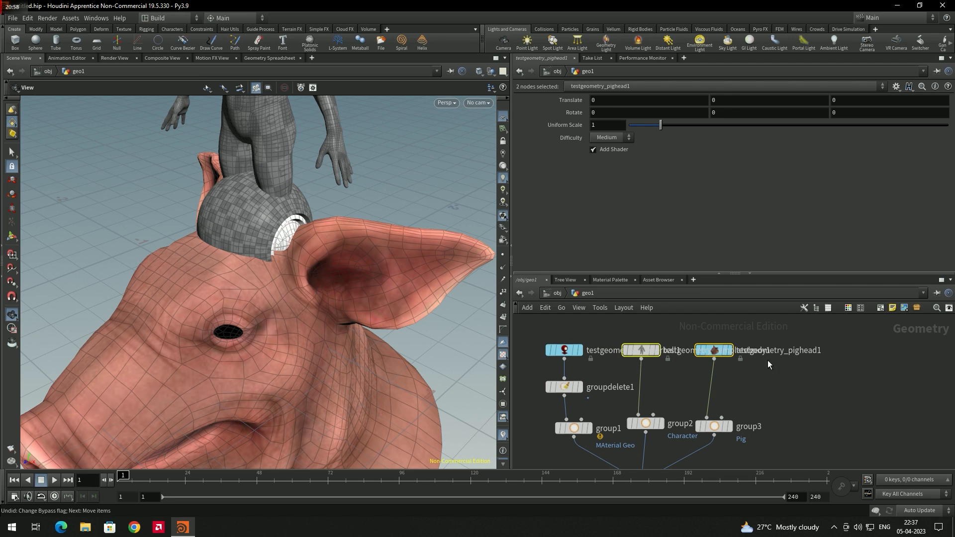
pyautogui.click(576, 387)
pyautogui.hotkey('ctrl', 'c')
pyautogui.hotkey('ctrl', 'v')
pyautogui.moveTo(773, 377); pyautogui.dragTo(583, 367)
pyautogui.moveTo(641, 358); pyautogui.dragTo(647, 394)
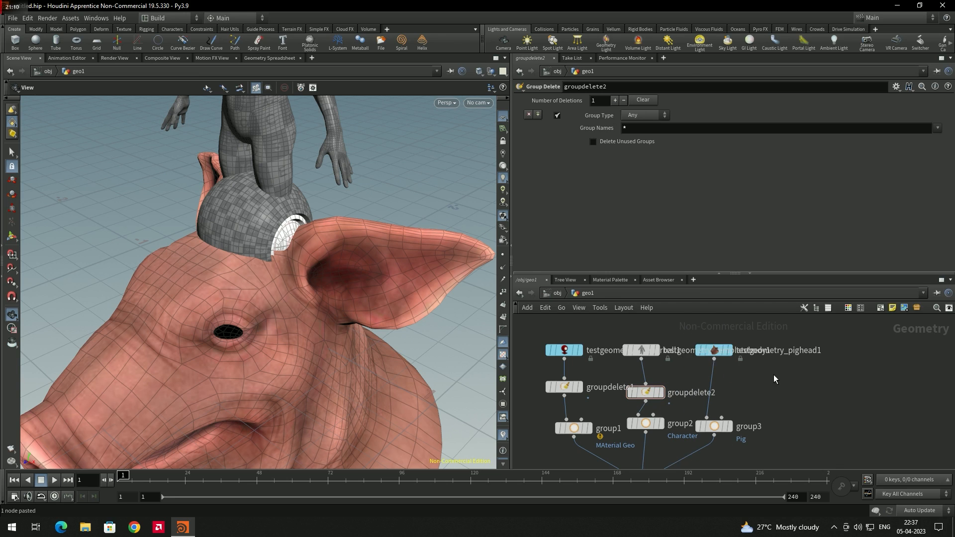
# Step: Paste another Group Delete node and wire it between the pig head node and its Group node
pyautogui.hotkey('ctrl', 'v')
pyautogui.moveTo(776, 379); pyautogui.dragTo(741, 393)
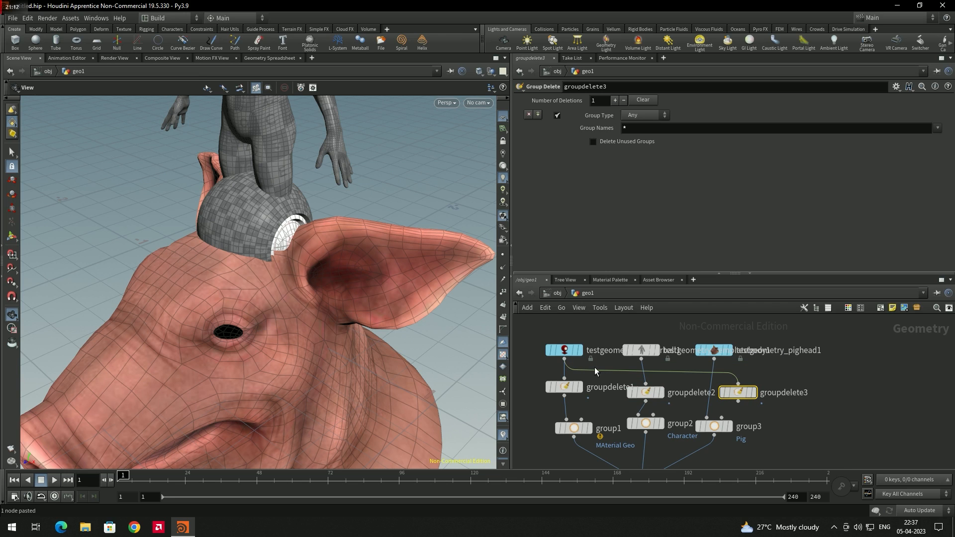
pyautogui.moveTo(594, 371); pyautogui.dragTo(714, 359)
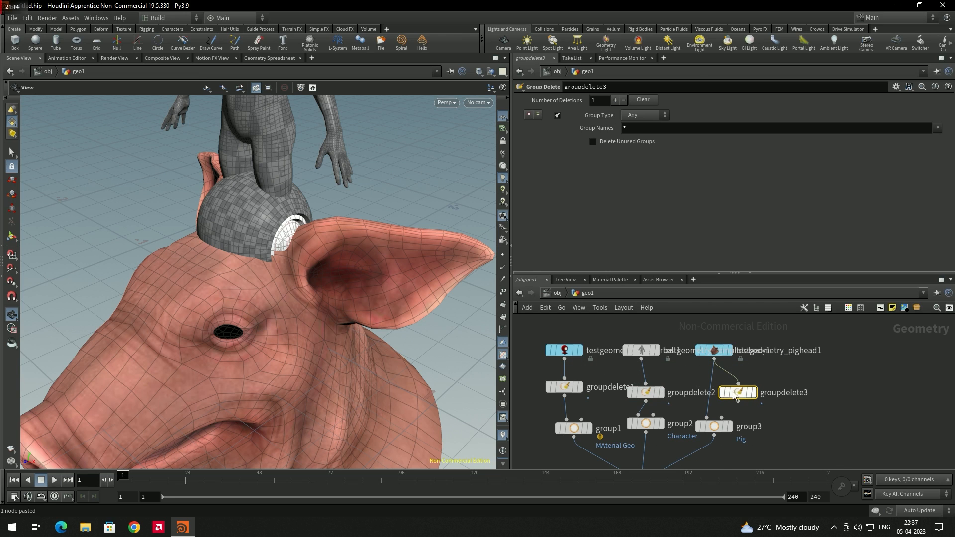
pyautogui.moveTo(738, 398)
pyautogui.mouseDown()
pyautogui.moveTo(707, 418)
pyautogui.moveTo(730, 396)
pyautogui.mouseUp()
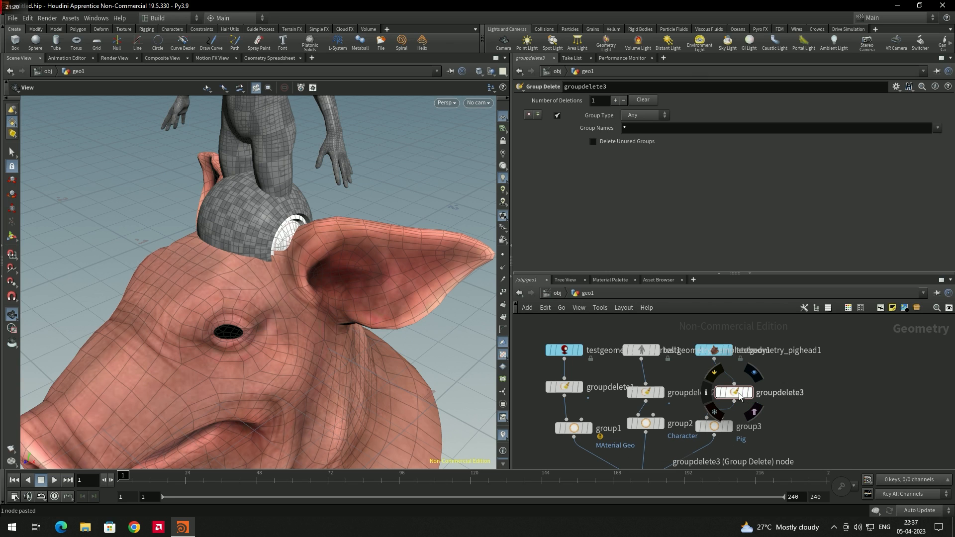
# Step: Check the node info of all three Group Delete nodes for remaining groups
pyautogui.middleClick(739, 396)
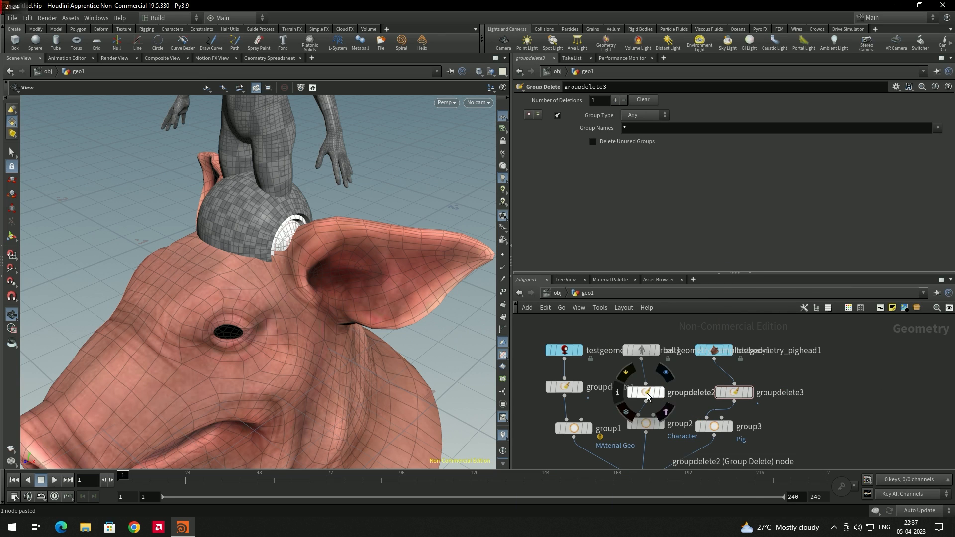
pyautogui.middleClick(649, 395)
pyautogui.middleClick(564, 393)
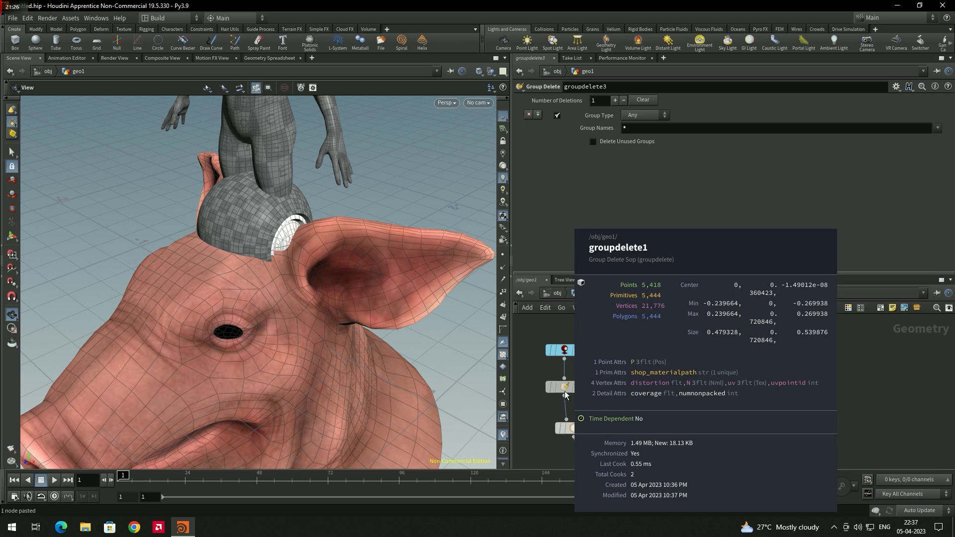
# Step: Show the Transform node's parameters and set its group to Character
pyautogui.moveTo(773, 421); pyautogui.dragTo(747, 354, button='middle')
pyautogui.moveTo(712, 433); pyautogui.dragTo(708, 368, button='middle')
pyautogui.click(624, 429)
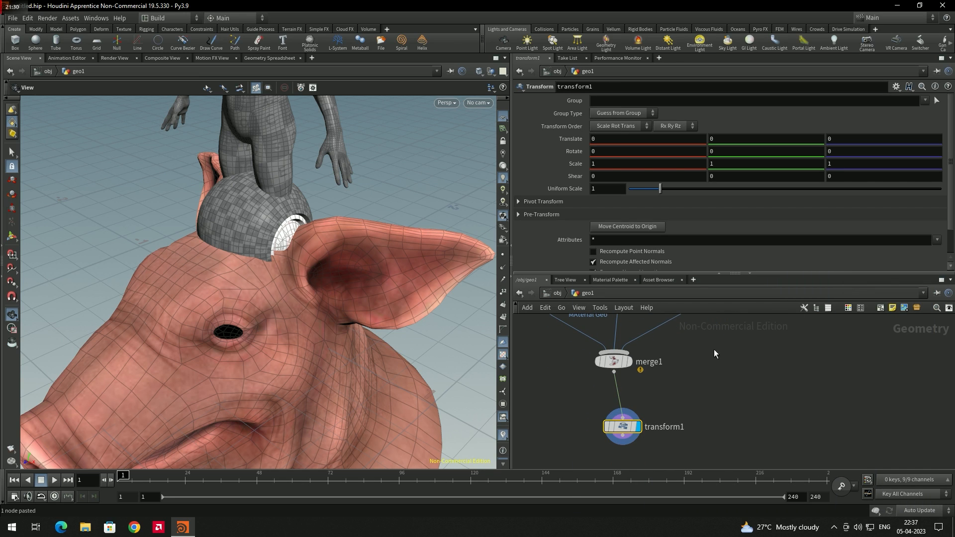
pyautogui.click(924, 101)
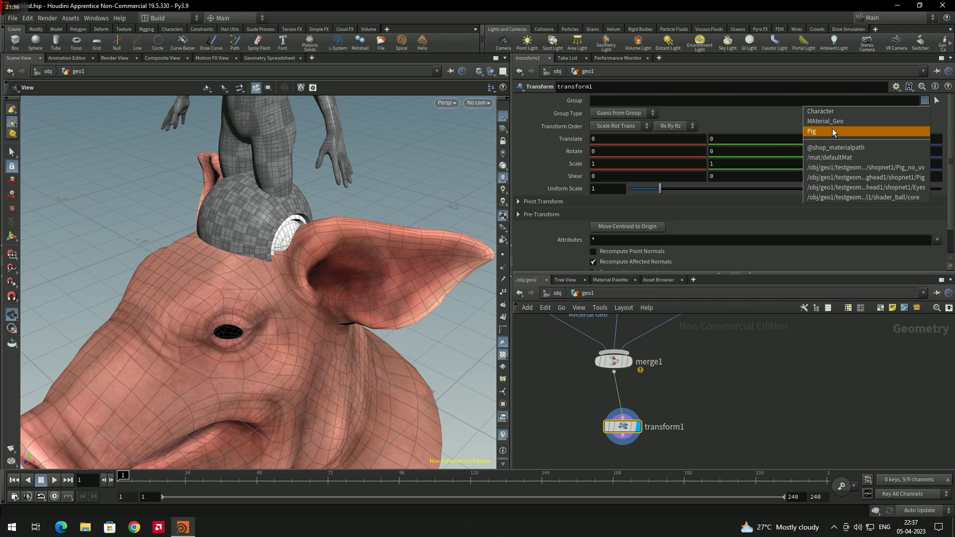
pyautogui.click(833, 111)
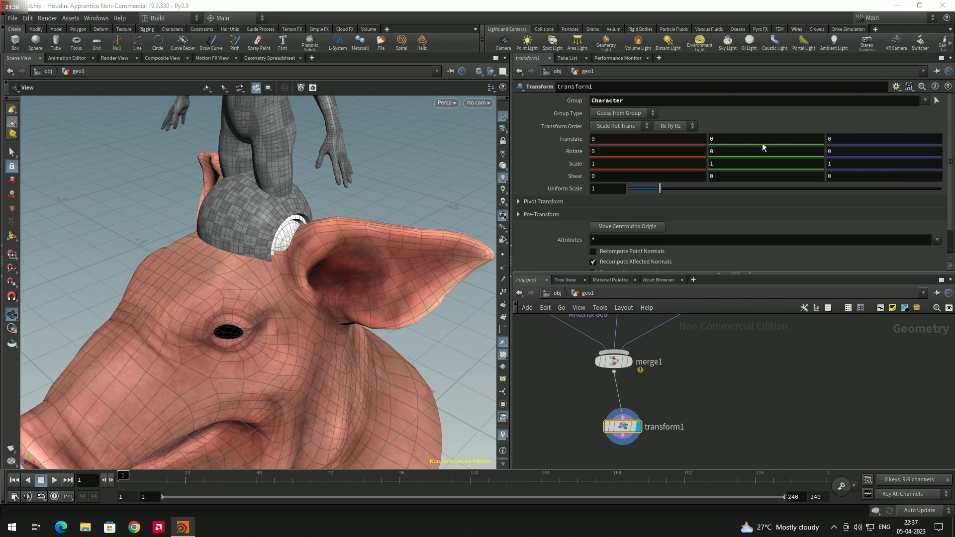
# Step: Try moving the Character group with the Transform node's translate values, with all three models in view
pyautogui.moveTo(576, 139)
pyautogui.mouseDown(button='middle')
pyautogui.moveTo(595, 150)
pyautogui.moveTo(582, 152)
pyautogui.mouseUp(button='middle')
pyautogui.scroll(-3, 351, 196)
pyautogui.scroll(-3, 351, 198)
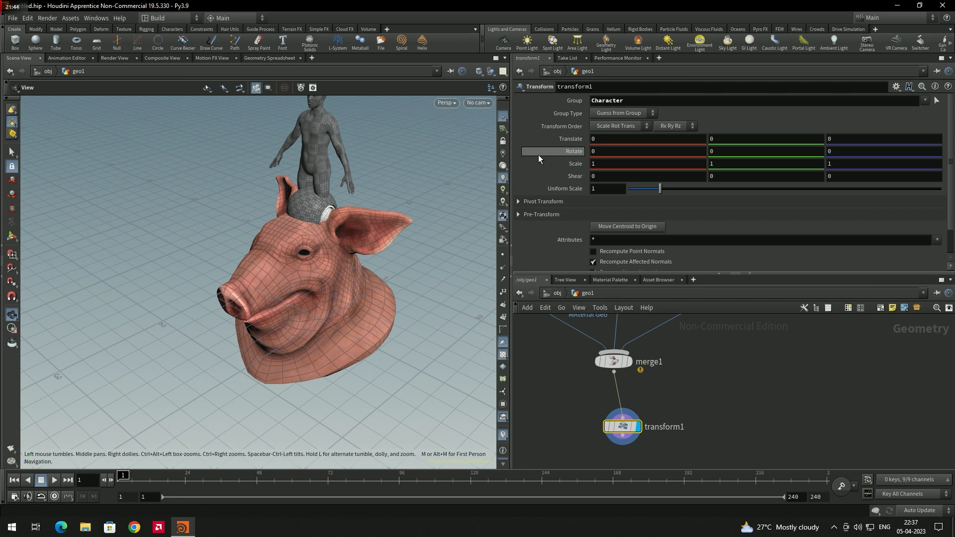
pyautogui.scroll(-3, 424, 186)
pyautogui.scroll(-1, 424, 186)
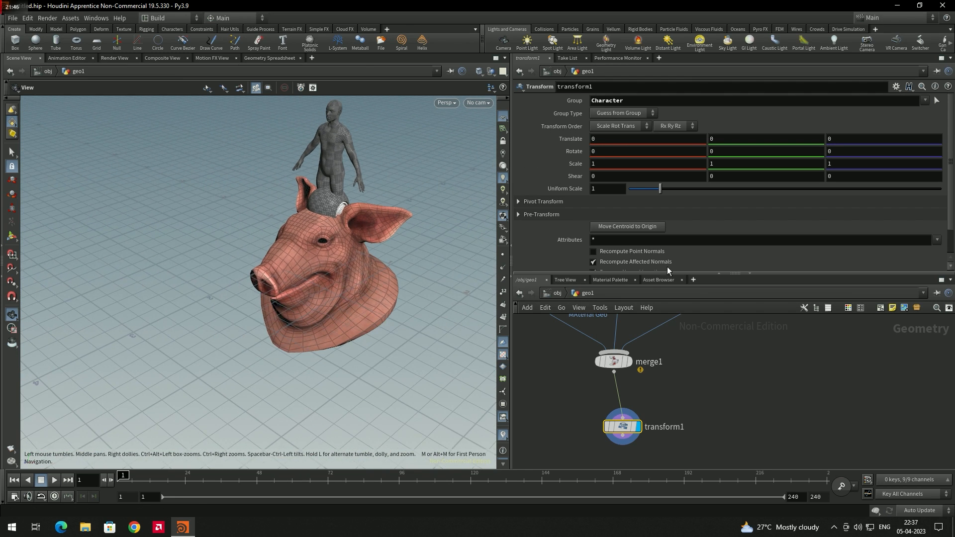
# Step: Add MAterial_Geo to the Transform node's group and set the translation to 0.6 on all axes
pyautogui.click(923, 100)
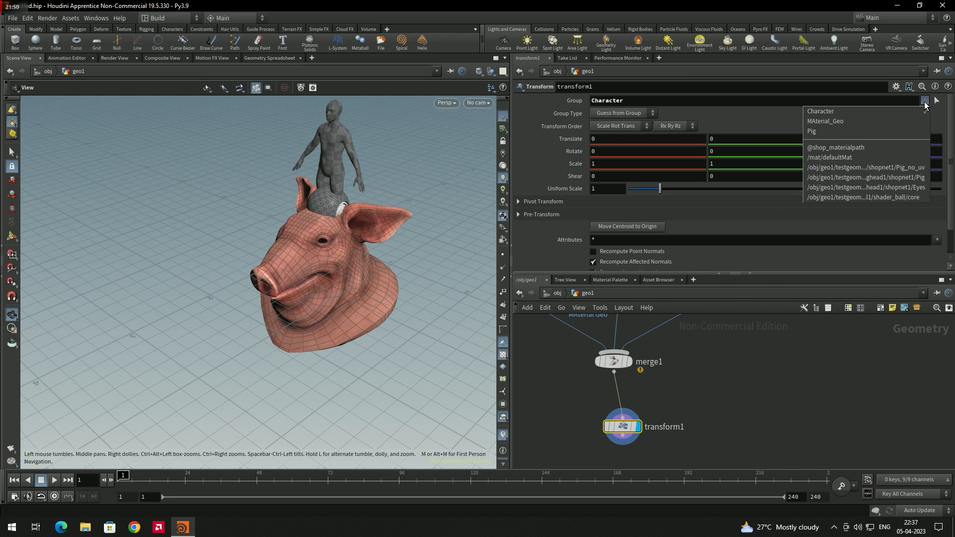
pyautogui.click(861, 123)
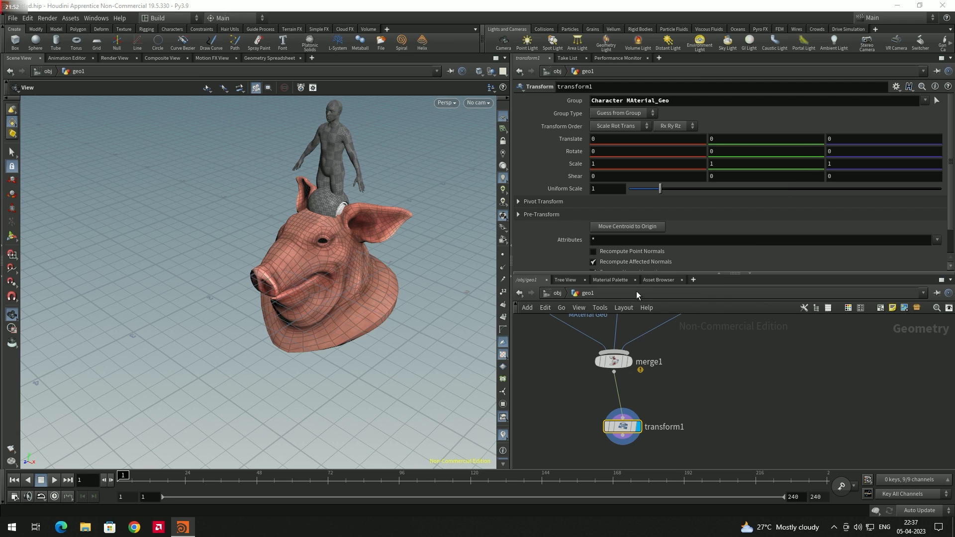
pyautogui.moveTo(570, 139); pyautogui.dragTo(607, 145, button='middle')
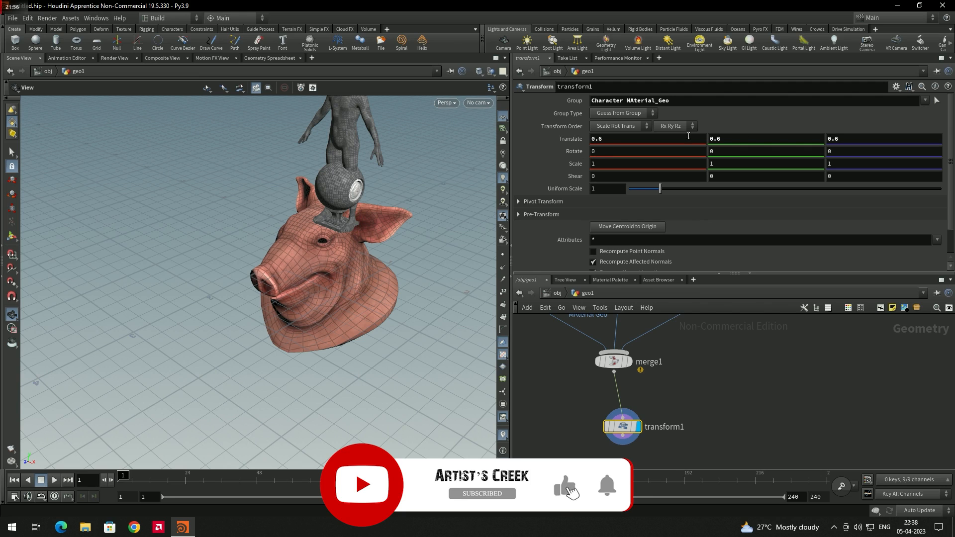
# Step: Remove Character from the Transform node's group, then set translate to 0.64 and rotate to 2.1 on all axes
pyautogui.click(926, 101)
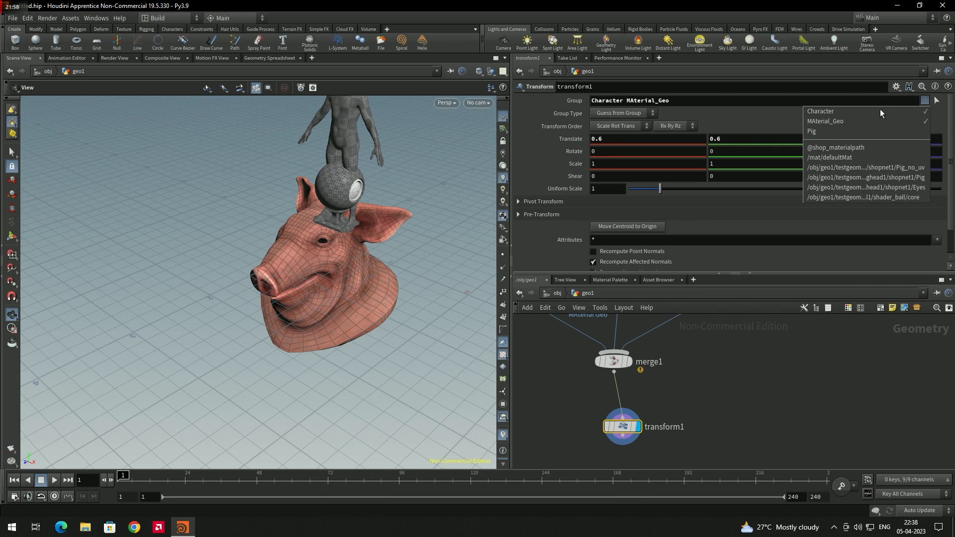
pyautogui.click(834, 113)
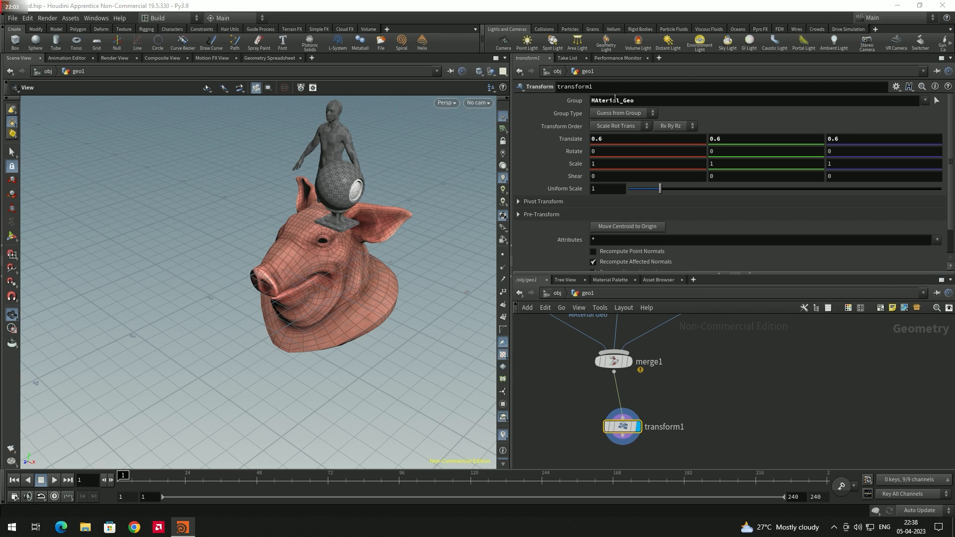
pyautogui.moveTo(569, 151); pyautogui.dragTo(529, 140, button='middle')
pyautogui.moveTo(562, 136); pyautogui.dragTo(587, 132, button='middle')
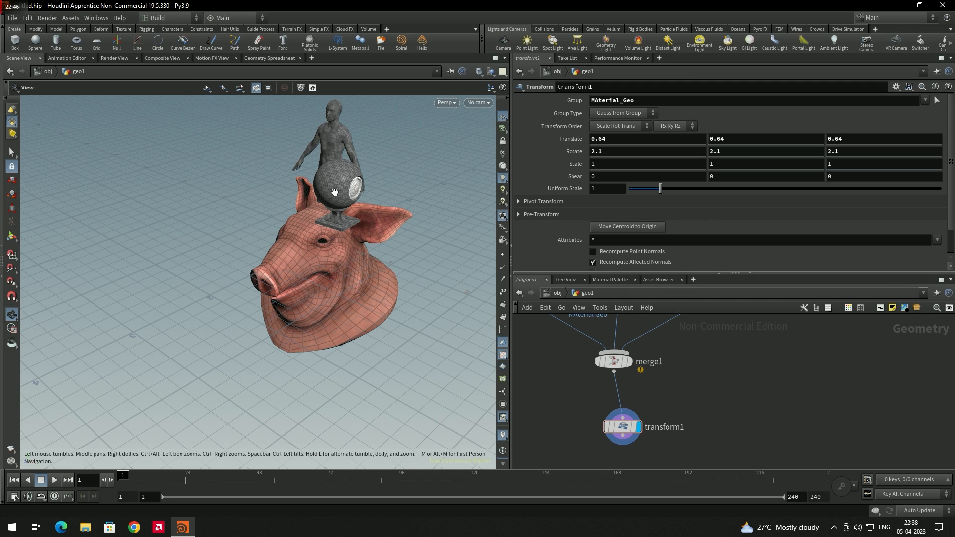
# Step: Align the Transform node directly below the Merge node and set translate to 0.63 and rotate to 0.8 on all axes
pyautogui.moveTo(622, 425)
pyautogui.moveTo(624, 426); pyautogui.dragTo(616, 408)
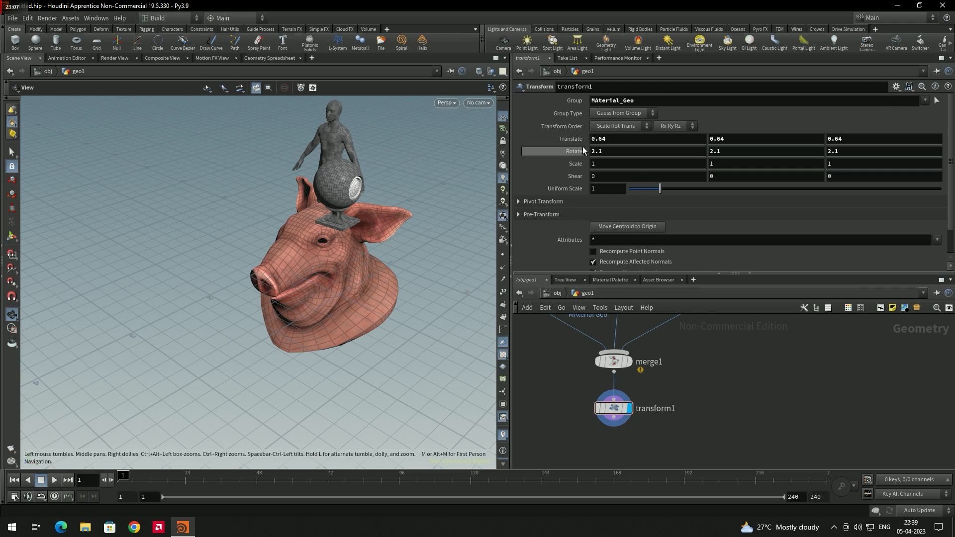
pyautogui.moveTo(575, 151)
pyautogui.mouseDown(button='middle')
pyautogui.moveTo(599, 154)
pyautogui.moveTo(557, 152)
pyautogui.moveTo(589, 147)
pyautogui.moveTo(568, 145)
pyautogui.mouseUp(button='middle')
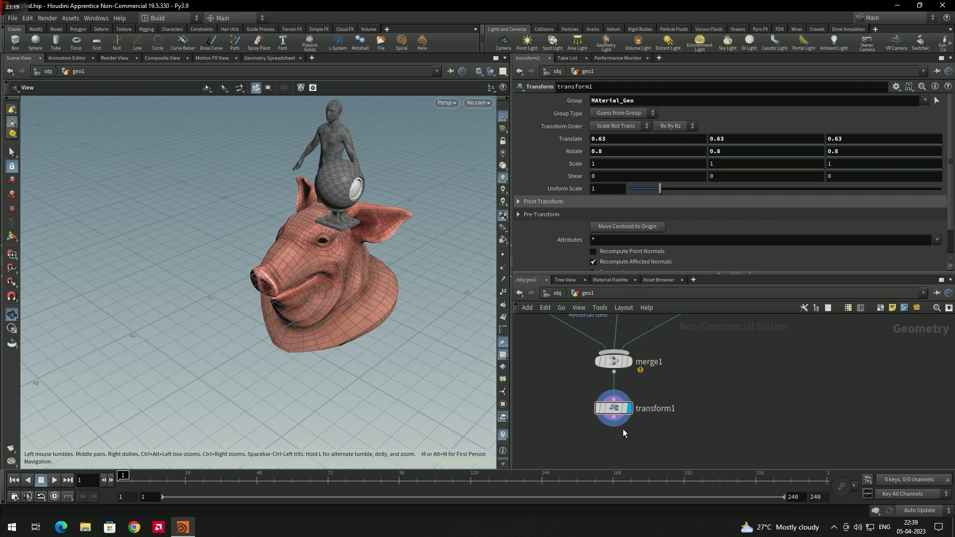
# Step: Add a second Transform node directly below transform1, wired to its output, and make it the displayed node
pyautogui.moveTo(622, 436); pyautogui.dragTo(602, 403, button='middle')
pyautogui.press('Tab')
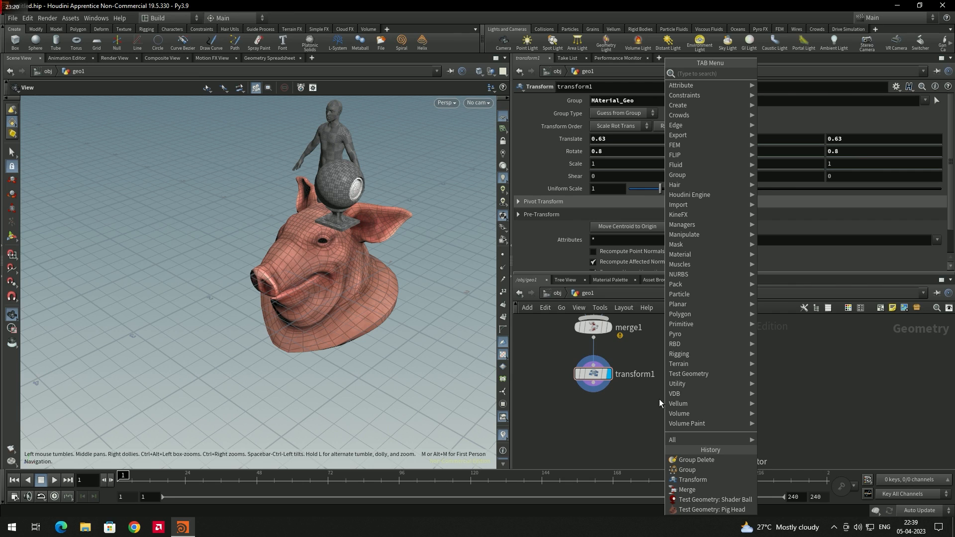
pyautogui.write('tra')
pyautogui.press('Down')
pyautogui.press('Down')
pyautogui.press('Return')
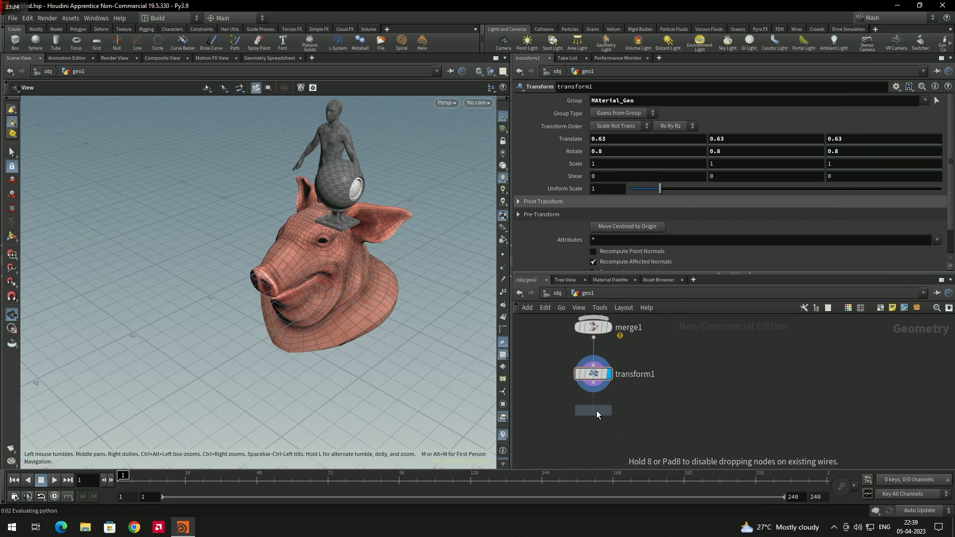
pyautogui.click(596, 410)
pyautogui.moveTo(593, 383); pyautogui.dragTo(604, 411)
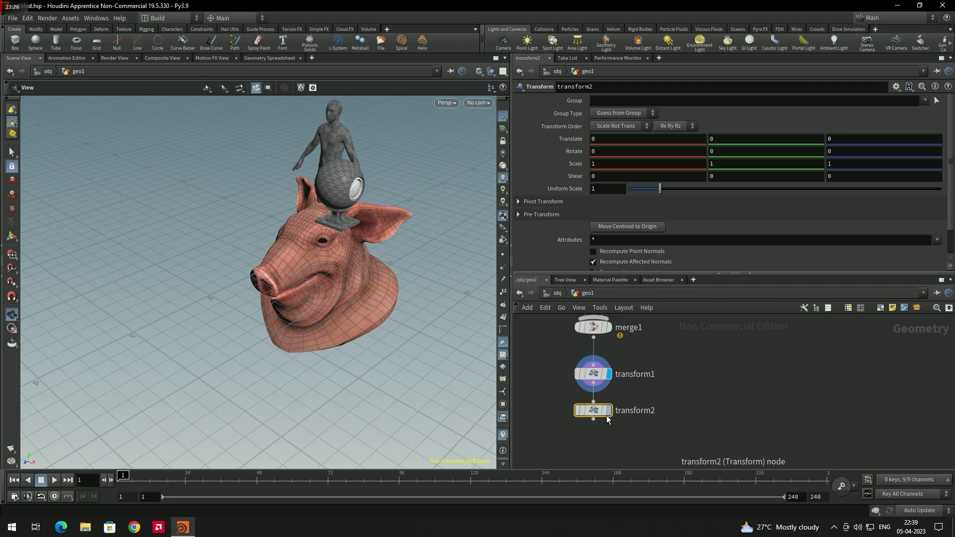
pyautogui.click(609, 410)
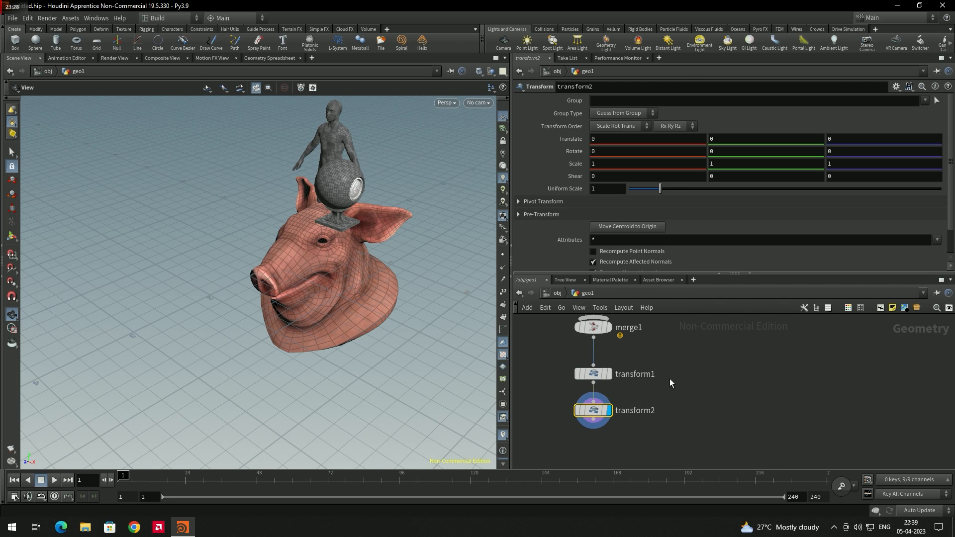
# Step: Set the second Transform node's group to Pig and its X translation to 1.7
pyautogui.click(924, 100)
pyautogui.click(831, 128)
pyautogui.moveTo(616, 145); pyautogui.dragTo(691, 142, button='middle')
pyautogui.click(676, 395)
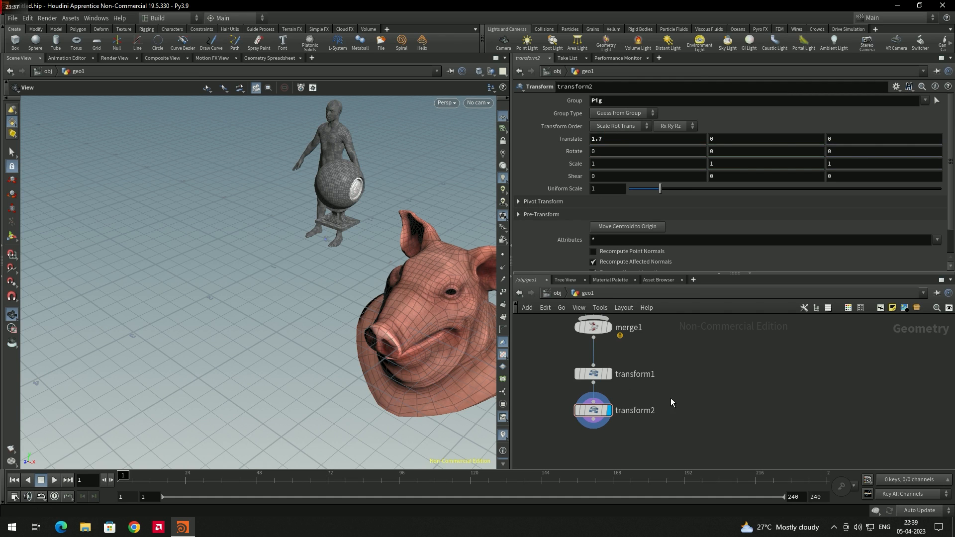
# Step: Add a third Transform node below transform2, display it, and set its group to Character
pyautogui.moveTo(655, 401); pyautogui.dragTo(638, 376, button='middle')
pyautogui.press('Tab')
pyautogui.write('t')
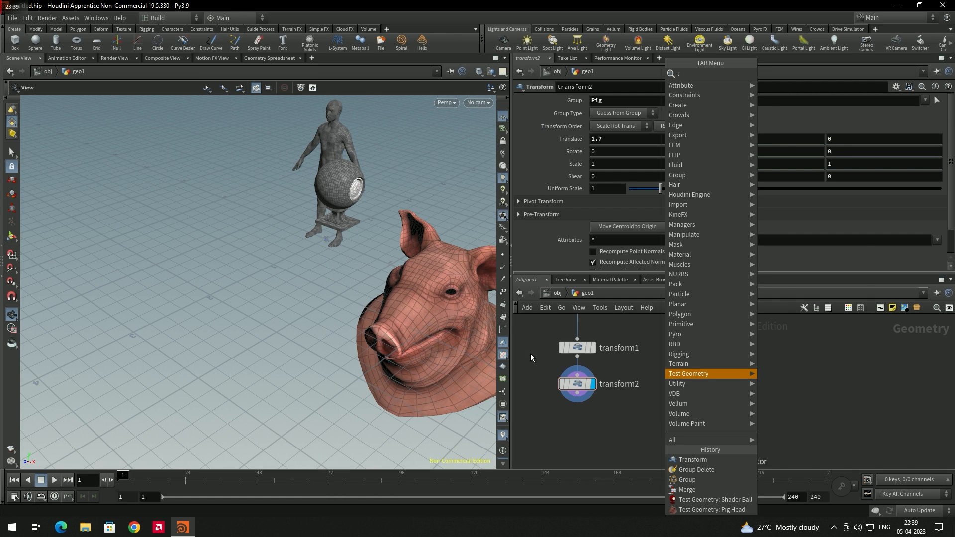
pyautogui.write('ran')
pyautogui.press('Return')
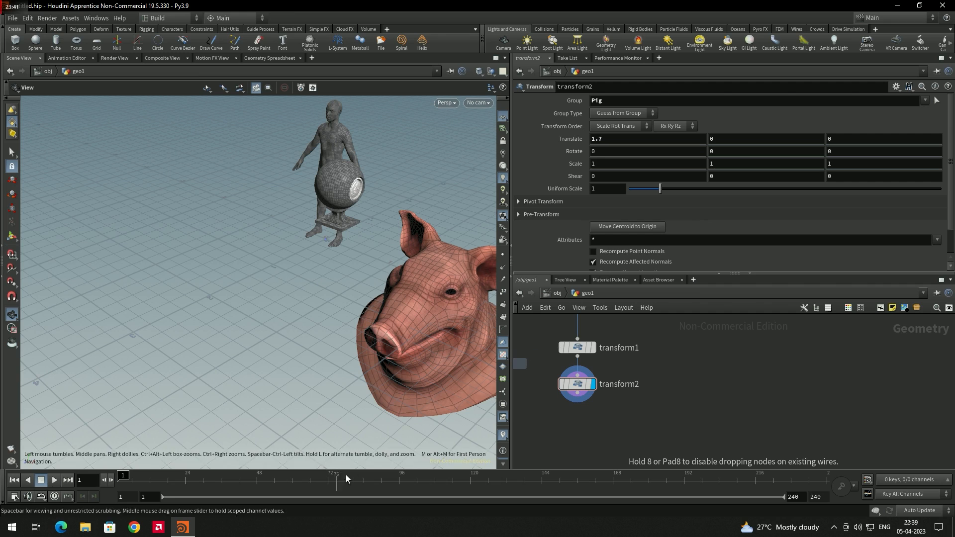
pyautogui.click(584, 428)
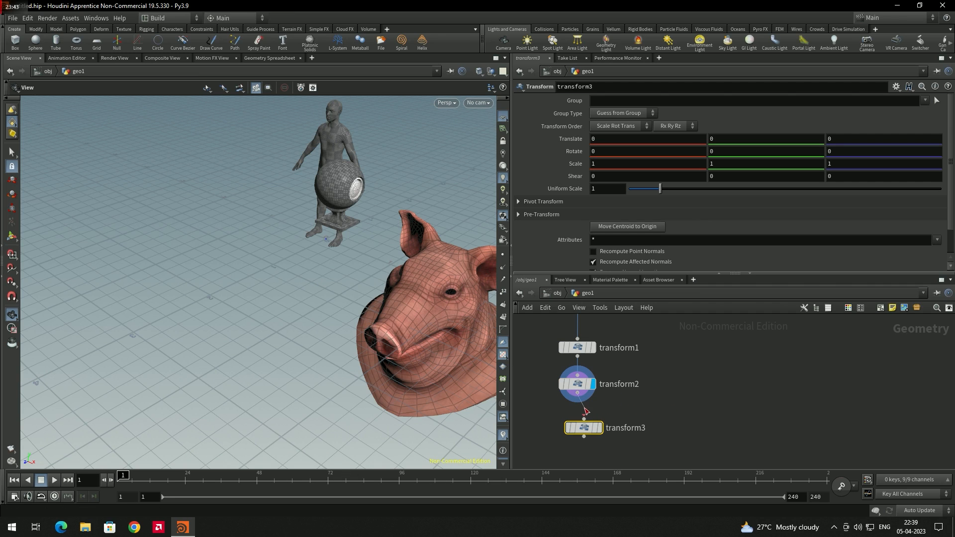
pyautogui.click(599, 427)
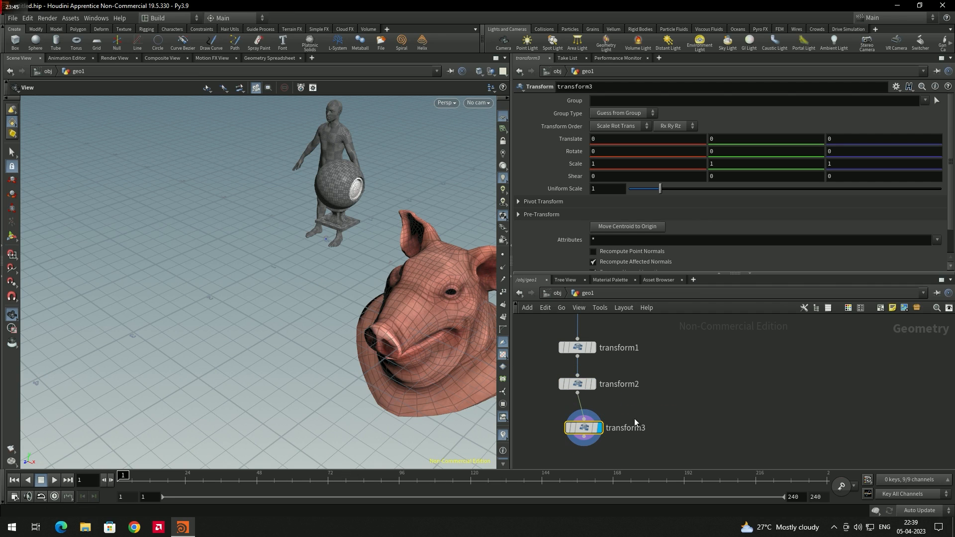
pyautogui.click(925, 101)
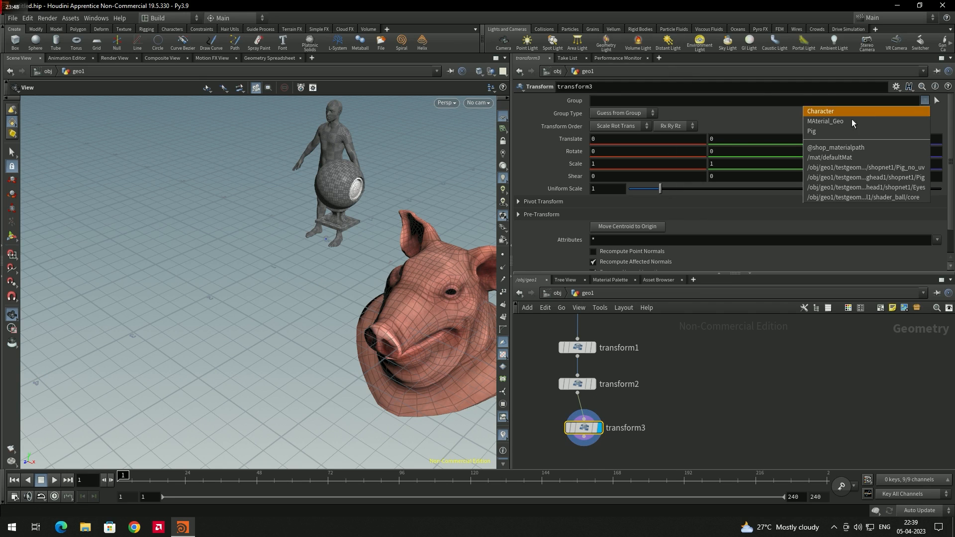
pyautogui.click(825, 112)
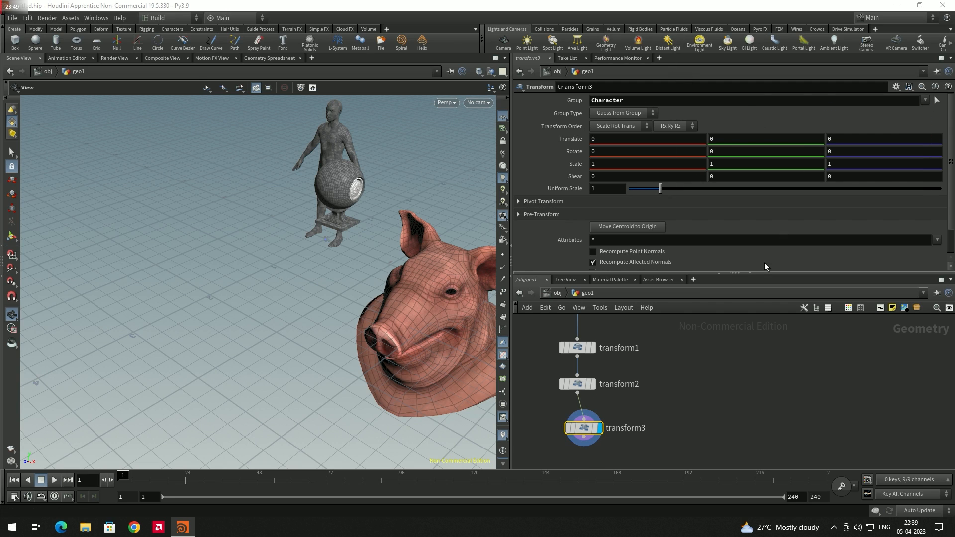
# Step: Rename the first Transform node, which handles the MAterial_Geo group, as Material_GeoTrans
pyautogui.click(585, 349)
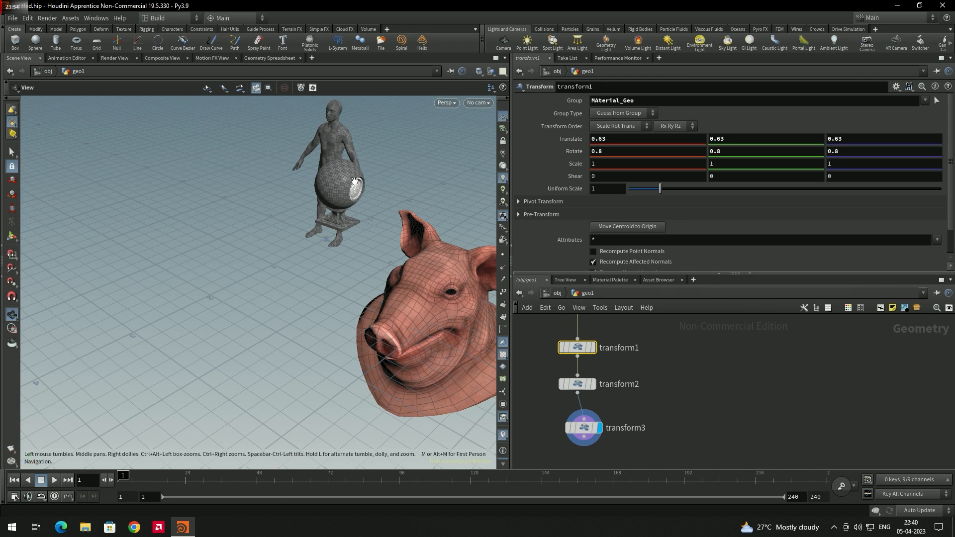
pyautogui.moveTo(627, 383)
pyautogui.doubleClick(622, 350)
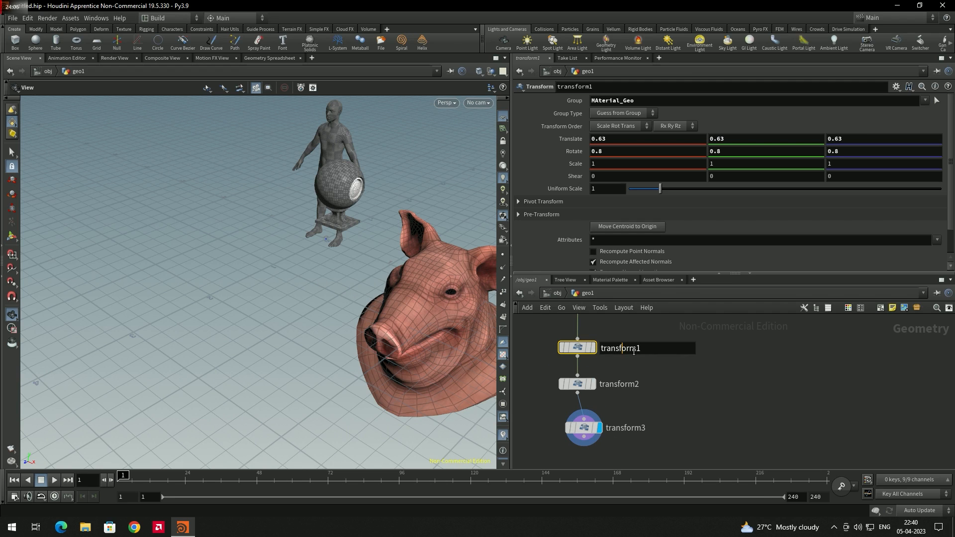
pyautogui.click(578, 351)
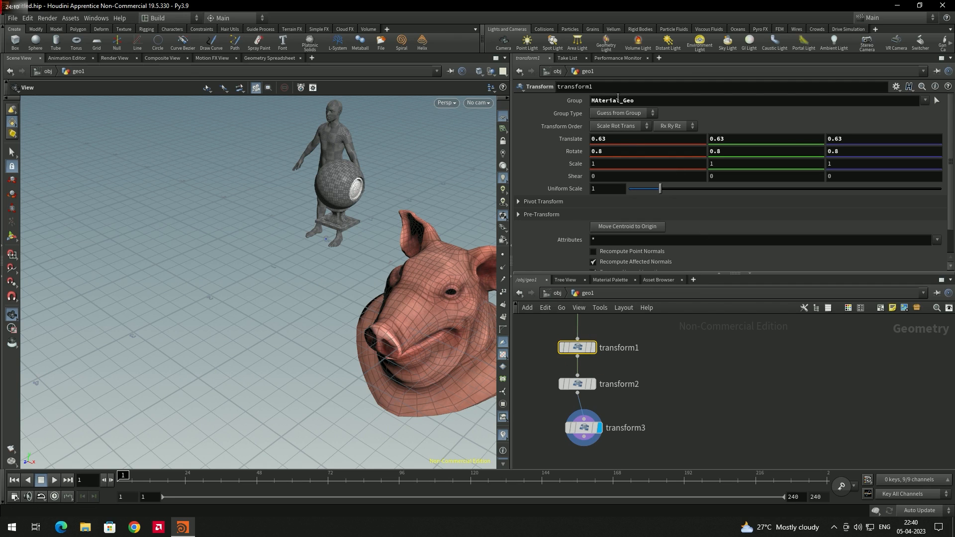
pyautogui.doubleClick(628, 349)
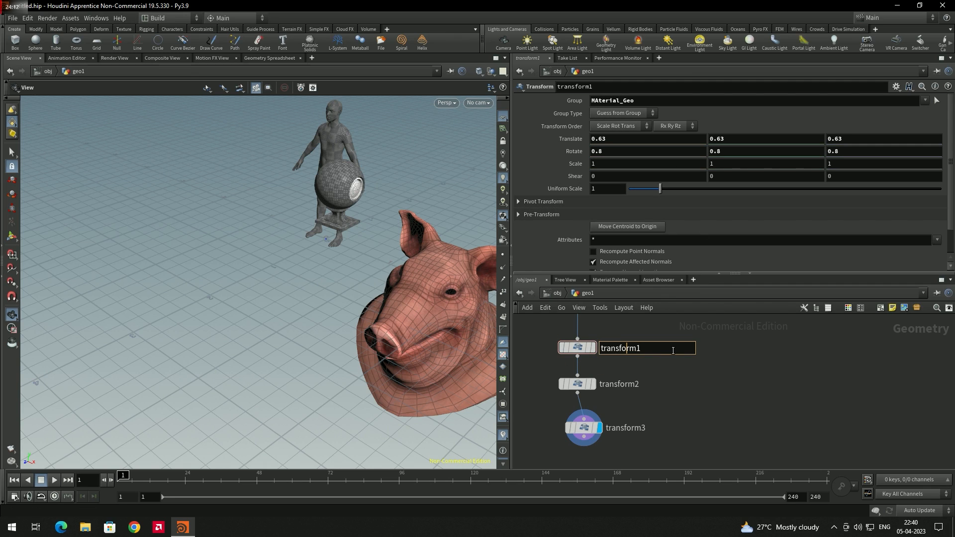
pyautogui.write('Mate')
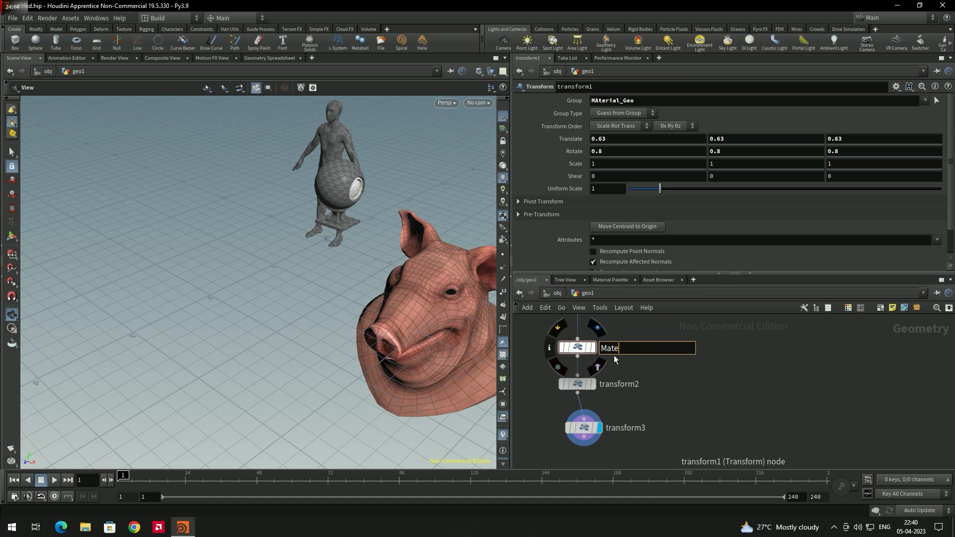
pyautogui.write('rial_GeoTrans')
pyautogui.press('Return')
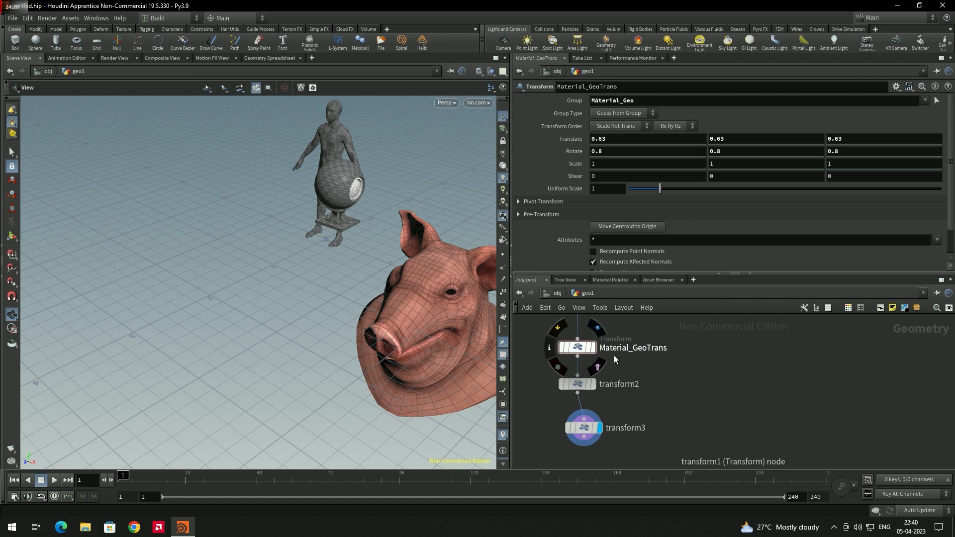
# Step: Rename the second Transform node as Pig
pyautogui.doubleClick(626, 386)
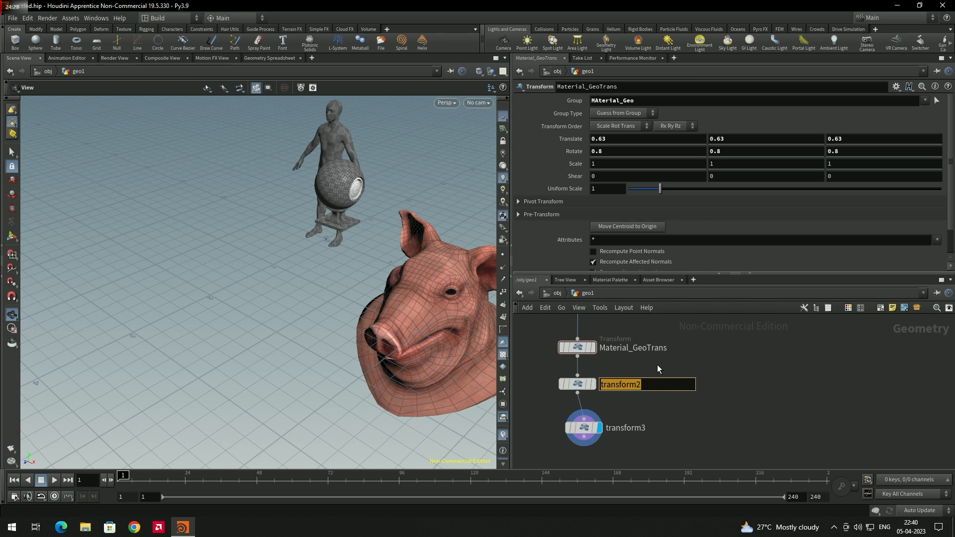
pyautogui.press('Return')
pyautogui.click(587, 385)
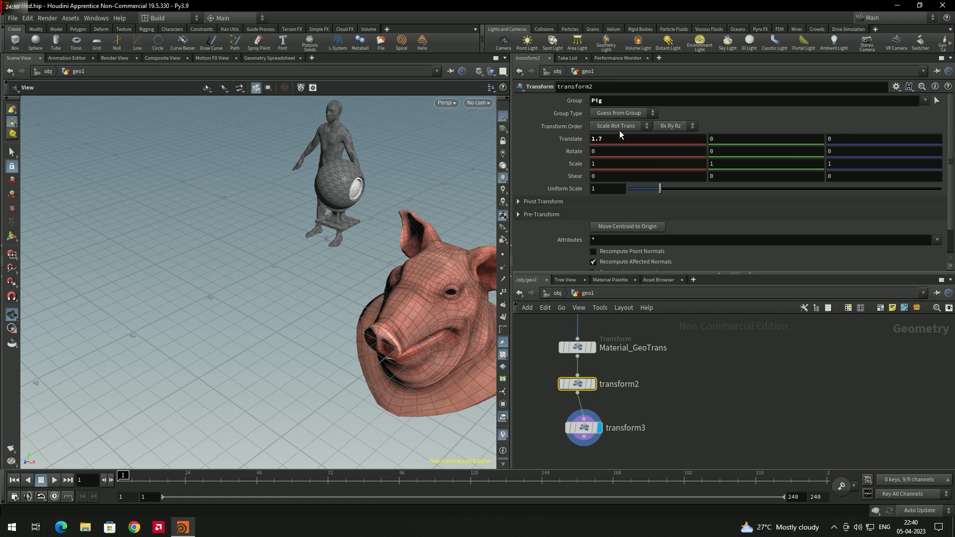
pyautogui.doubleClick(639, 383)
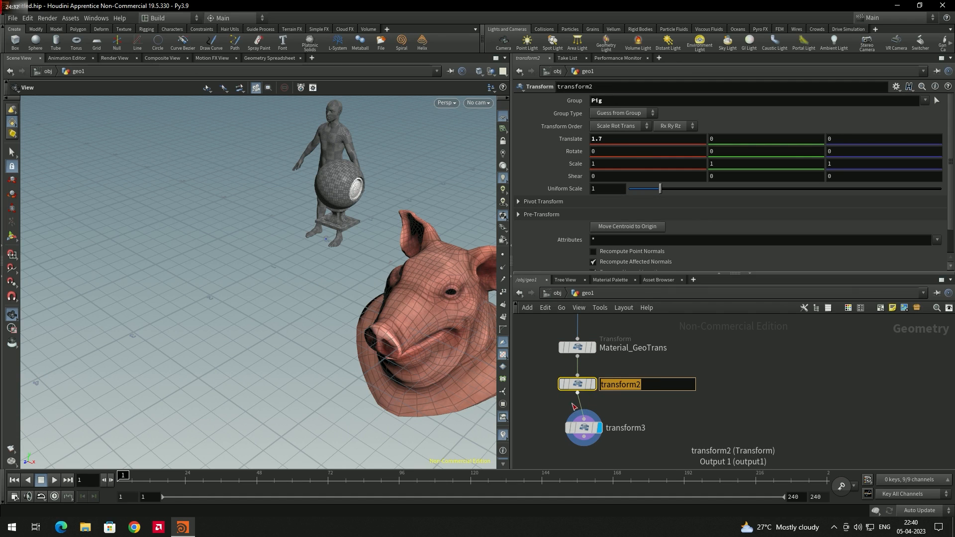
pyautogui.write('Pig')
pyautogui.press('Return')
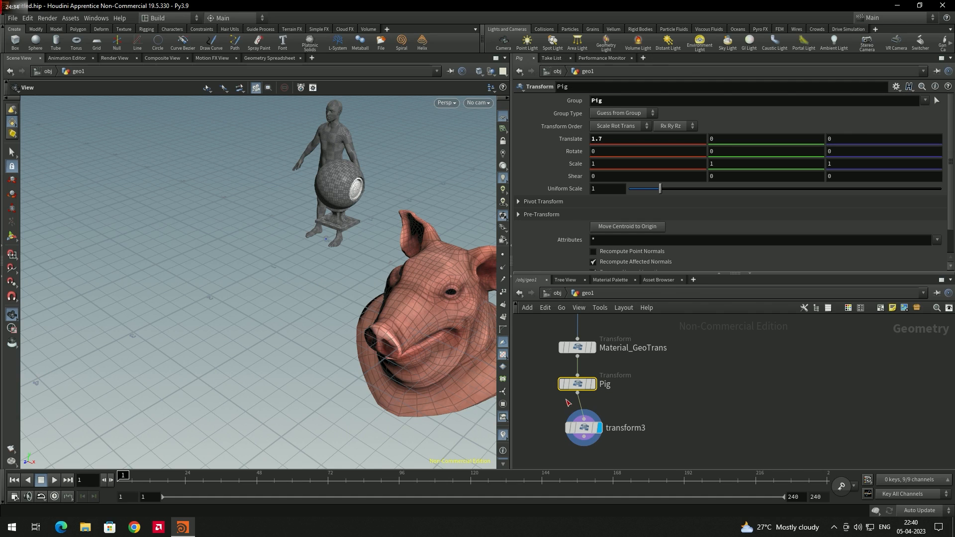
# Step: Rename the third Transform node as CHaracter
pyautogui.click(582, 429)
pyautogui.doubleClick(625, 427)
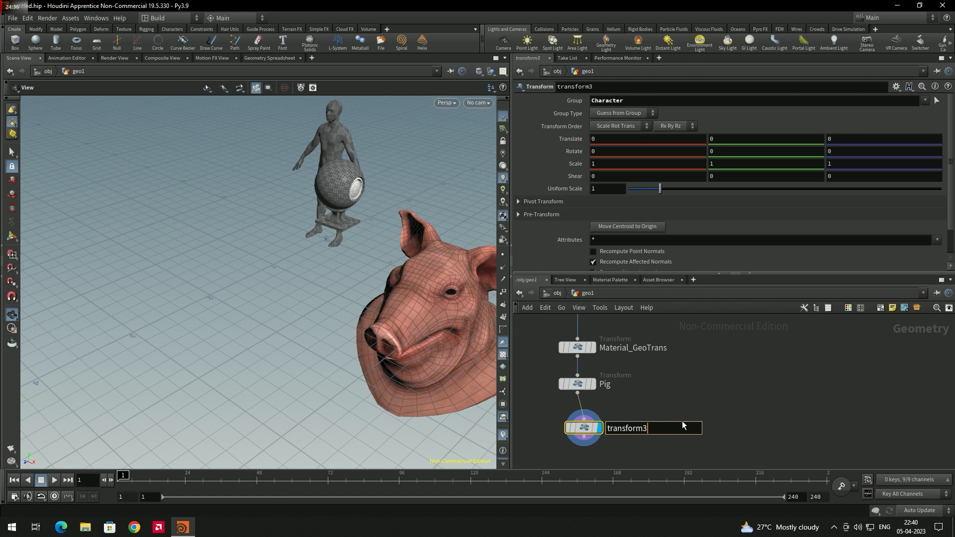
pyautogui.write('CHaracter')
pyautogui.press('Return')
# Step: Set the Y rotation of the Pig Transform node to -0.4
pyautogui.moveTo(598, 382)
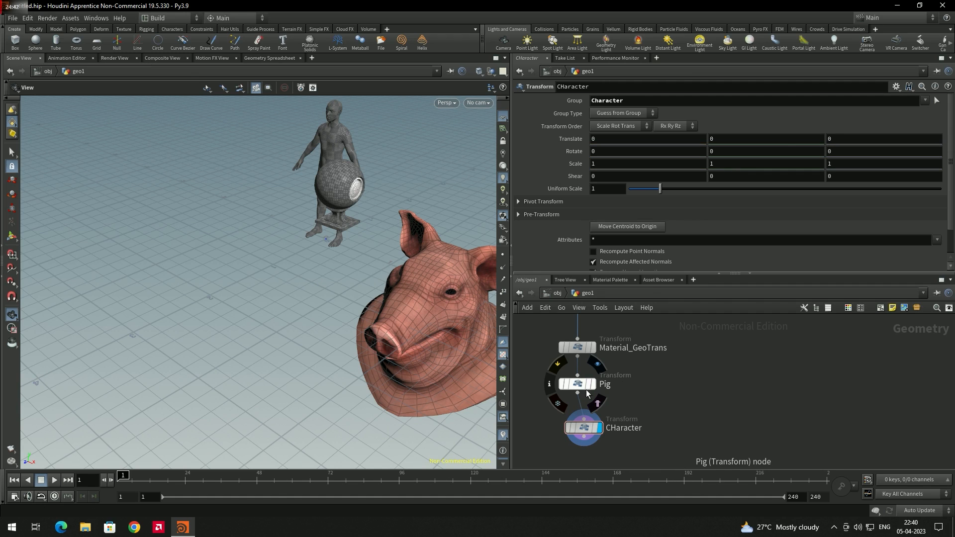
pyautogui.click(579, 384)
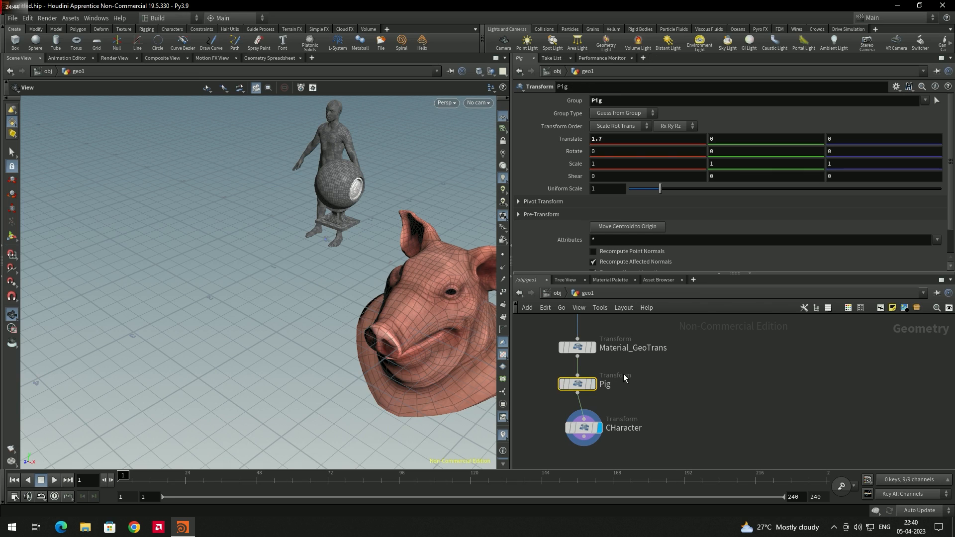
pyautogui.moveTo(721, 151); pyautogui.dragTo(740, 148, button='middle')
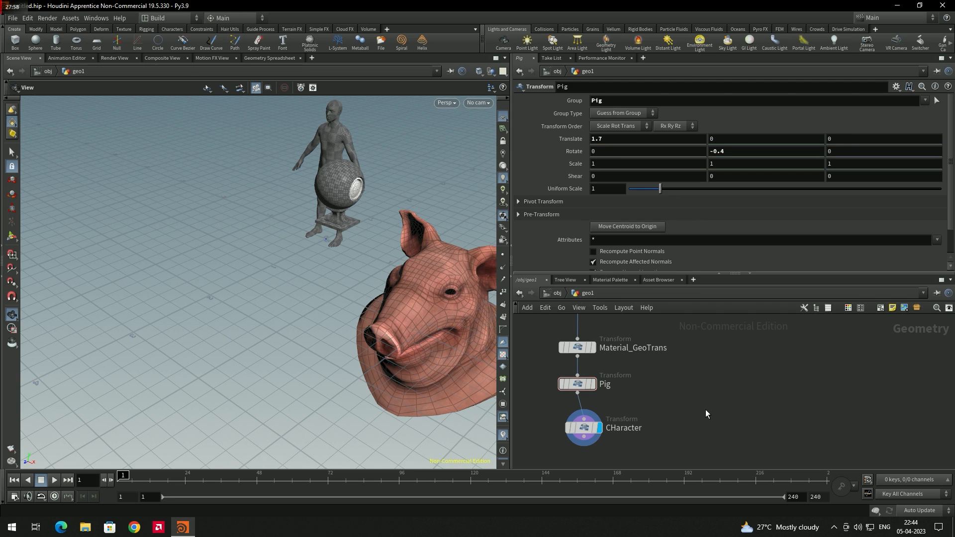
# Step: Add a new Test Geometry: Pig Head node in an empty area of the network and display it
pyautogui.moveTo(849, 345); pyautogui.dragTo(695, 382, button='middle')
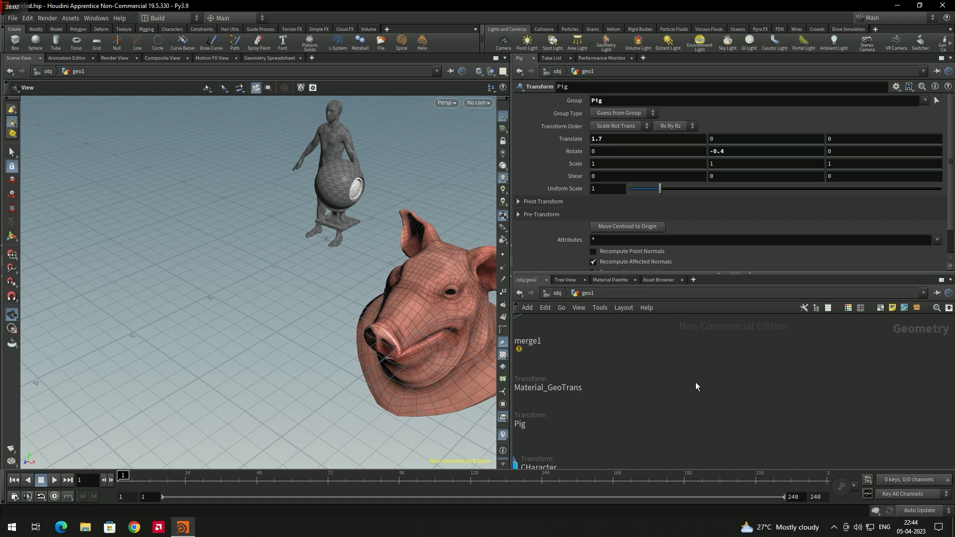
pyautogui.press('Tab')
pyautogui.write('tes')
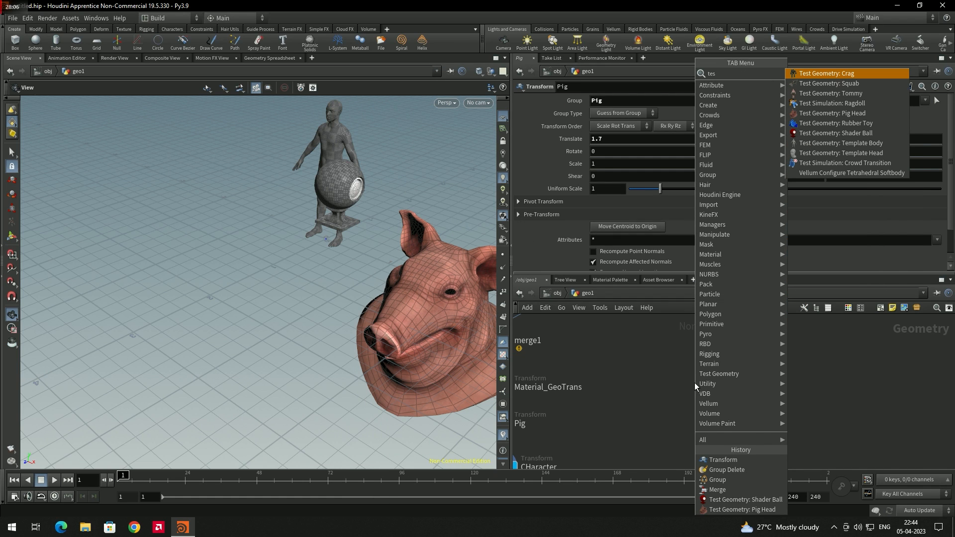
pyautogui.click(840, 113)
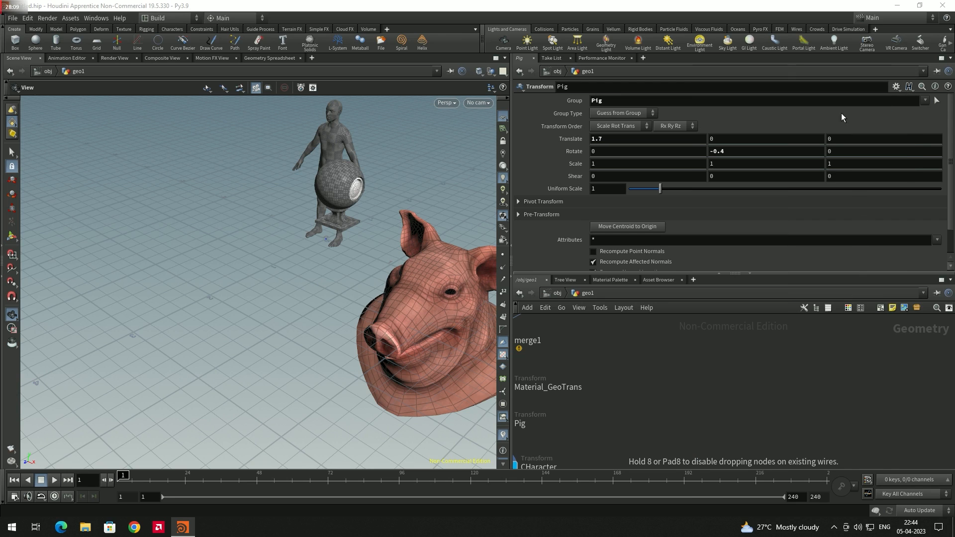
pyautogui.click(729, 359)
pyautogui.moveTo(731, 348); pyautogui.dragTo(703, 357, button='middle')
pyautogui.moveTo(663, 371); pyautogui.dragTo(676, 371)
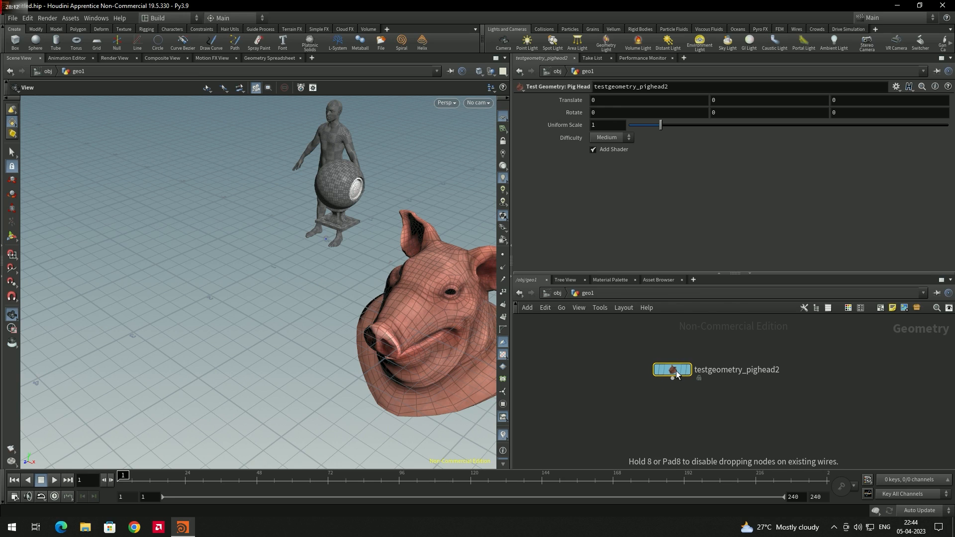
pyautogui.click(692, 371)
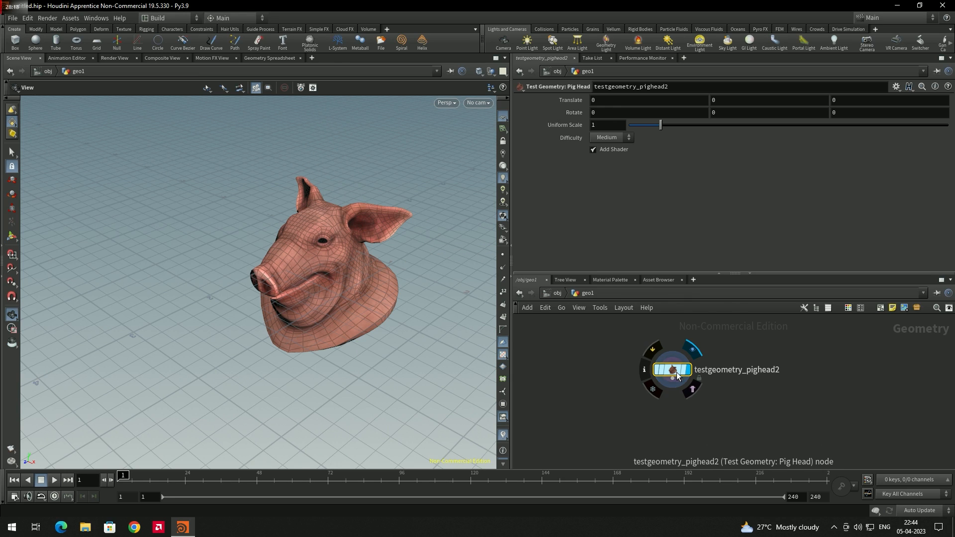
# Step: Add a Group node below the new pig head, connect the pig head to its first input, and display it
pyautogui.press('Tab')
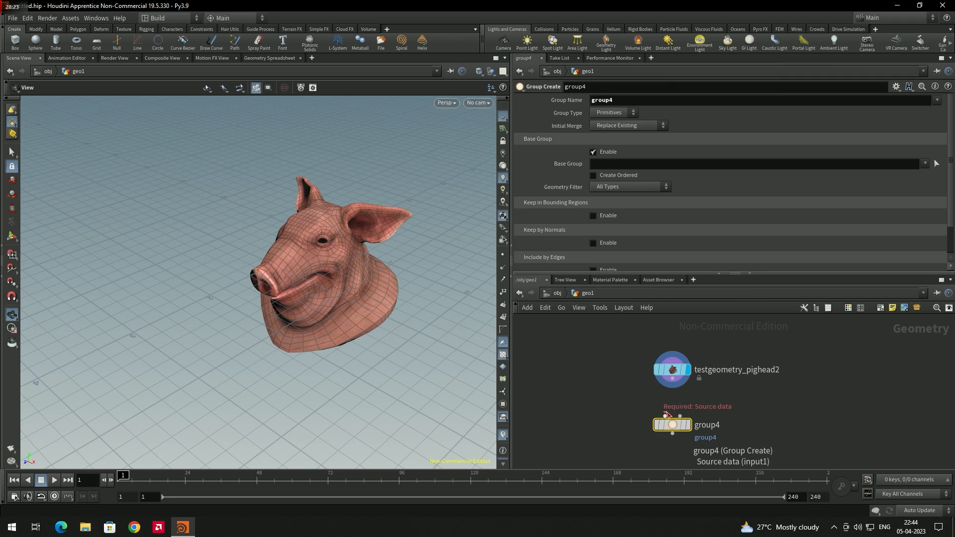
pyautogui.click(672, 380)
pyautogui.click(665, 415)
pyautogui.click(688, 424)
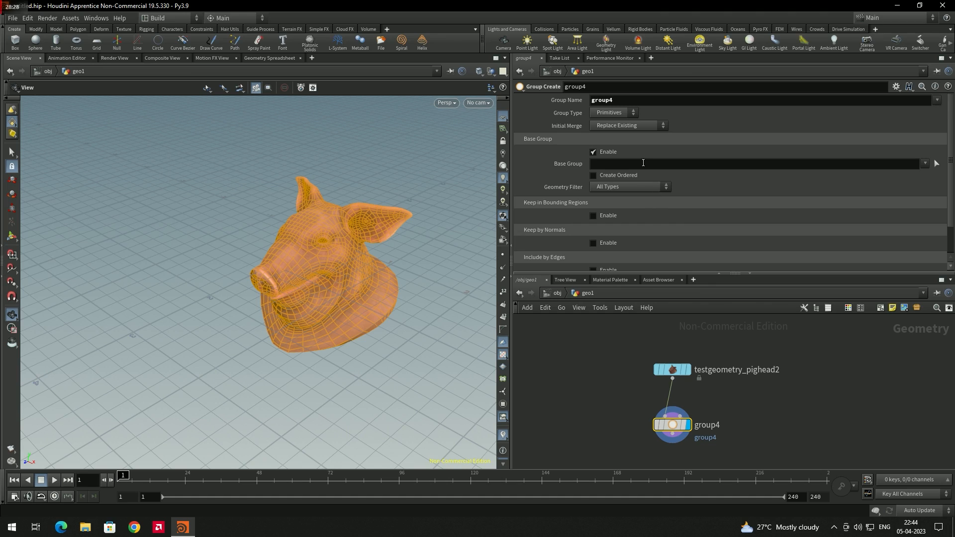
# Step: Switch the Group node's group type to Points, Edges and finally Vertices to compare them on the pig head
pyautogui.click(609, 113)
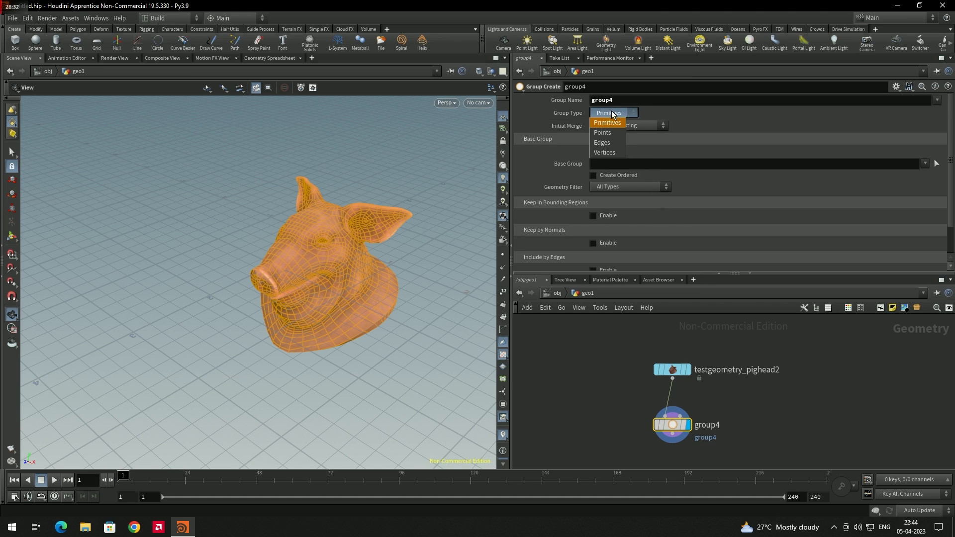
pyautogui.click(607, 132)
pyautogui.click(608, 114)
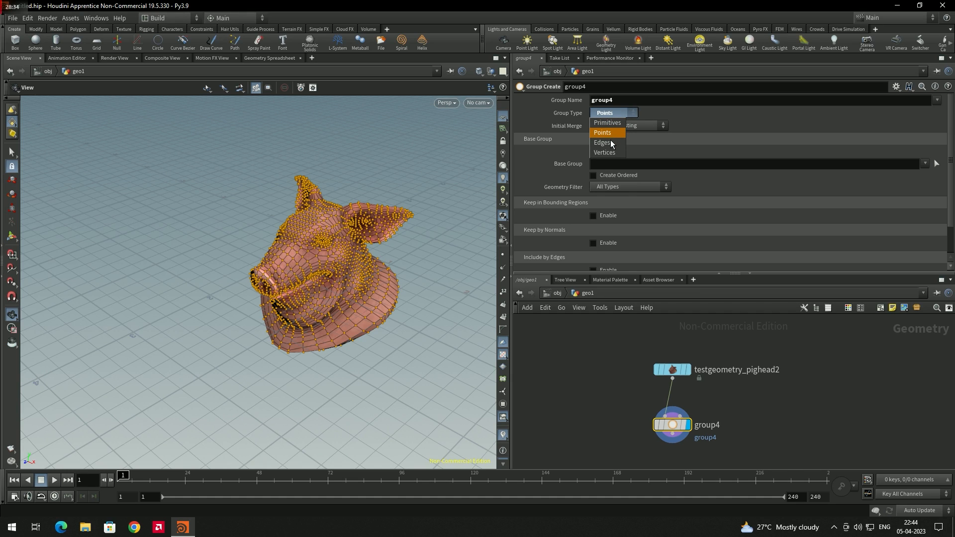
pyautogui.click(611, 143)
pyautogui.click(610, 113)
pyautogui.click(613, 152)
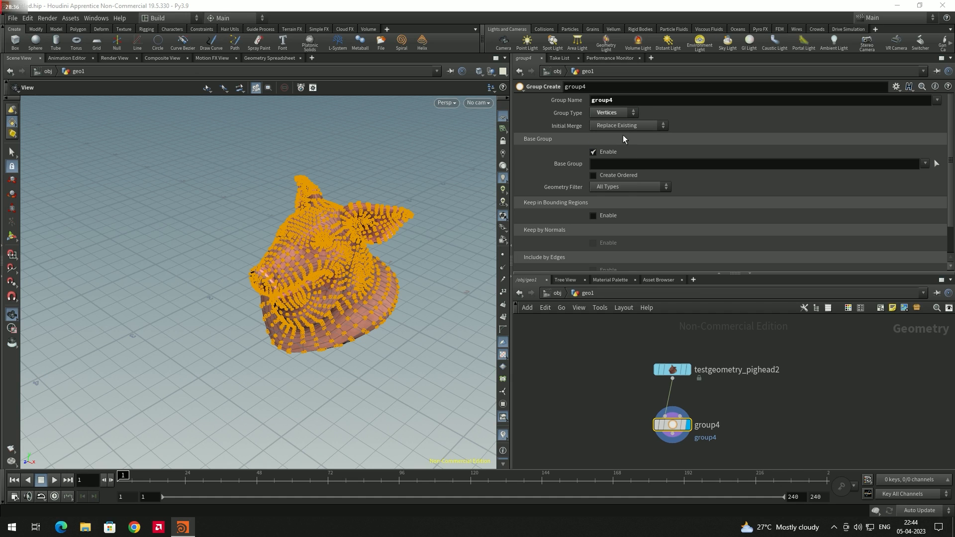
# Step: Set the Group node's group type back to Primitives, keeping the base group option enabled
pyautogui.click(610, 113)
pyautogui.click(611, 124)
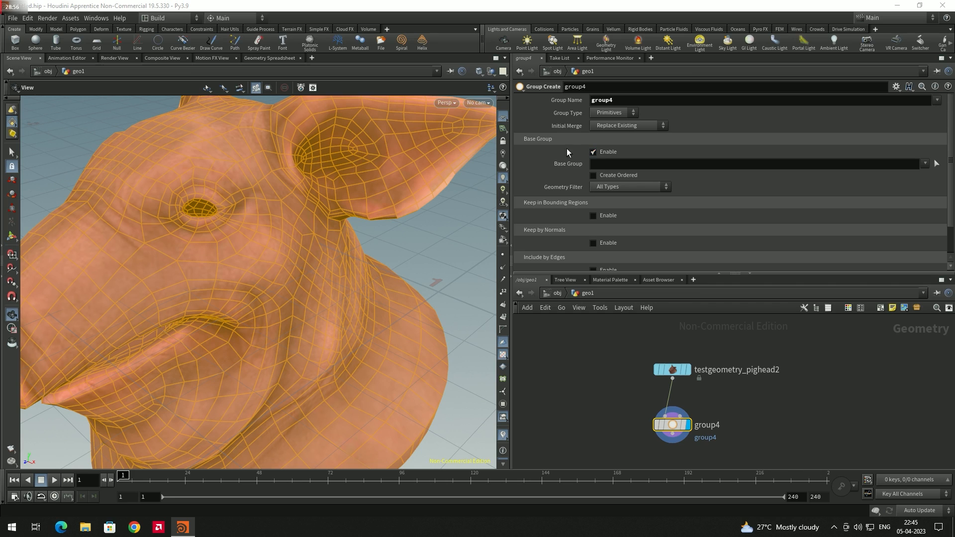
pyautogui.click(593, 152)
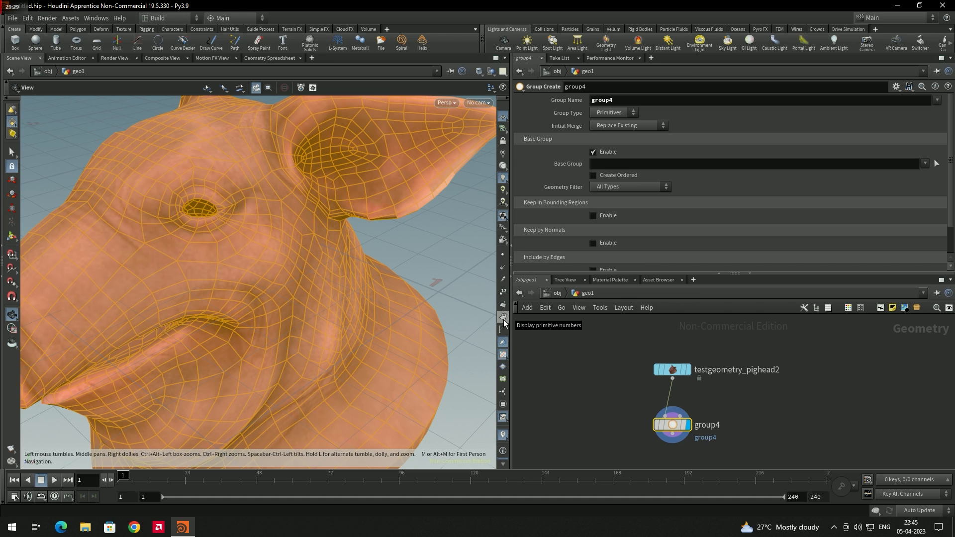
# Step: Display the primitive numbers on the pig head and examine them closely on the cheek
pyautogui.click(504, 320)
pyautogui.moveTo(401, 341); pyautogui.dragTo(311, 249, button='right')
pyautogui.moveTo(260, 214); pyautogui.dragTo(298, 254, button='middle')
pyautogui.scroll(5, 298, 254)
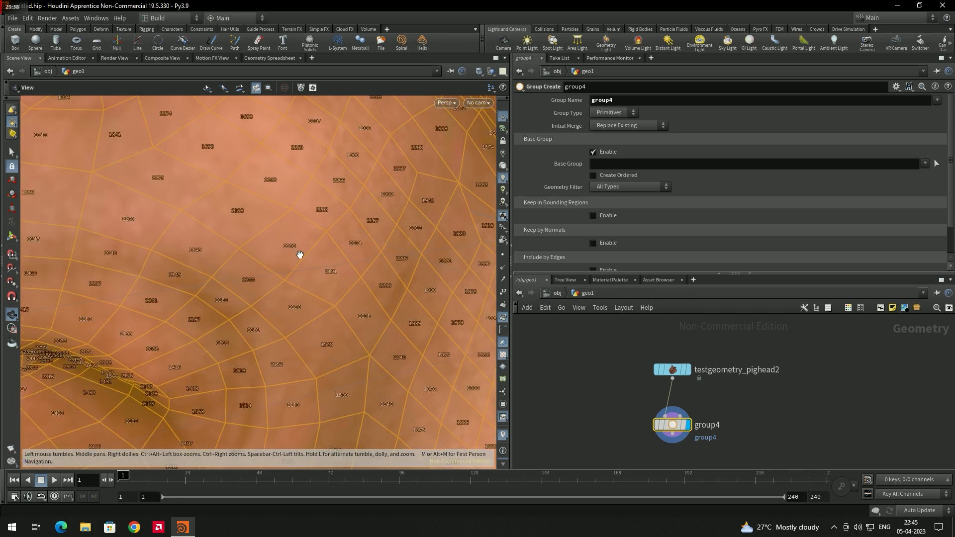
pyautogui.scroll(-2, 293, 253)
pyautogui.scroll(-2, 299, 256)
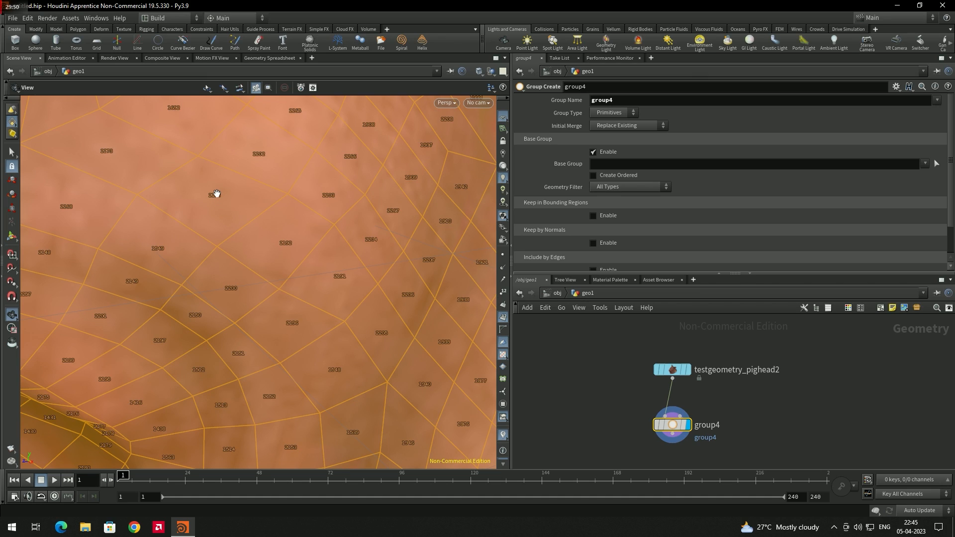
# Step: Set the Group node's base group to primitive 2193
pyautogui.click(606, 166)
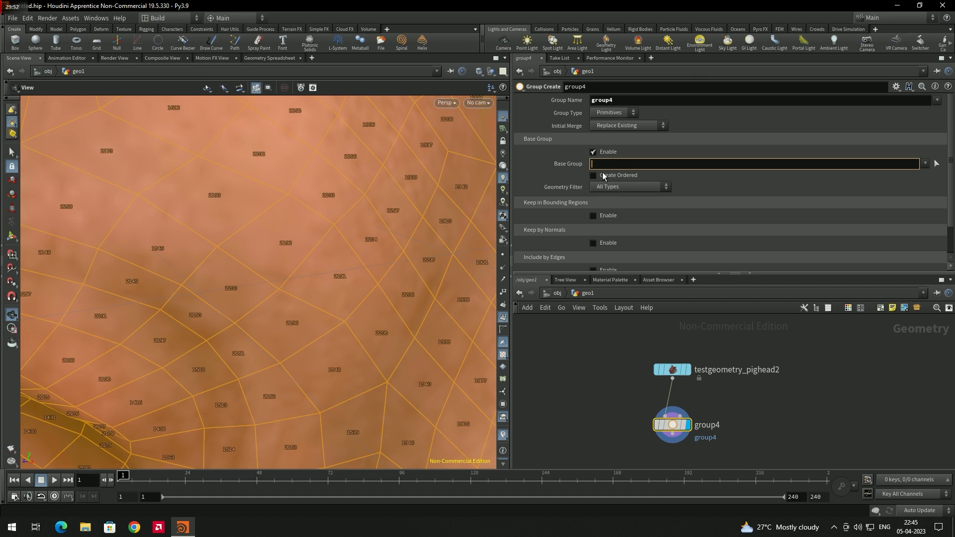
pyautogui.write('2')
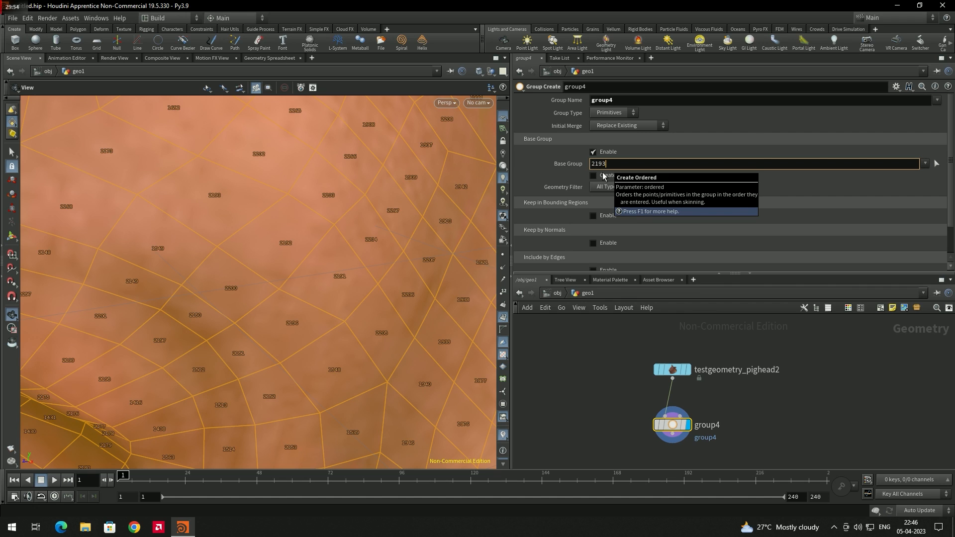
pyautogui.write('193')
pyautogui.press('Return')
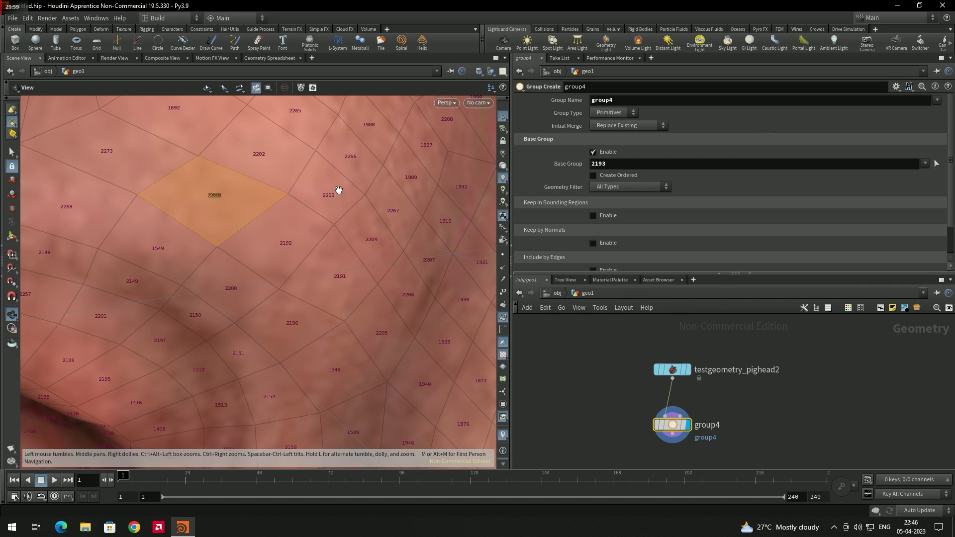
pyautogui.scroll(-5, 335, 188)
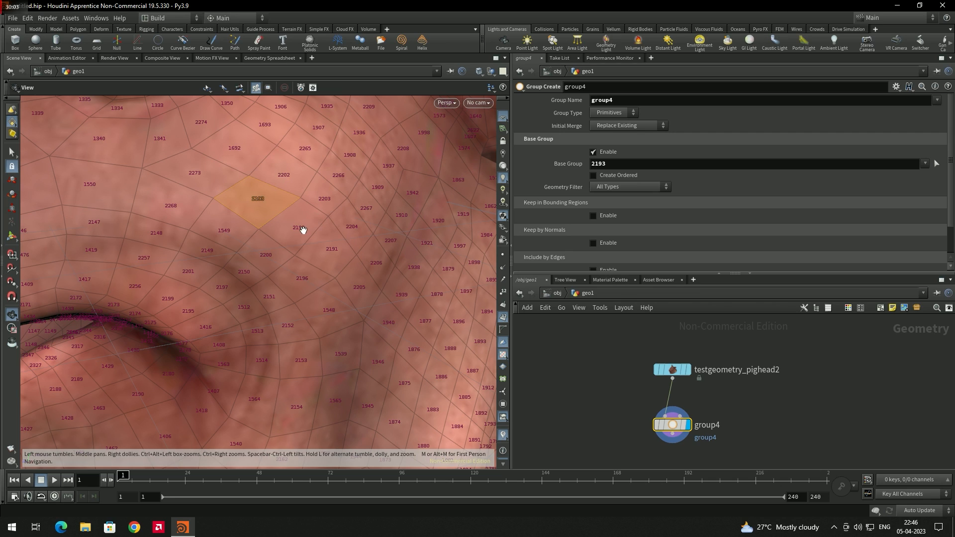
pyautogui.scroll(3, 327, 251)
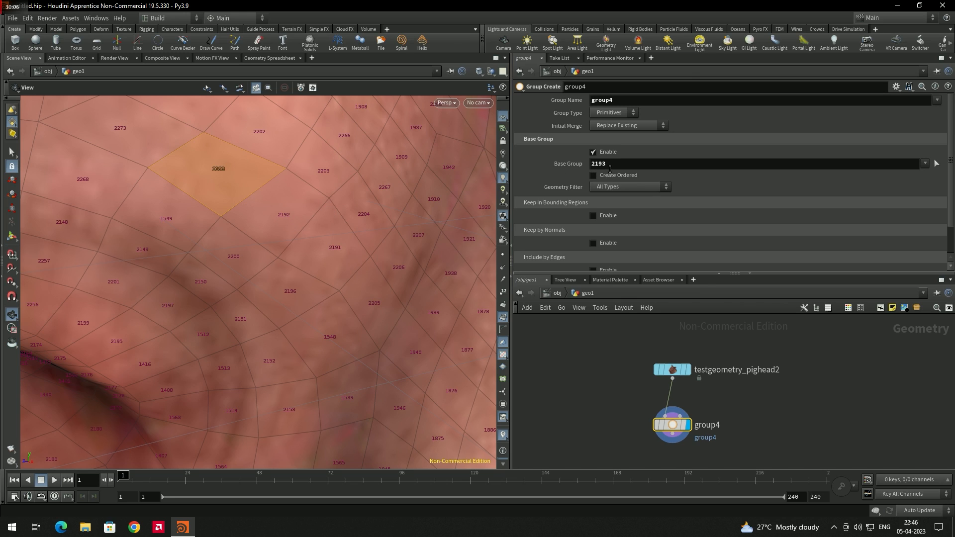
# Step: Add primitive 2192 to the base group alongside 2193
pyautogui.click(633, 162)
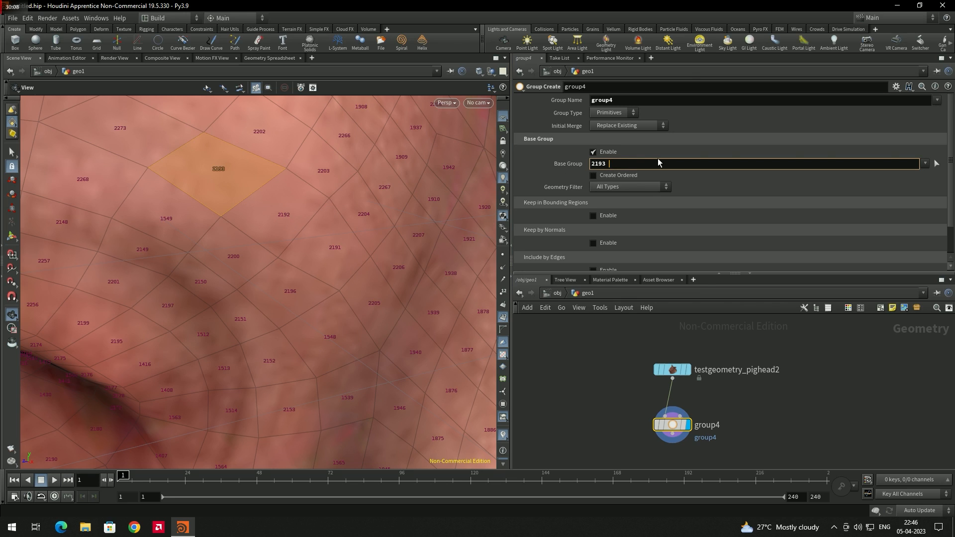
pyautogui.write('2192')
pyautogui.press('Return')
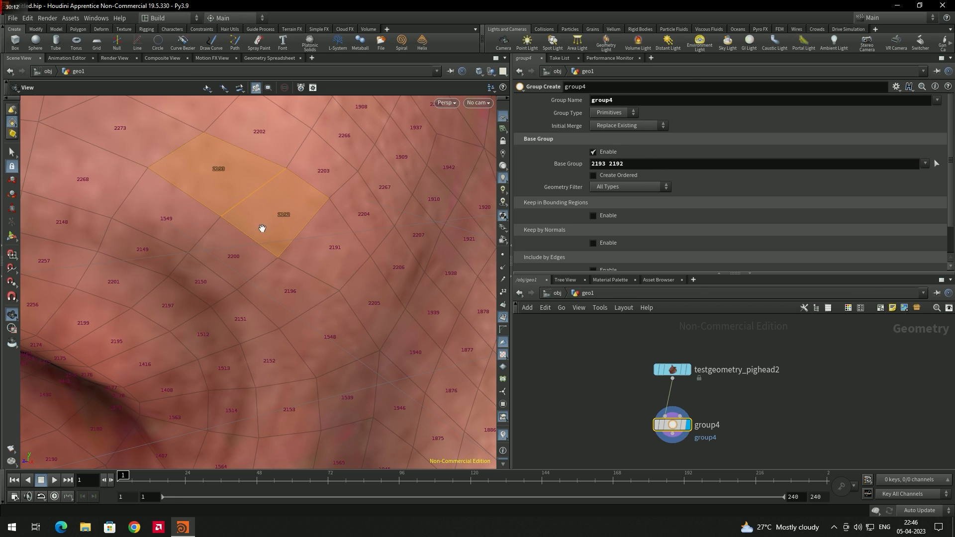
pyautogui.scroll(-6, 311, 256)
pyautogui.scroll(-2, 300, 252)
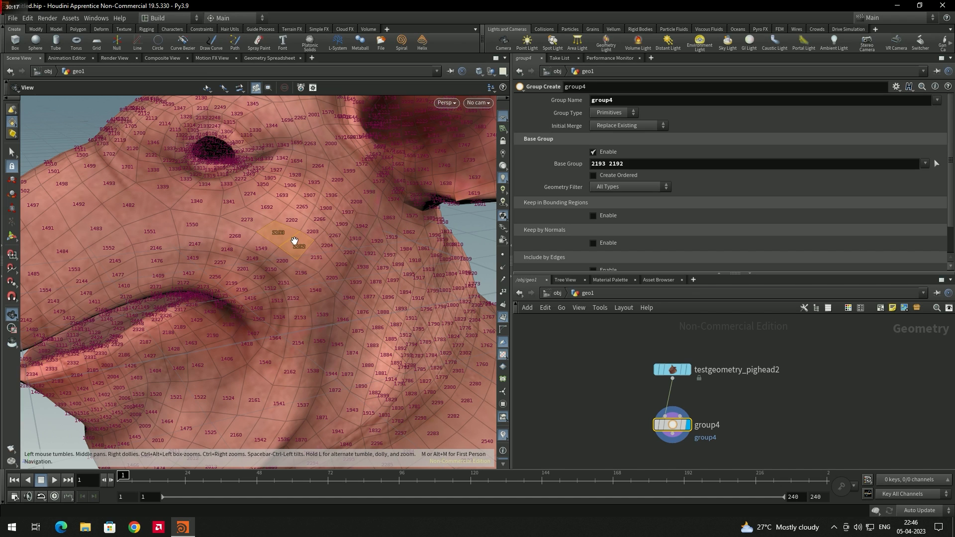
pyautogui.scroll(-2, 299, 242)
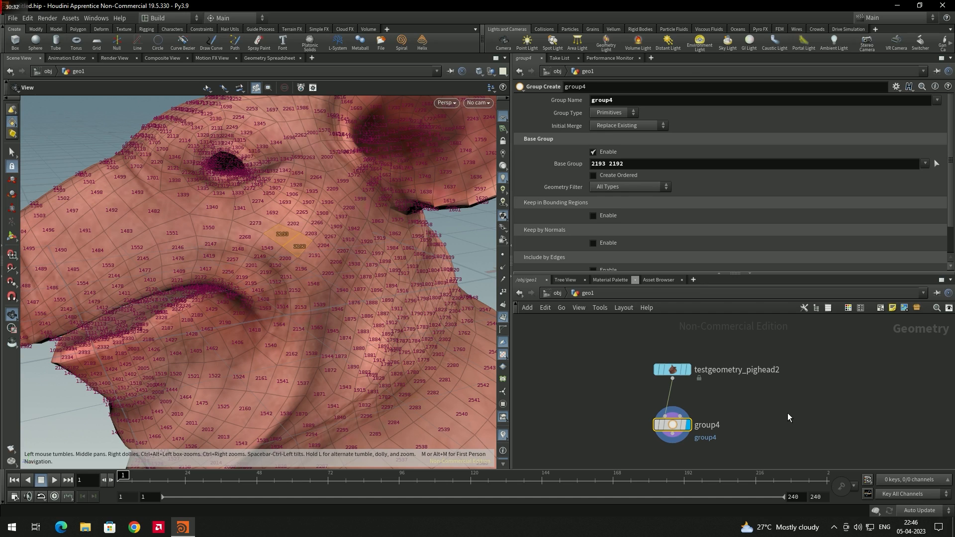
pyautogui.moveTo(676, 425)
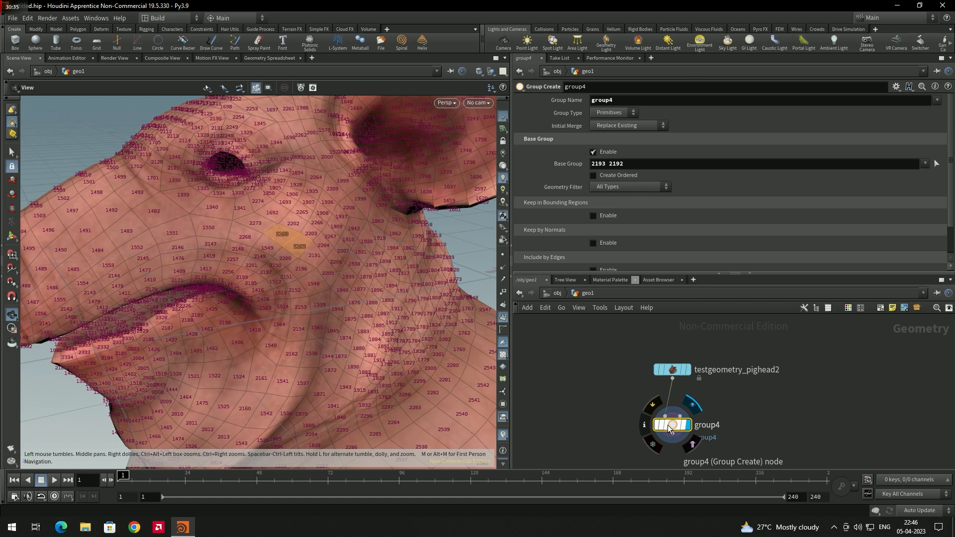
pyautogui.moveTo(681, 430); pyautogui.dragTo(682, 424)
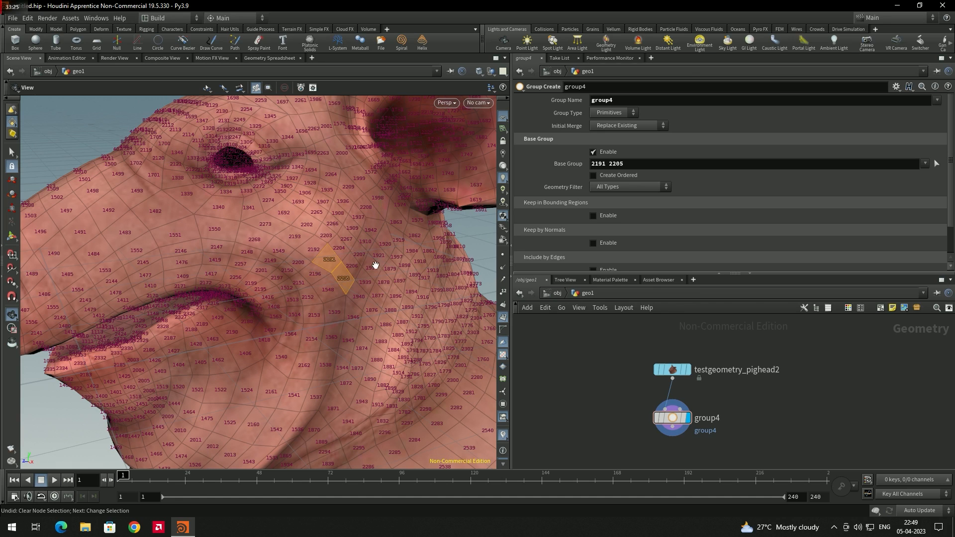
# Step: Replace the base group by picking a patch of faces on the pig's cheek below the eye in the viewport
pyautogui.click(635, 165)
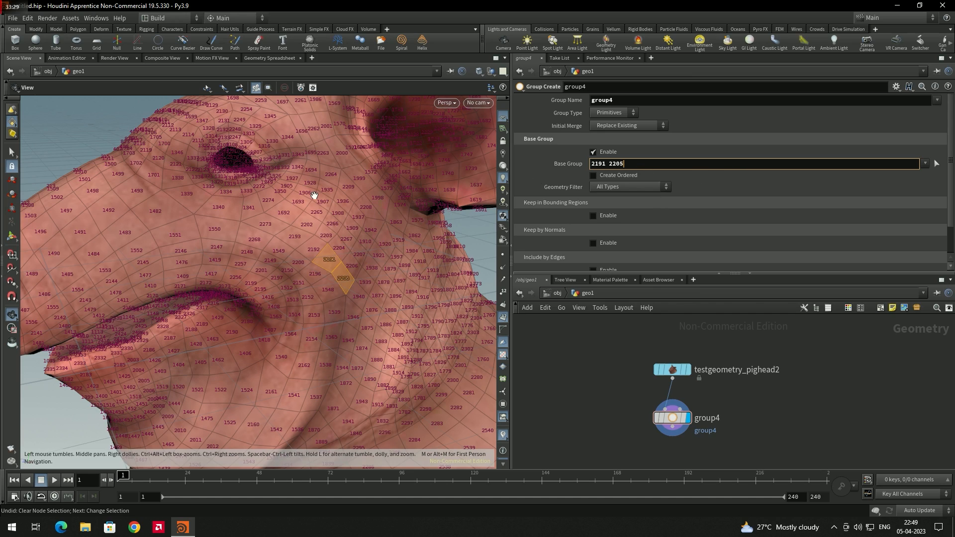
pyautogui.click(937, 165)
pyautogui.moveTo(300, 200); pyautogui.dragTo(384, 288)
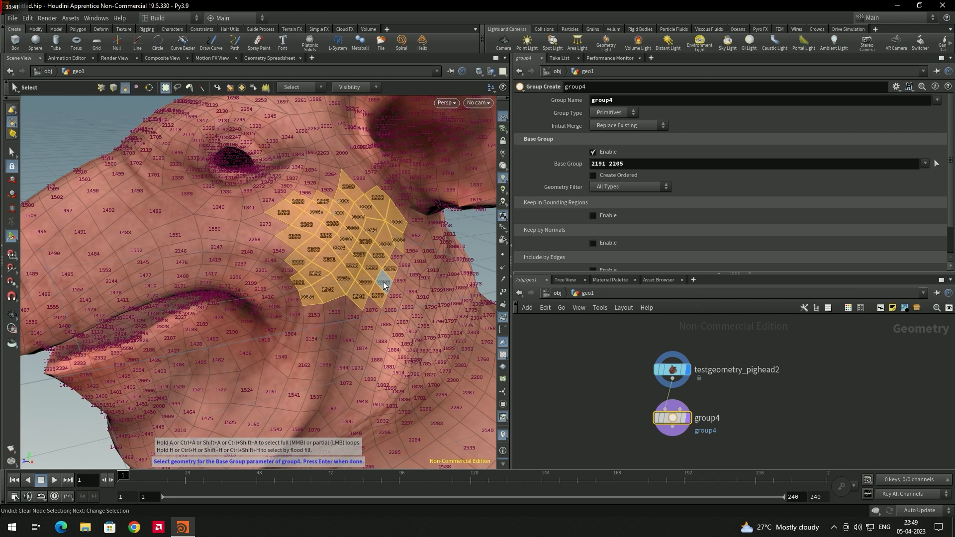
pyautogui.press('Return')
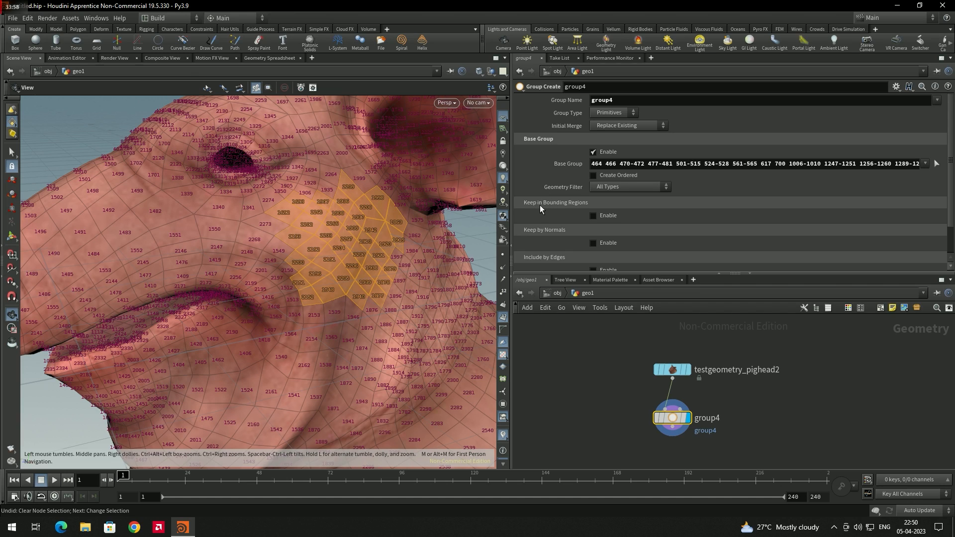
# Step: Enable Keep in Bounding Regions with a Bounding Box and disable the base group
pyautogui.click(592, 215)
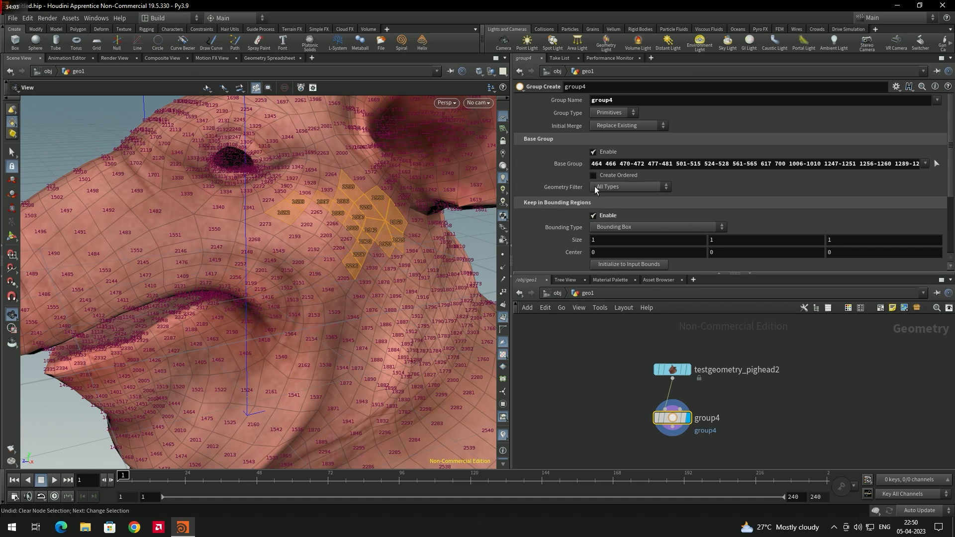
pyautogui.click(594, 153)
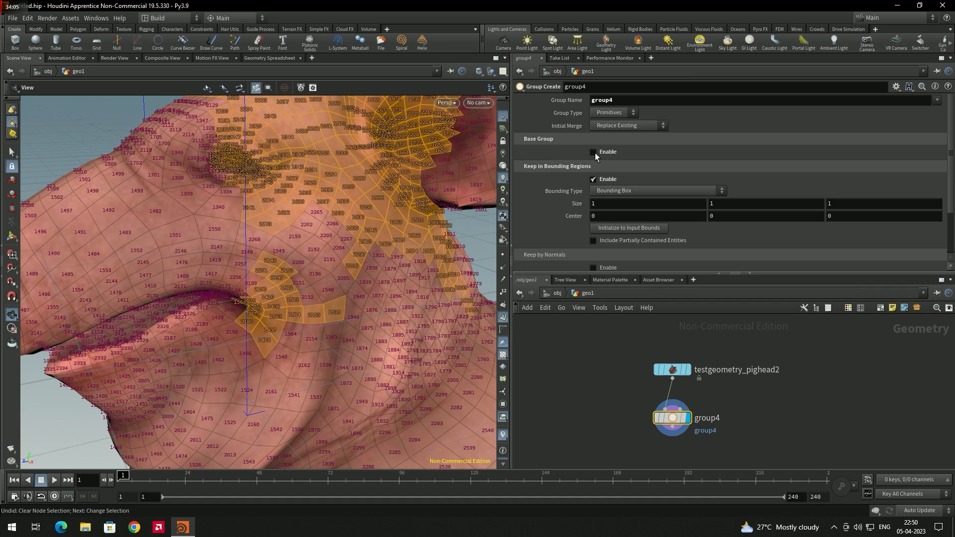
pyautogui.moveTo(401, 255); pyautogui.dragTo(353, 204)
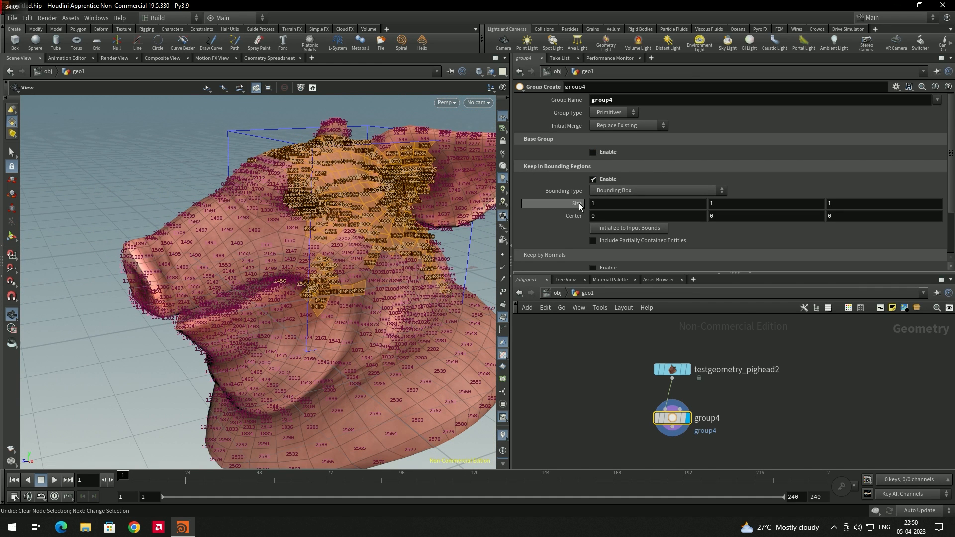
# Step: Set the bounding box size to 1.1 and its center to 0.1 on all three axes
pyautogui.moveTo(580, 207)
pyautogui.mouseDown(button='middle')
pyautogui.moveTo(625, 216)
pyautogui.moveTo(589, 219)
pyautogui.mouseUp(button='middle')
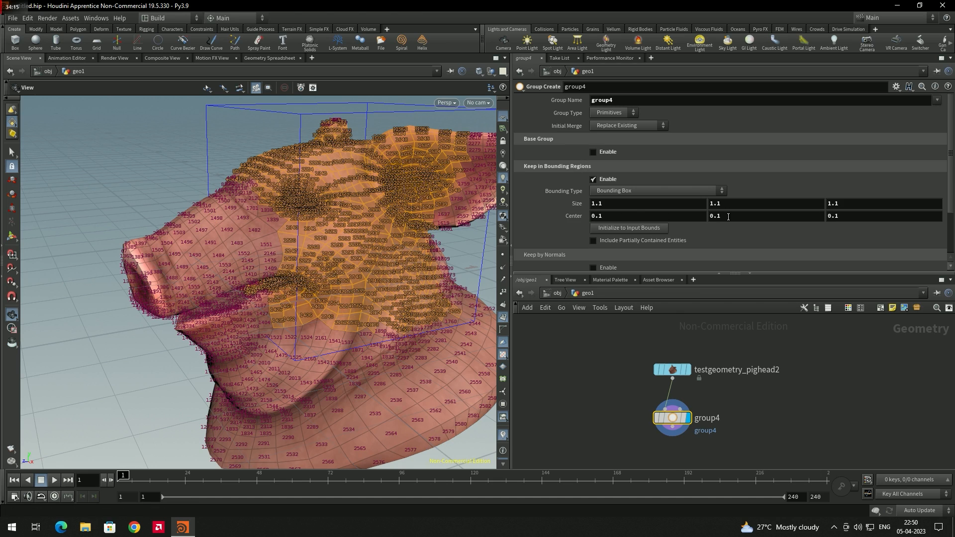
pyautogui.middleClick(722, 217)
pyautogui.moveTo(722, 216)
pyautogui.mouseDown(button='middle')
pyautogui.moveTo(741, 220)
pyautogui.moveTo(712, 231)
pyautogui.mouseUp(button='middle')
pyautogui.moveTo(383, 199); pyautogui.dragTo(274, 155)
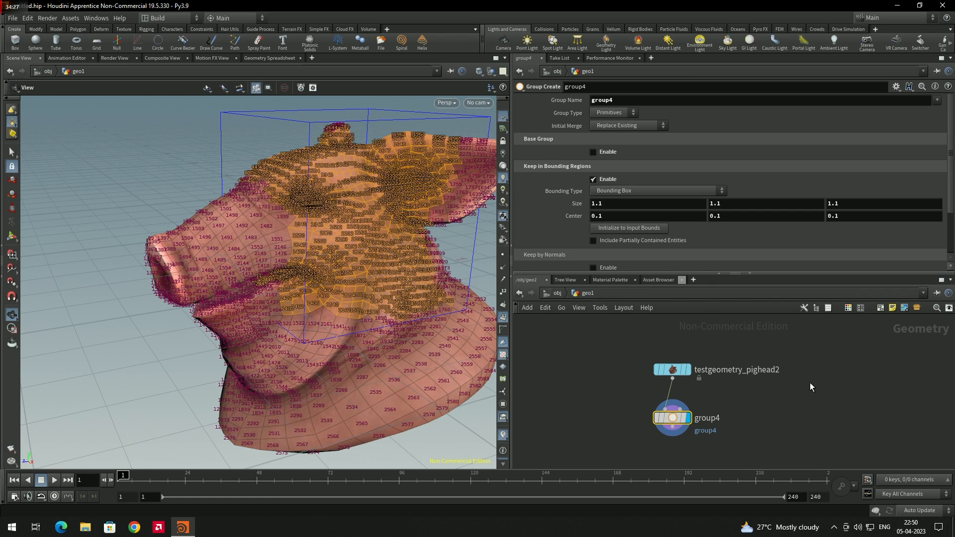
# Step: Compare the ungrouped pig head with the bounding box group by displaying the pig head node and the Group node in turn
pyautogui.click(690, 372)
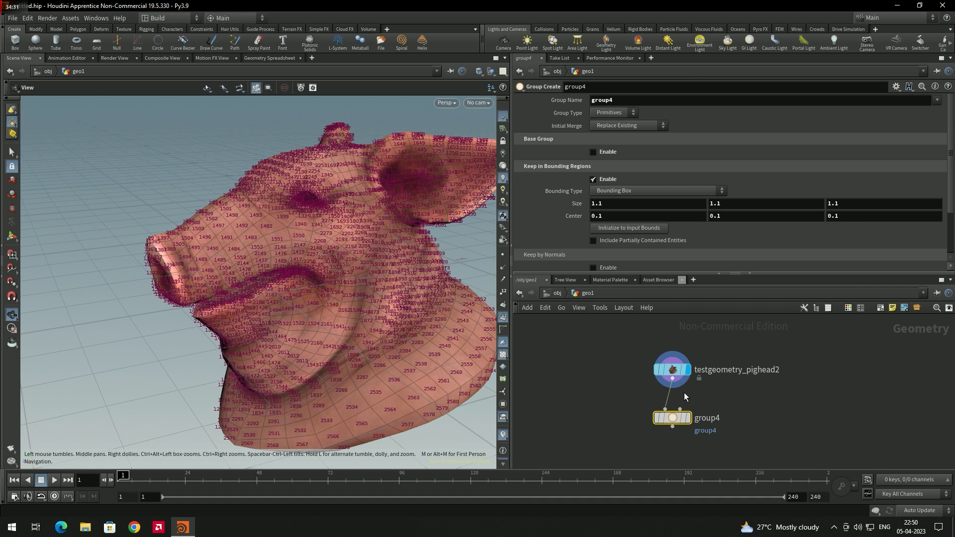
pyautogui.click(688, 420)
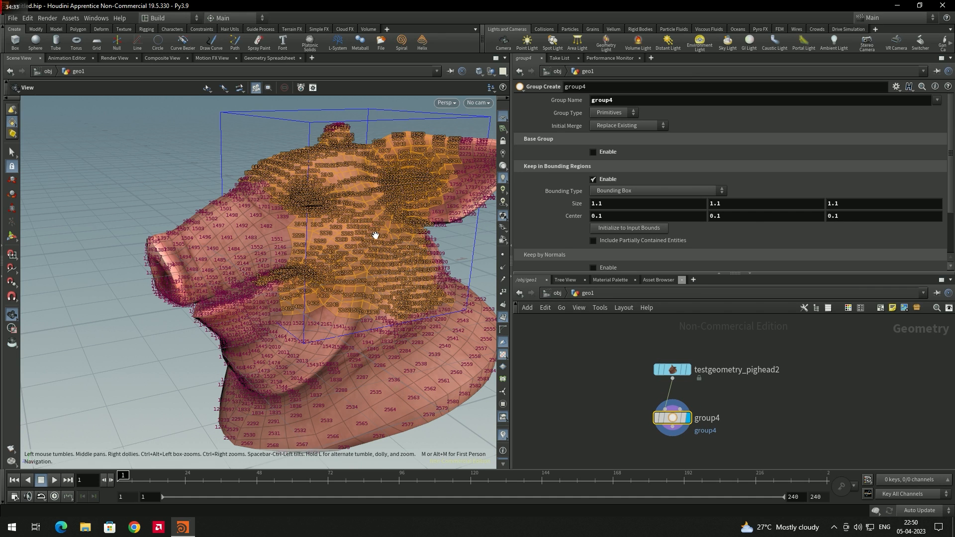
pyautogui.moveTo(330, 218); pyautogui.dragTo(350, 263)
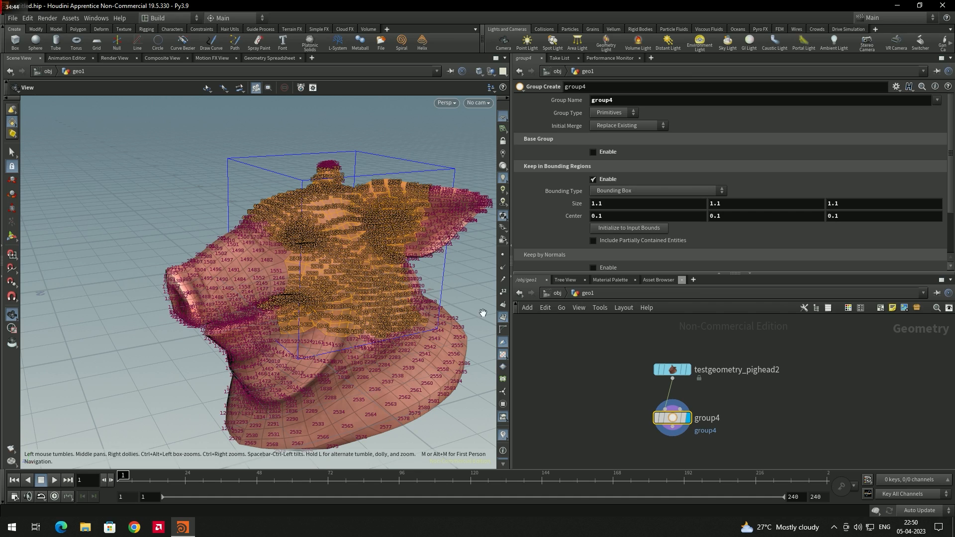
pyautogui.moveTo(647, 406)
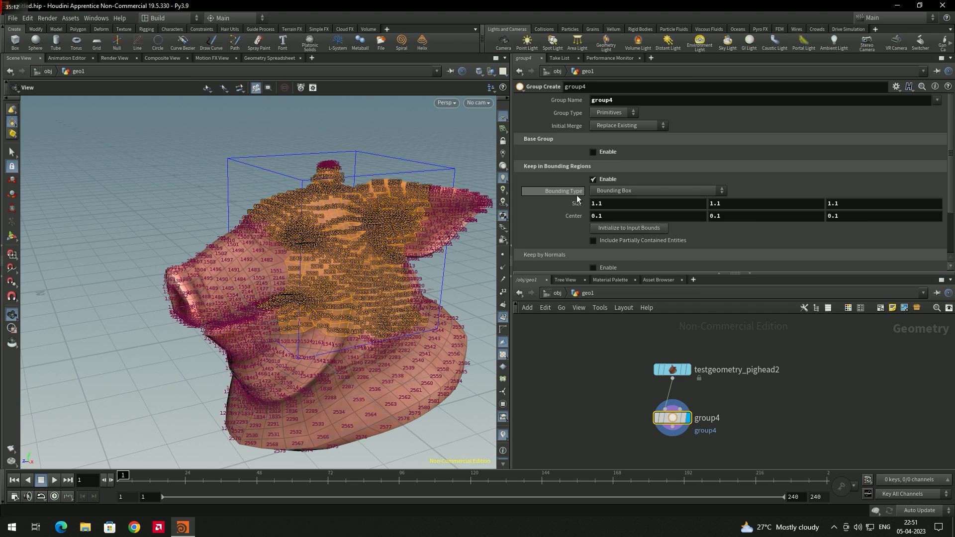
# Step: Switch the bounding type of the Group node to Bounding Sphere
pyautogui.click(613, 191)
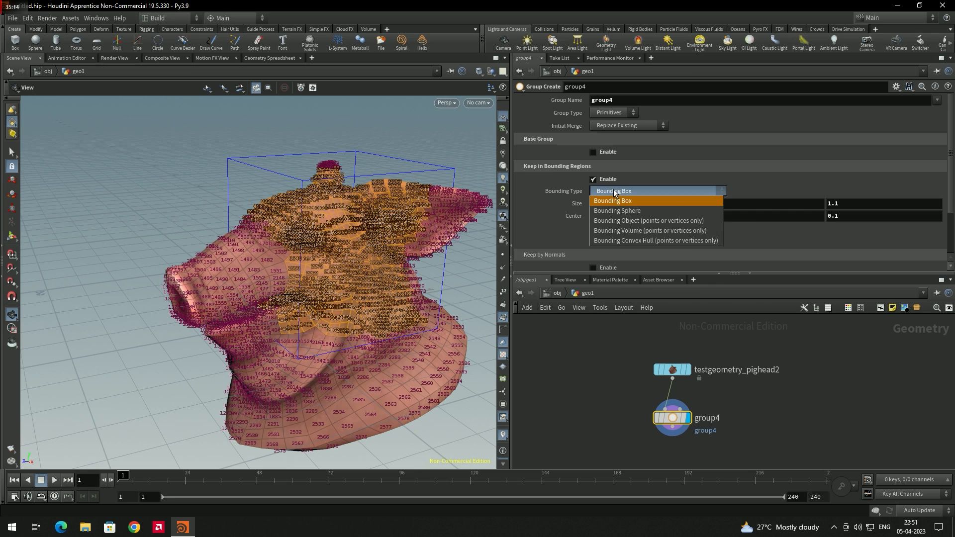
pyautogui.click(631, 210)
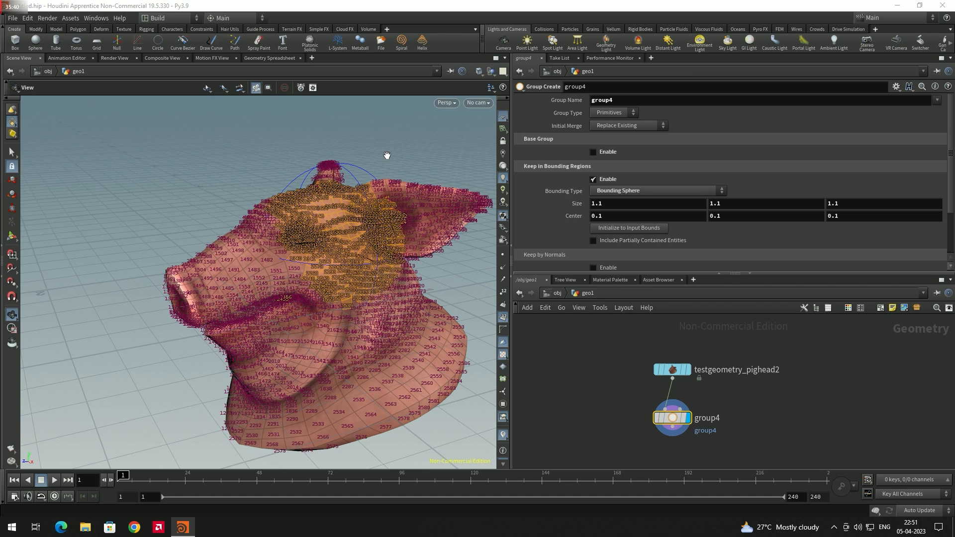
pyautogui.moveTo(723, 203)
pyautogui.mouseDown(button='middle')
pyautogui.moveTo(769, 202)
pyautogui.moveTo(741, 203)
pyautogui.mouseUp(button='middle')
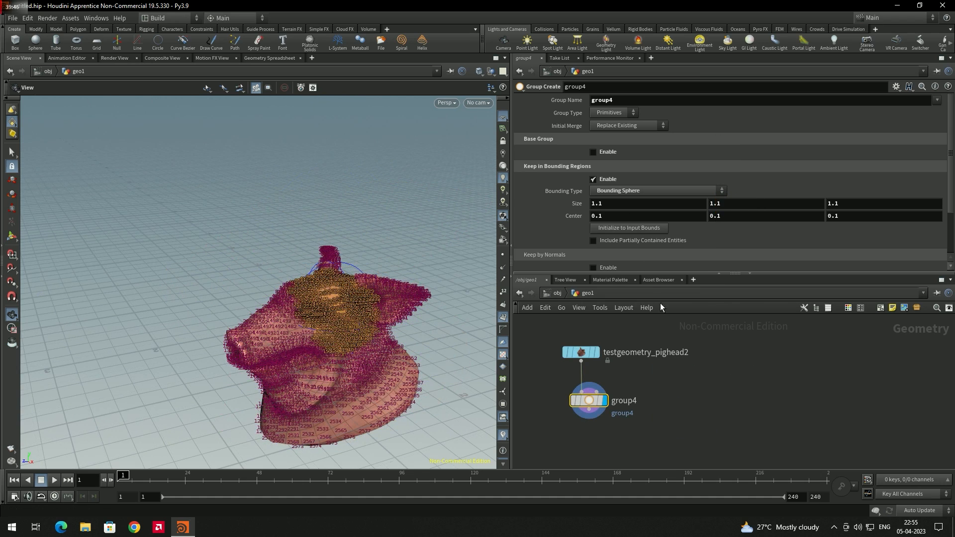
# Step: Switch the bounding type of the Group node to Bounding Object and set its group type to Points
pyautogui.click(648, 191)
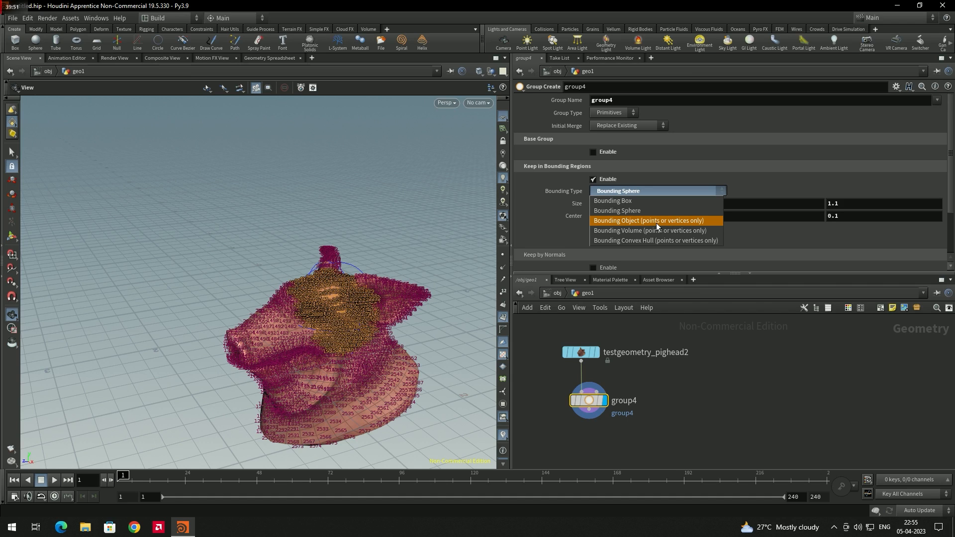
pyautogui.click(655, 221)
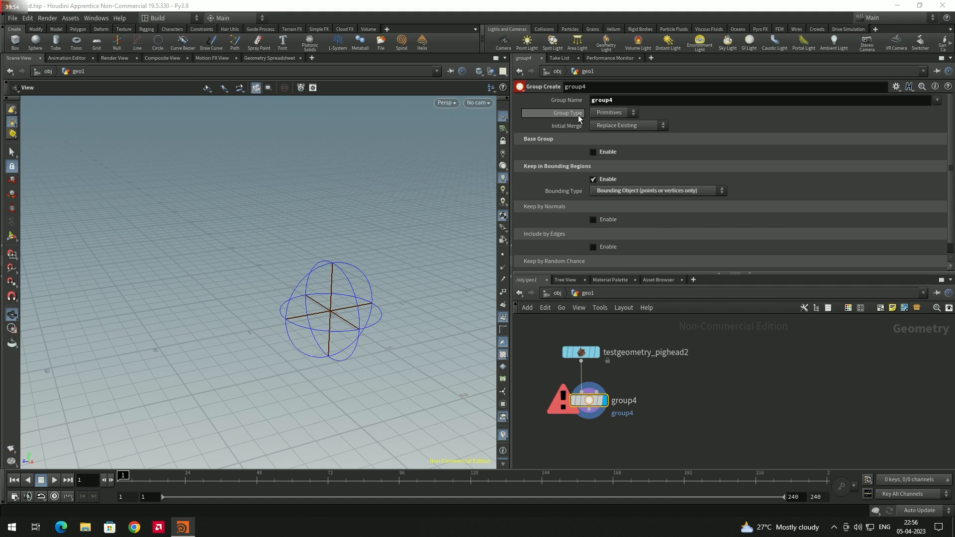
pyautogui.click(613, 113)
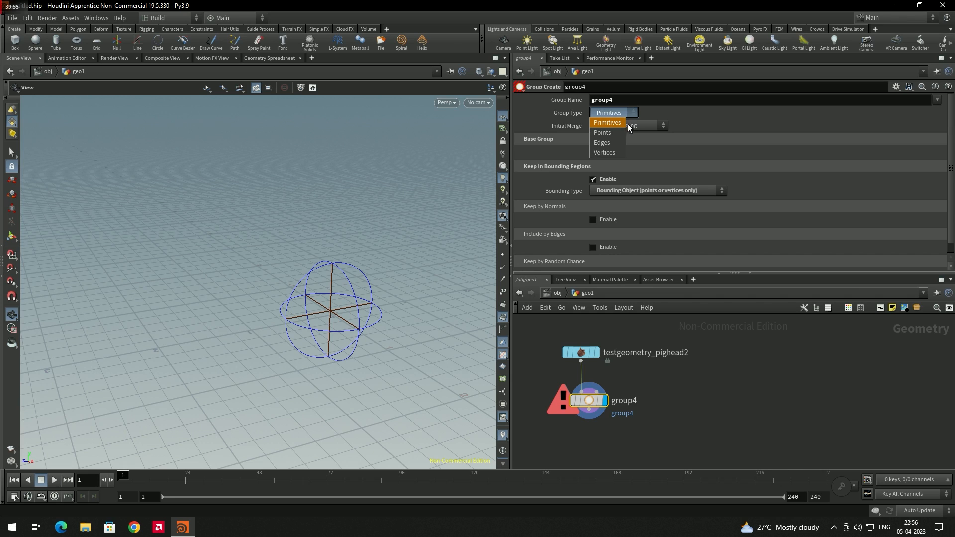
pyautogui.click(603, 130)
pyautogui.moveTo(596, 403)
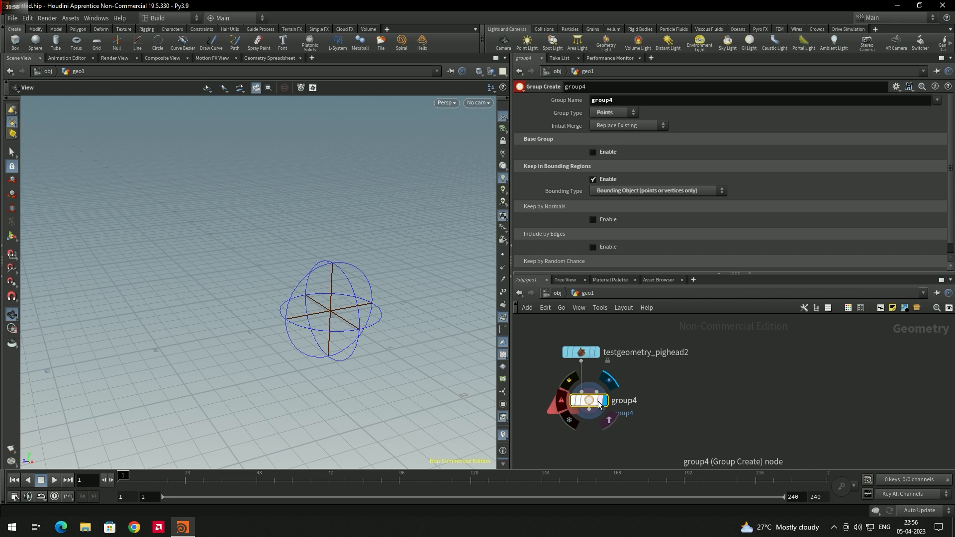
# Step: Return the bounding type of the Points group to Bounding Sphere
pyautogui.click(627, 191)
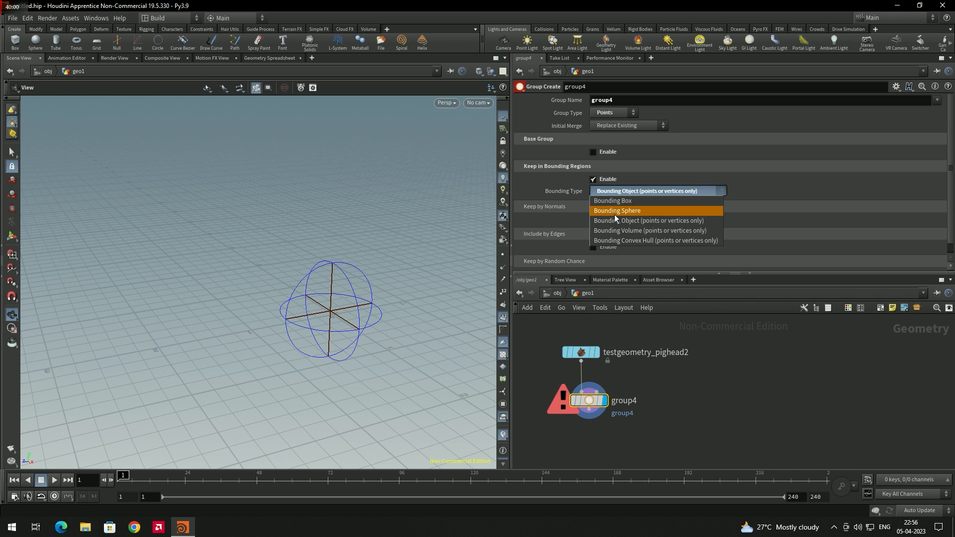
pyautogui.click(614, 214)
pyautogui.click(622, 193)
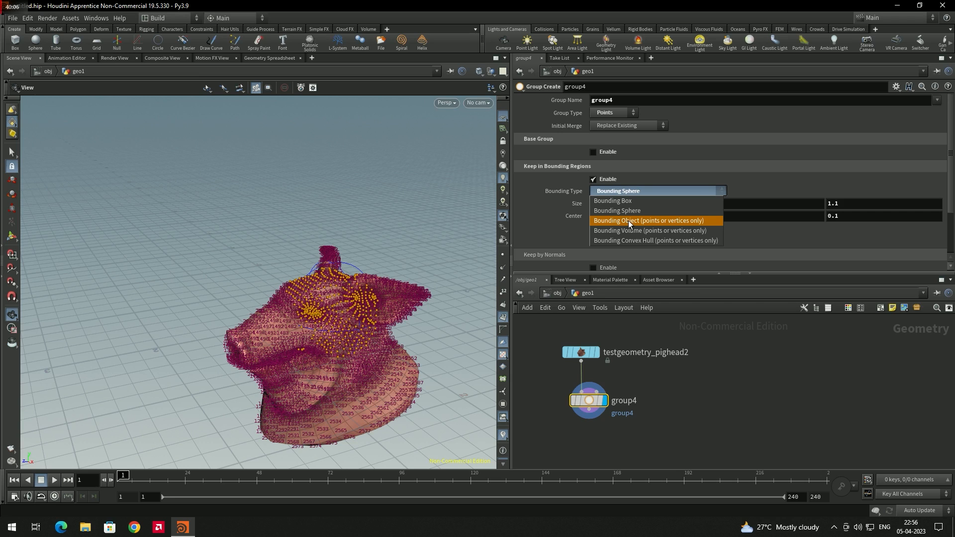
# Step: Add a Test Geometry: Shader Ball node to the network beside the pig head and Group nodes
pyautogui.click(753, 398)
pyautogui.press('Tab')
pyautogui.write('tes')
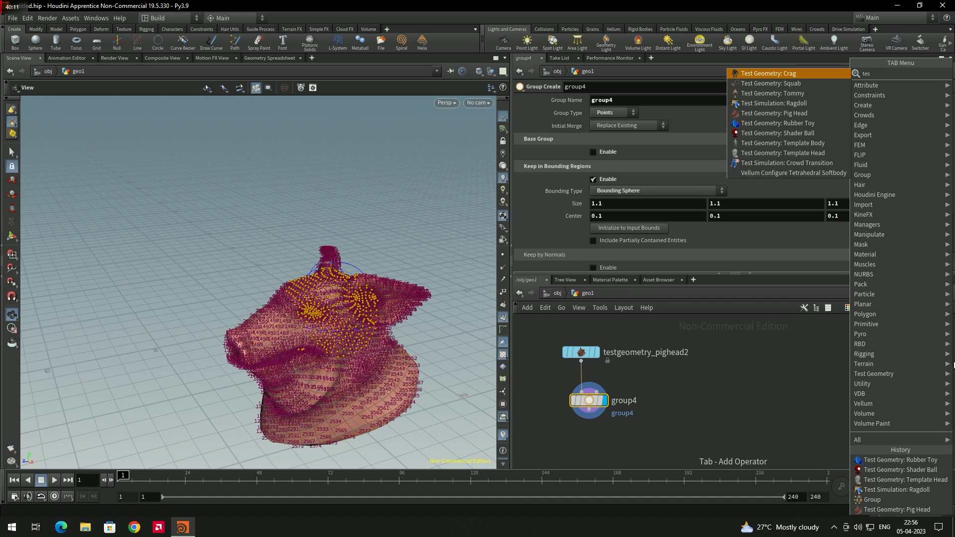
pyautogui.press('Down')
pyautogui.press('Down')
pyautogui.press('Down')
pyautogui.press('Down')
pyautogui.press('Down')
pyautogui.press('Down')
pyautogui.press('Return')
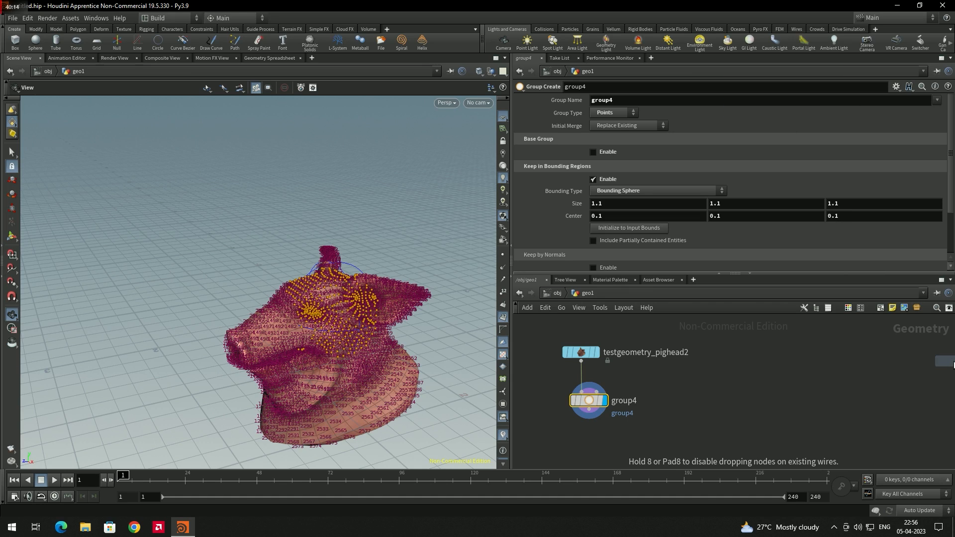
pyautogui.click(716, 378)
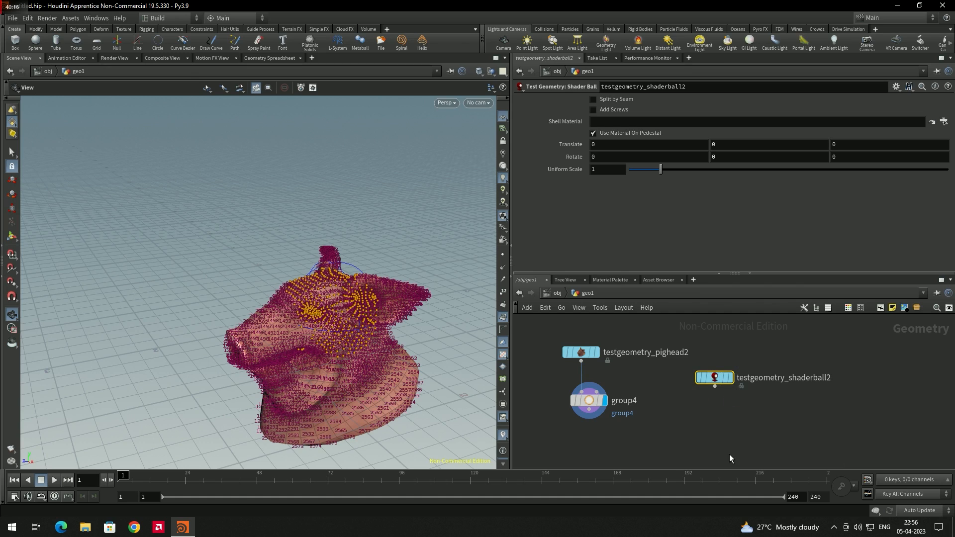
# Step: Connect the shader ball to the Group node's Bounding Object input and set the bounding type to Bounding Object
pyautogui.moveTo(594, 401)
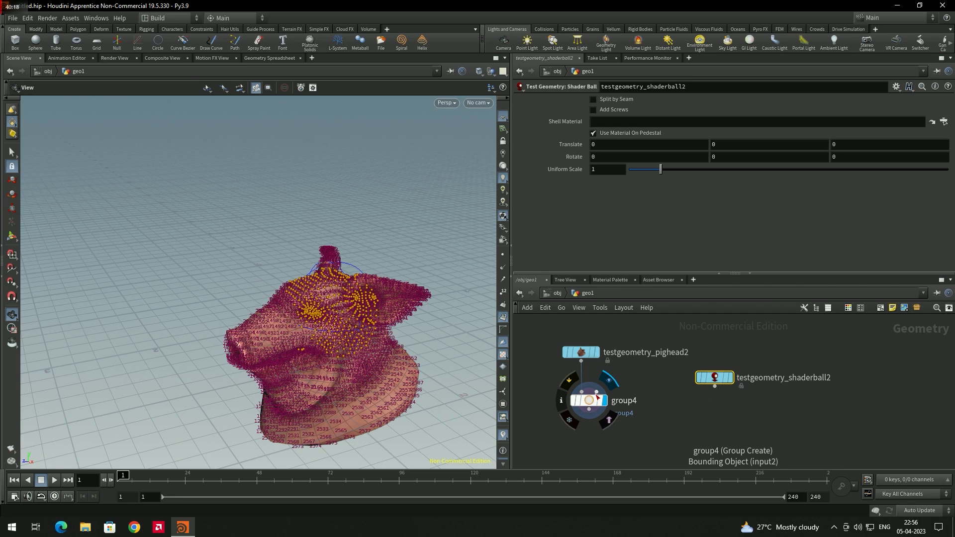
pyautogui.click(598, 394)
pyautogui.click(715, 386)
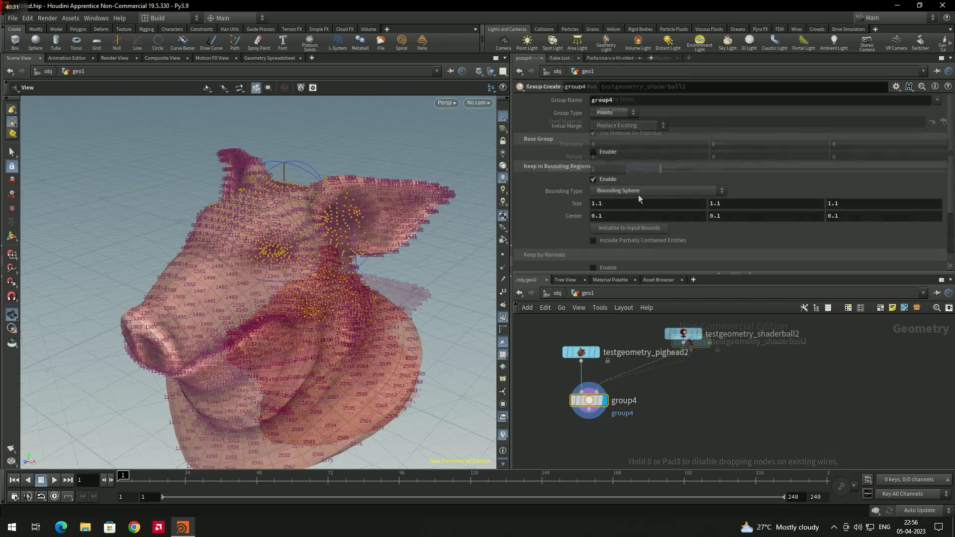
pyautogui.click(639, 195)
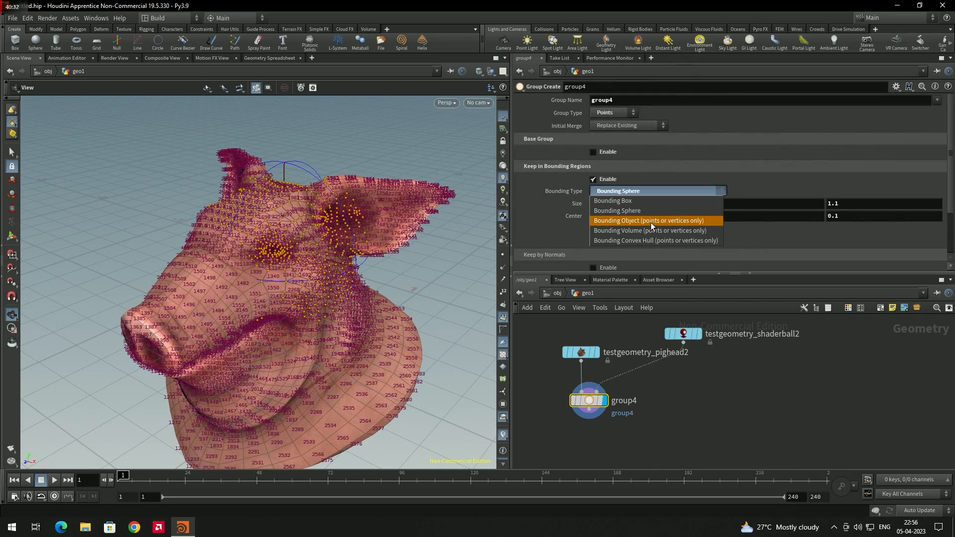
pyautogui.click(651, 222)
pyautogui.moveTo(359, 246); pyautogui.dragTo(371, 279, button='middle')
pyautogui.scroll(3, 326, 249)
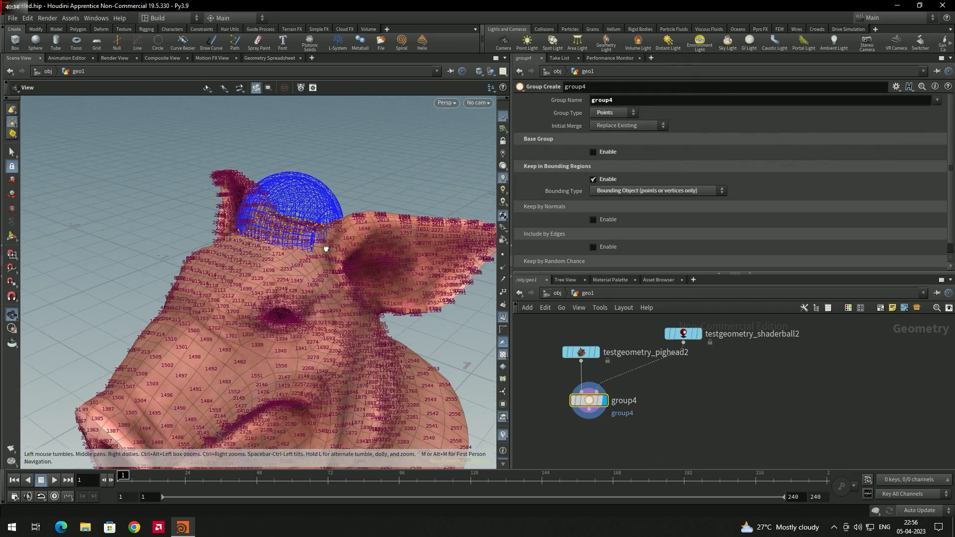
# Step: Set the shader ball's uniform scale to 1.78 and its Y translation to -0.3
pyautogui.click(698, 333)
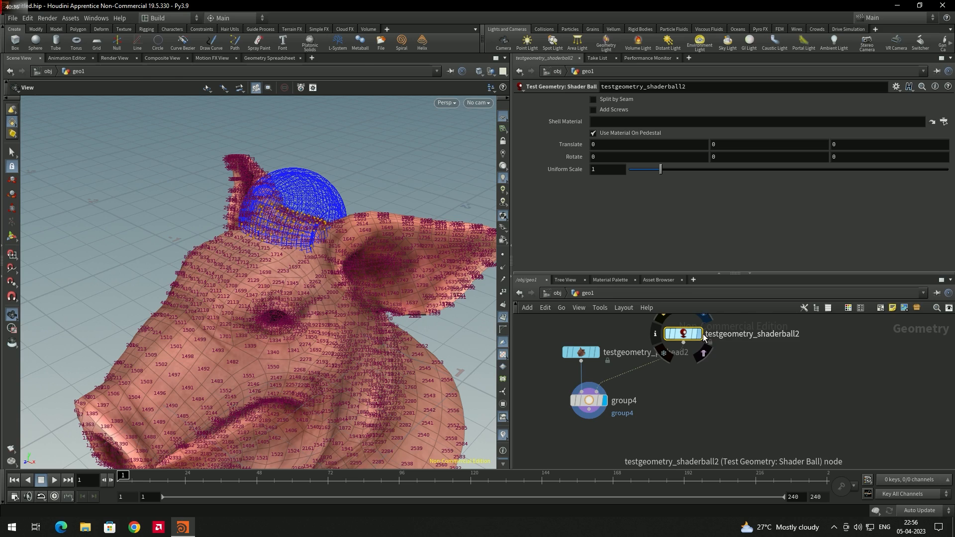
pyautogui.moveTo(661, 169); pyautogui.dragTo(685, 171)
pyautogui.scroll(-2, 398, 193)
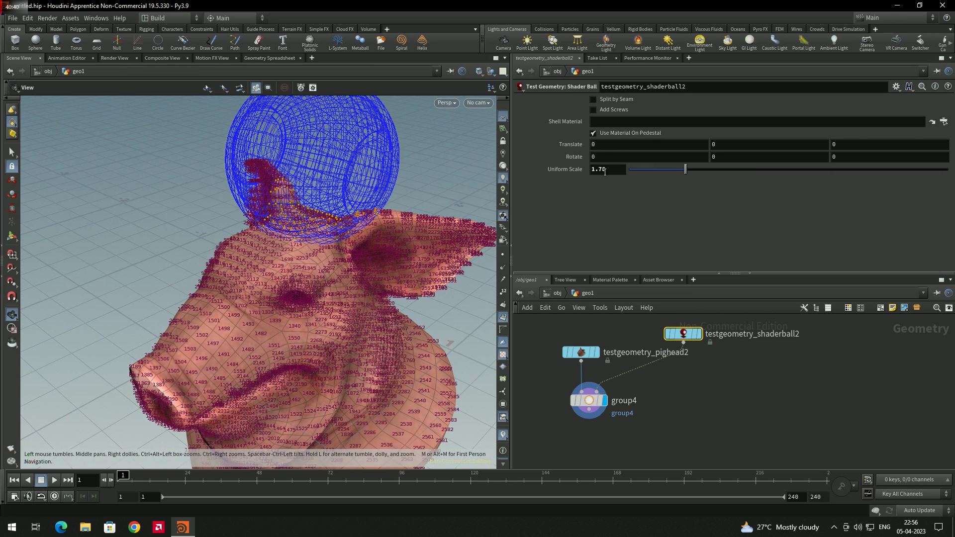
pyautogui.moveTo(714, 144); pyautogui.dragTo(547, 216, button='middle')
pyautogui.moveTo(330, 282); pyautogui.dragTo(269, 210)
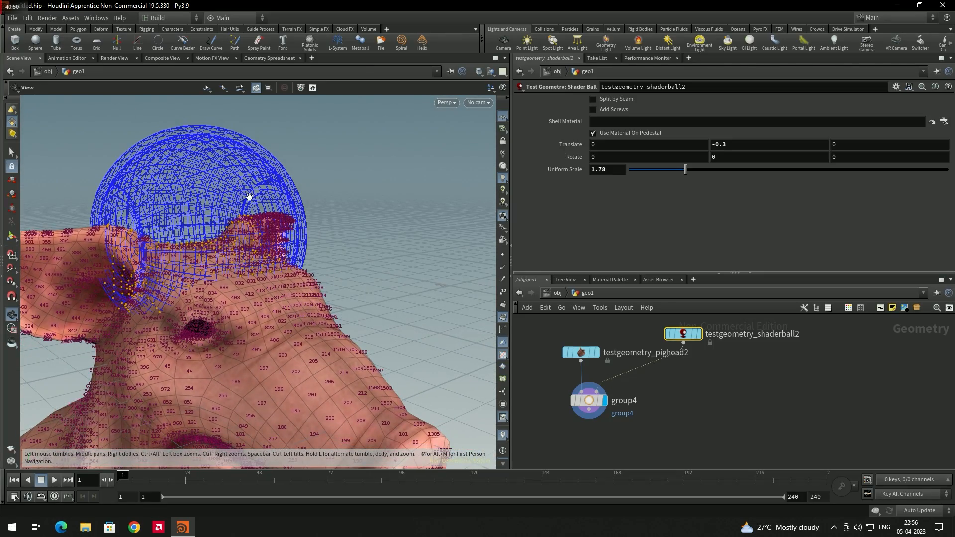
# Step: Try Bounding Sphere and Bounding Box on the Points group, and return the bounding type to Bounding Object
pyautogui.click(601, 401)
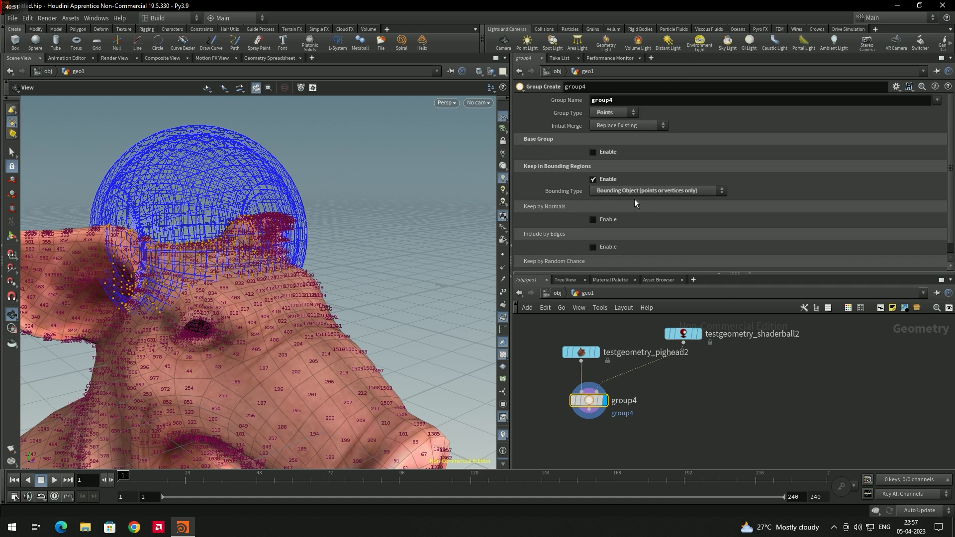
pyautogui.click(675, 194)
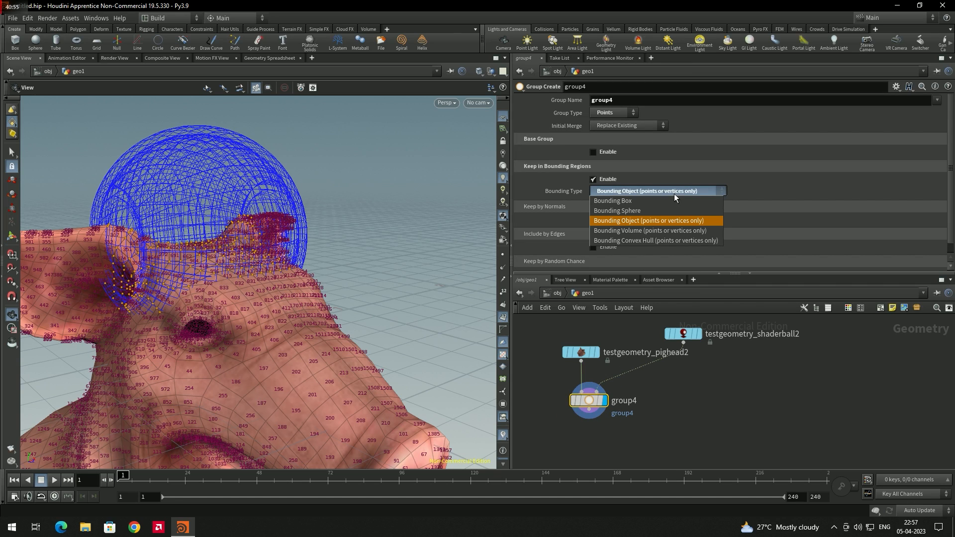
pyautogui.click(635, 210)
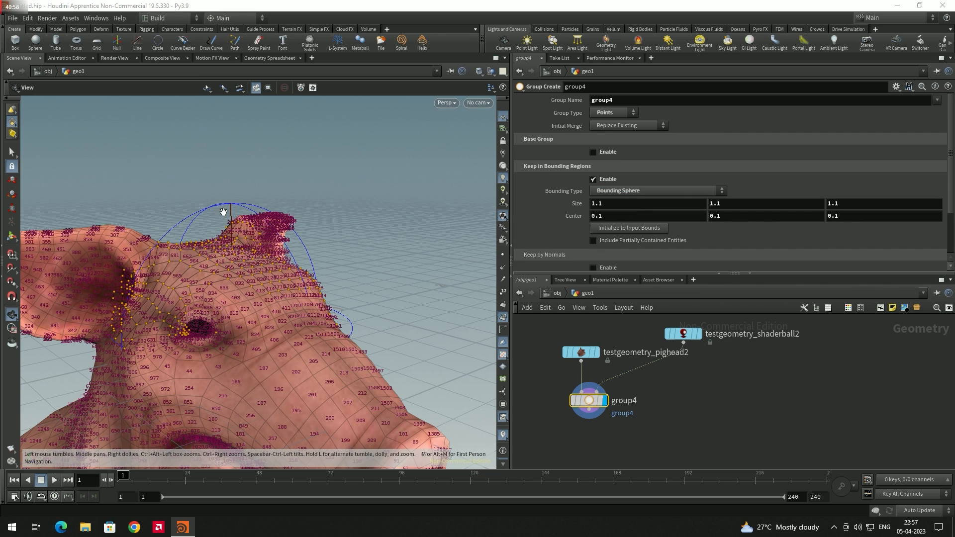
pyautogui.click(694, 192)
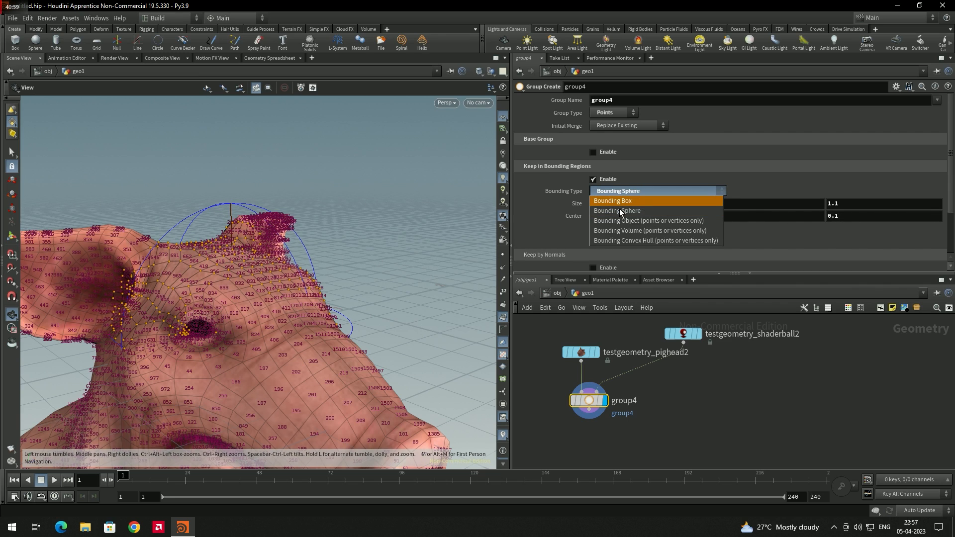
pyautogui.click(624, 202)
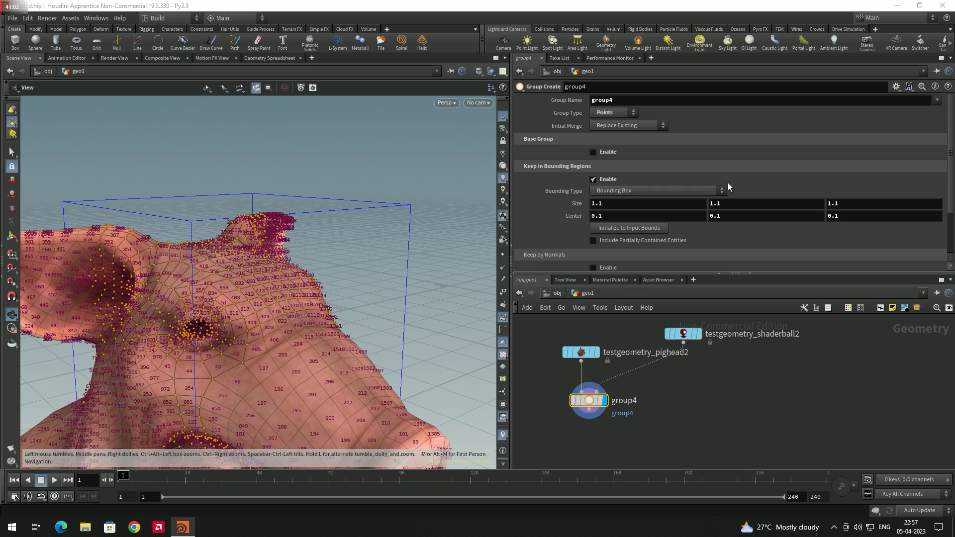
pyautogui.click(679, 190)
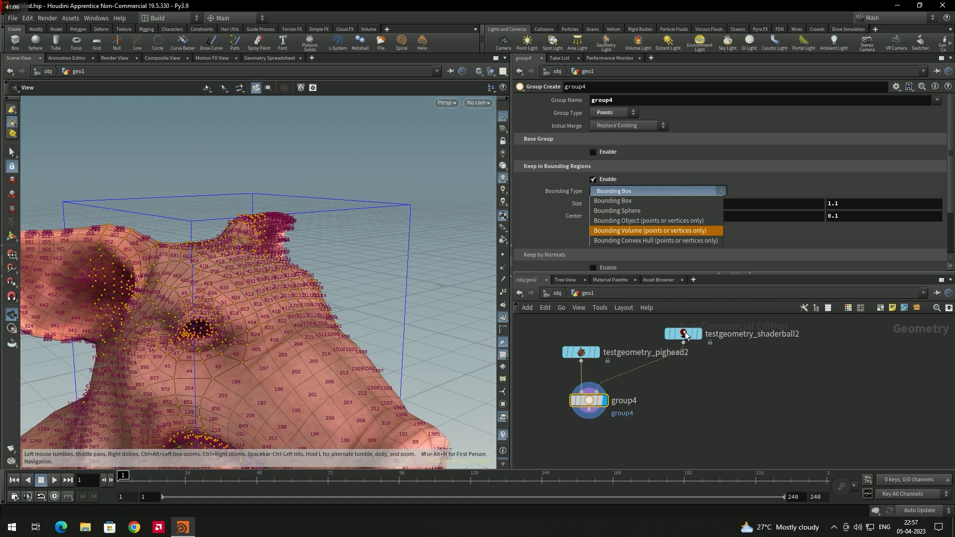
pyautogui.click(617, 220)
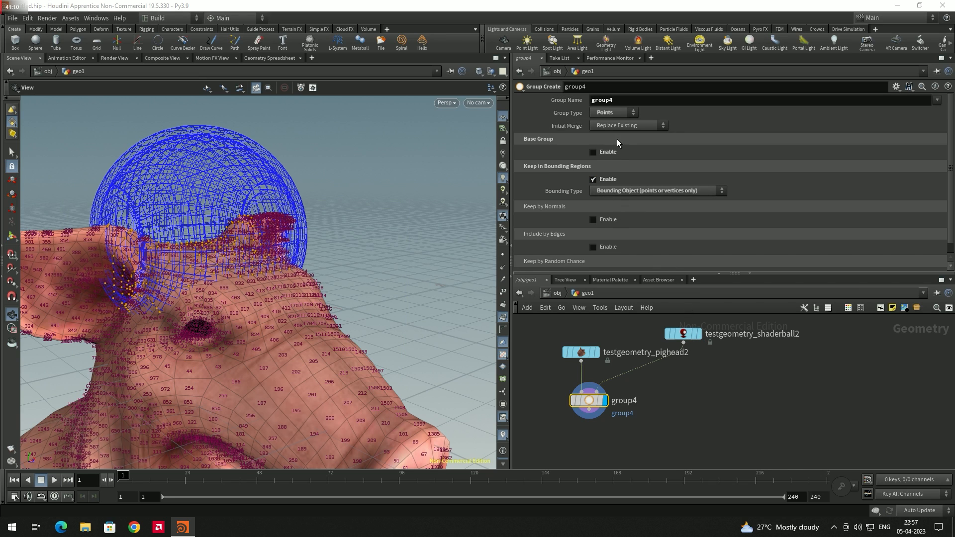
pyautogui.click(614, 112)
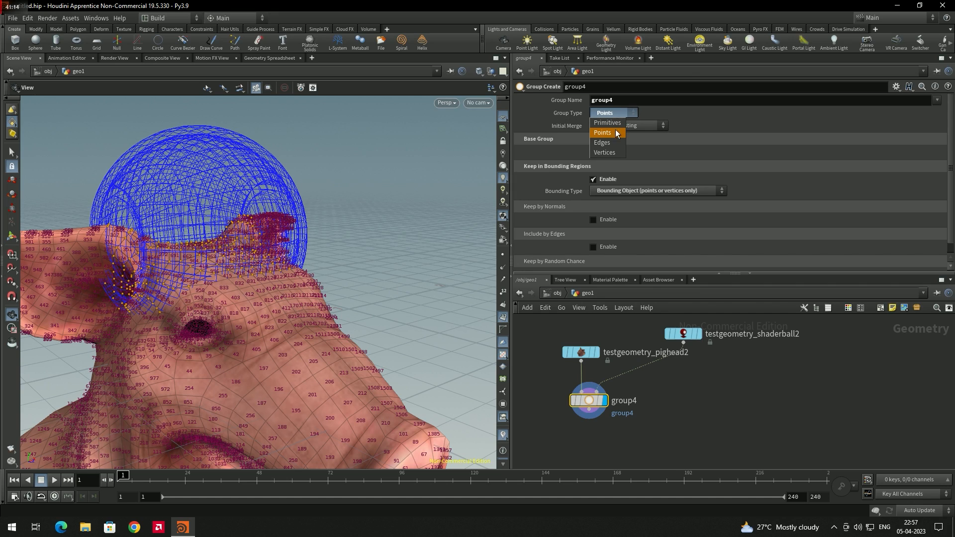
pyautogui.click(603, 133)
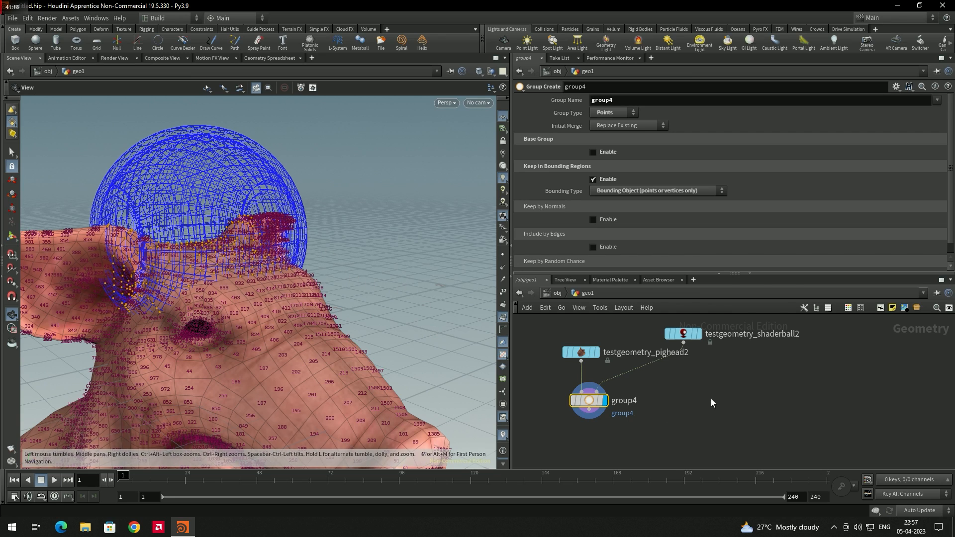
# Step: Disable Keep in Bounding Regions and enable Keep by Normals on the Group node
pyautogui.scroll(-2, 673, 380)
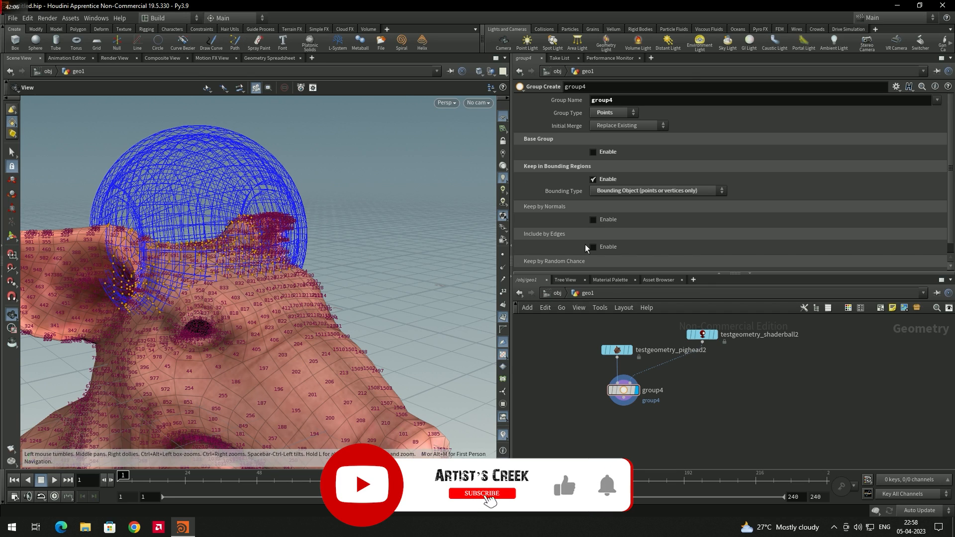
pyautogui.click(593, 179)
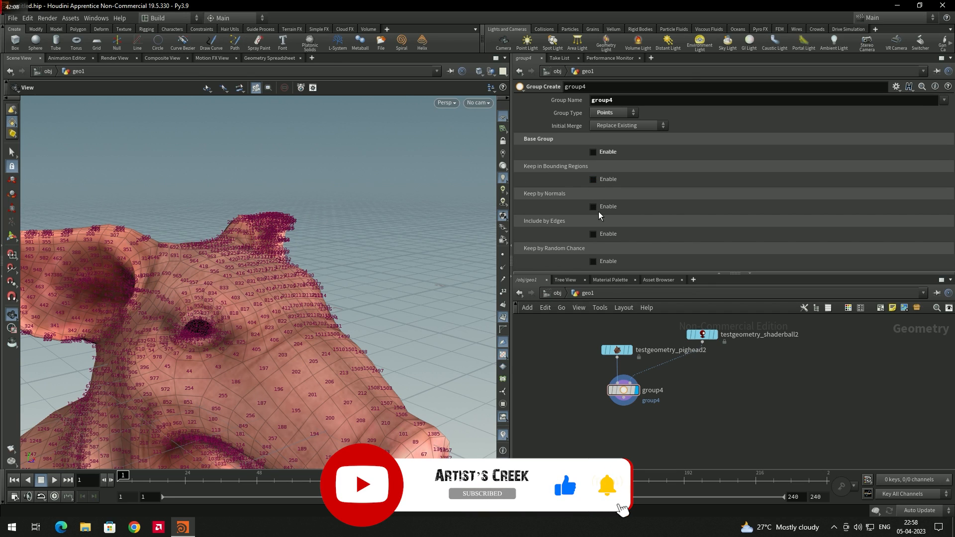
pyautogui.click(593, 206)
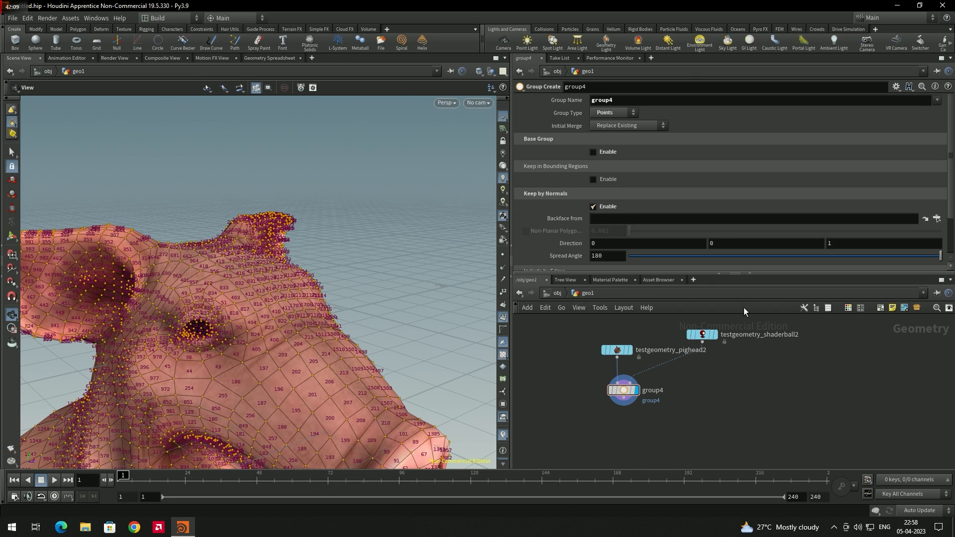
# Step: Delete the shader ball node from the network
pyautogui.click(714, 333)
pyautogui.press('Delete')
pyautogui.scroll(-1, 557, 215)
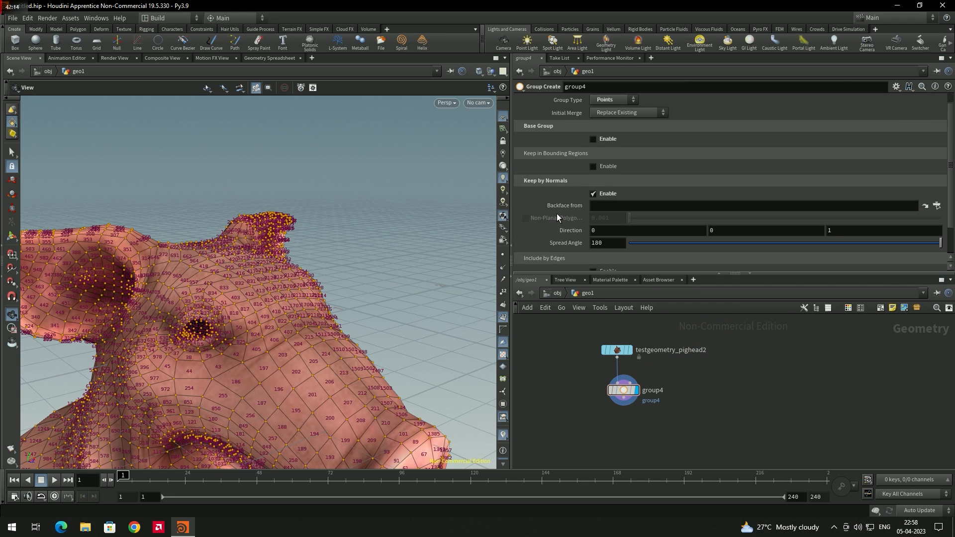
# Step: Set the group type of the Keep by Normals group to Primitives
pyautogui.scroll(-1, 550, 223)
pyautogui.moveTo(468, 234); pyautogui.dragTo(425, 217)
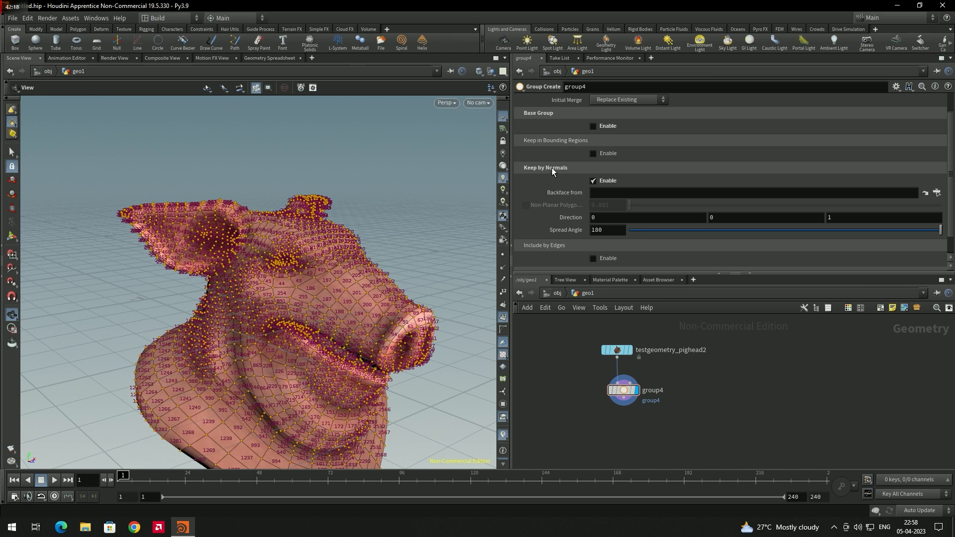
pyautogui.click(617, 100)
pyautogui.click(601, 106)
pyautogui.scroll(2, 556, 138)
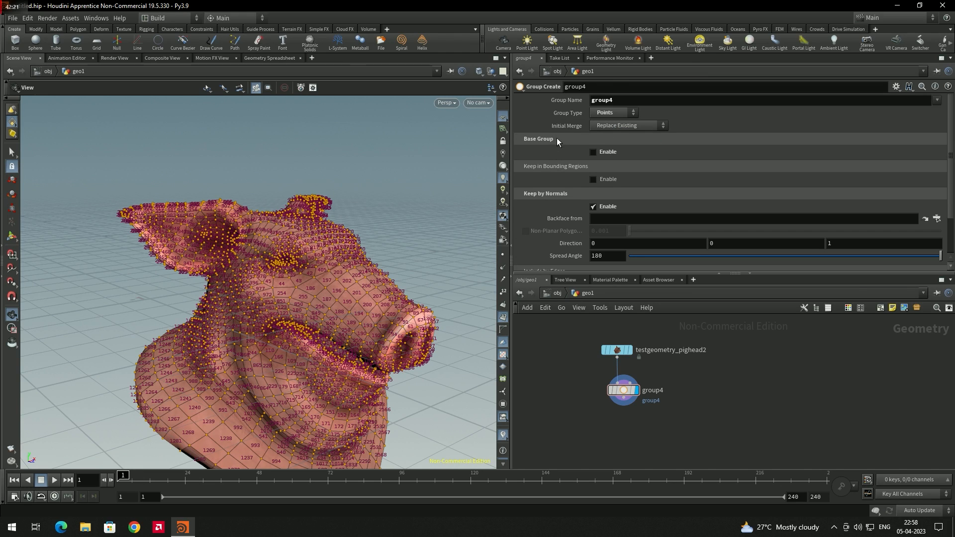
pyautogui.click(603, 116)
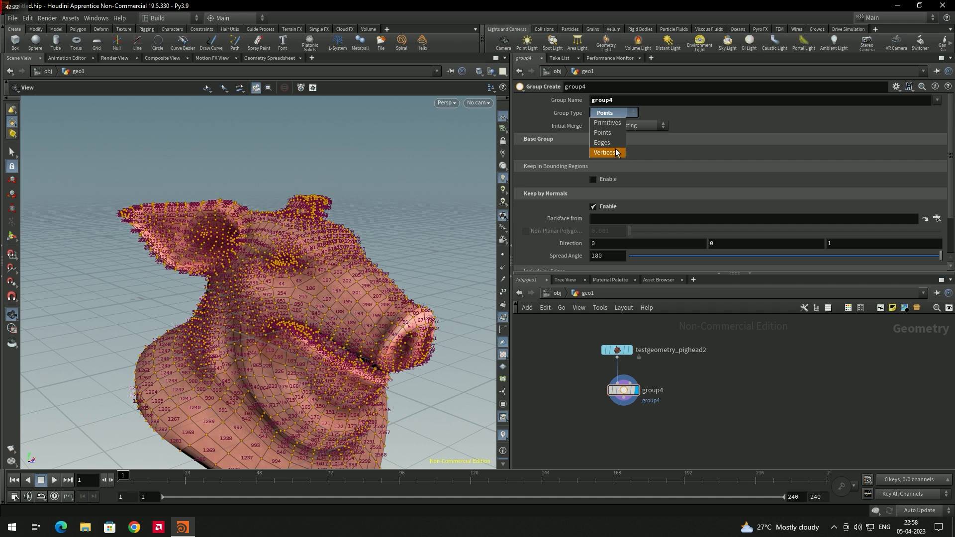
pyautogui.click(615, 124)
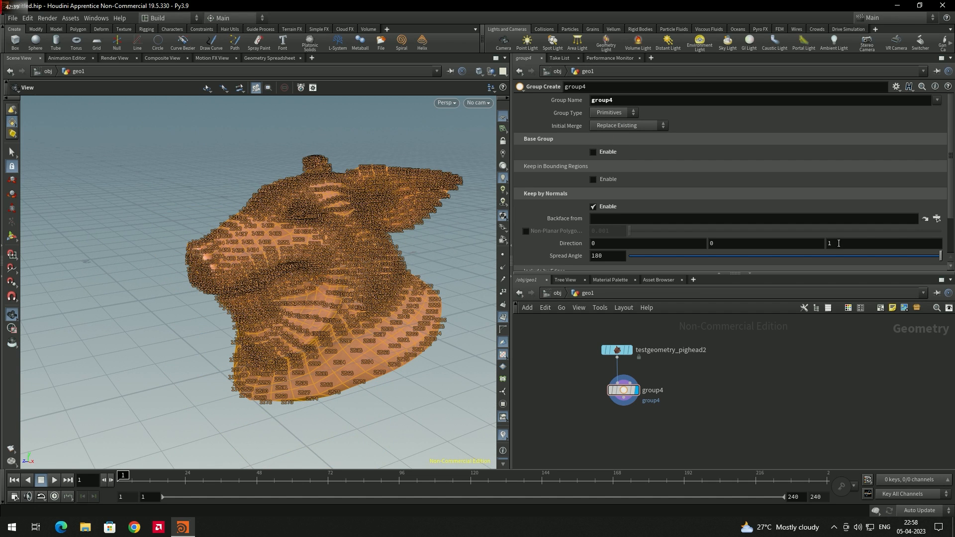
# Step: Set the Keep by Normals direction to 0, 1, 0 and narrow the spread angle to about 40.2
pyautogui.moveTo(940, 258); pyautogui.dragTo(716, 264)
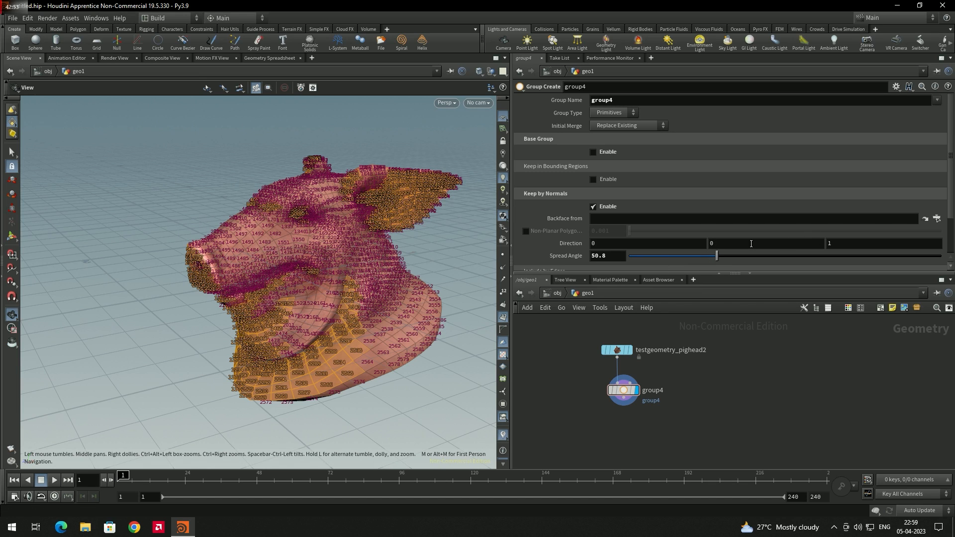
pyautogui.write('1')
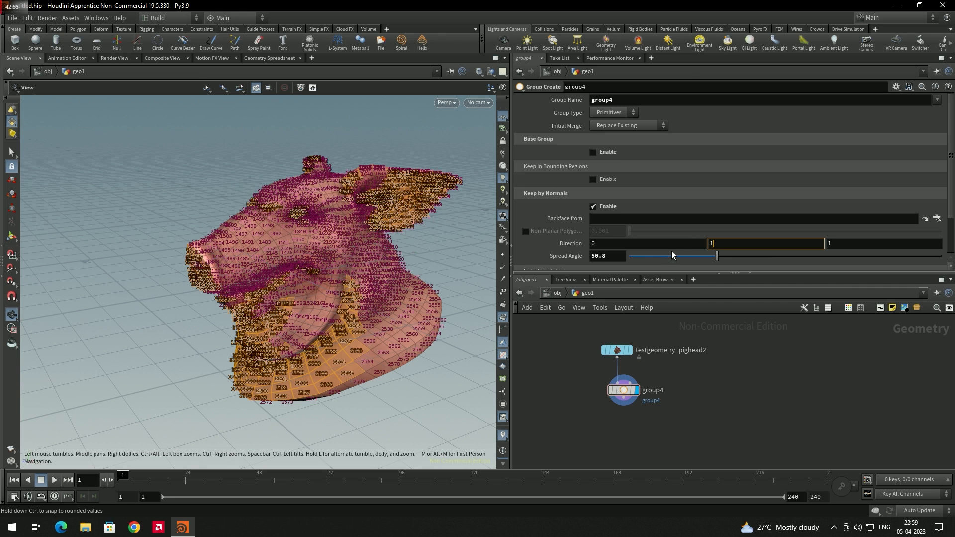
pyautogui.press('Return')
pyautogui.click(826, 243)
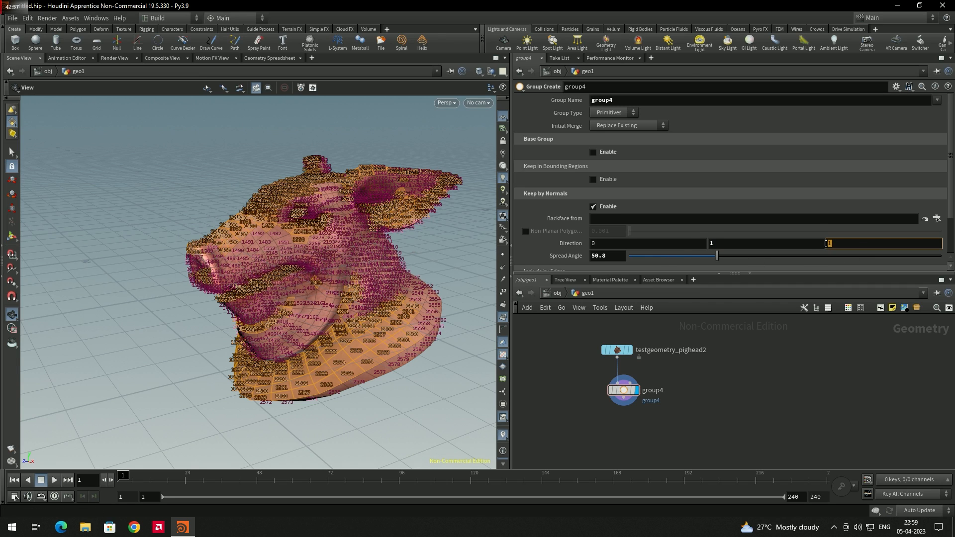
pyautogui.press('Return')
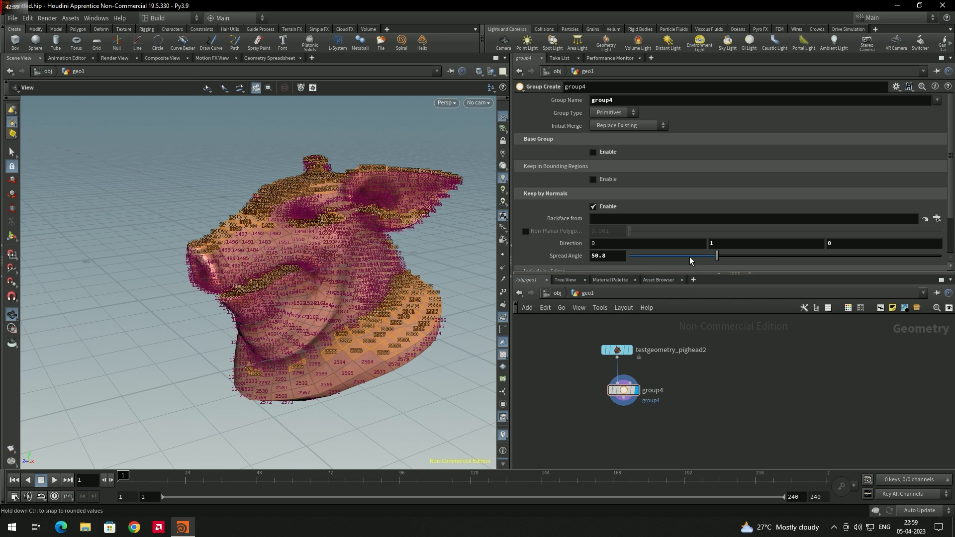
pyautogui.moveTo(715, 261)
pyautogui.mouseDown()
pyautogui.moveTo(675, 261)
pyautogui.moveTo(699, 256)
pyautogui.mouseUp()
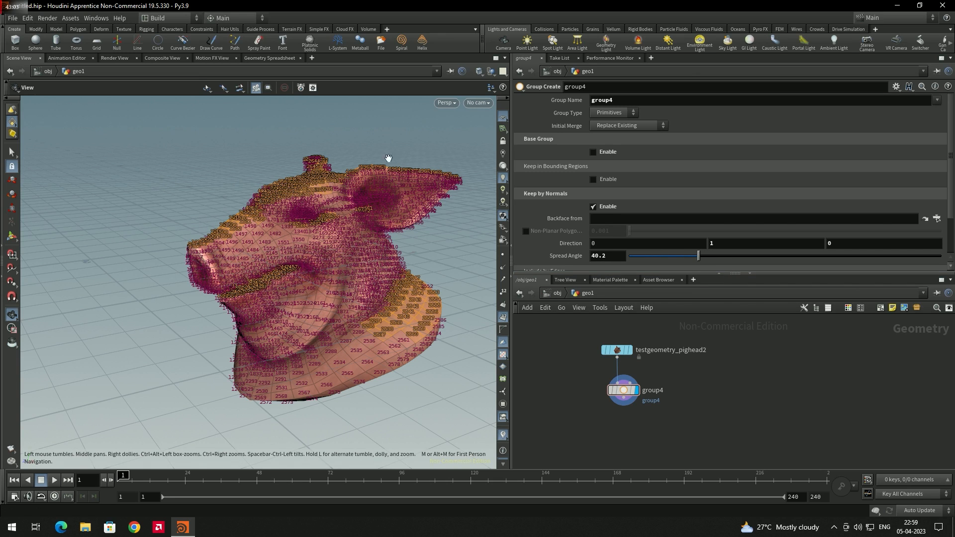
# Step: Set the Keep by Normals direction to 1, 0, 0 and widen the spread angle to 180
pyautogui.click(601, 243)
pyautogui.press('Return')
pyautogui.click(745, 244)
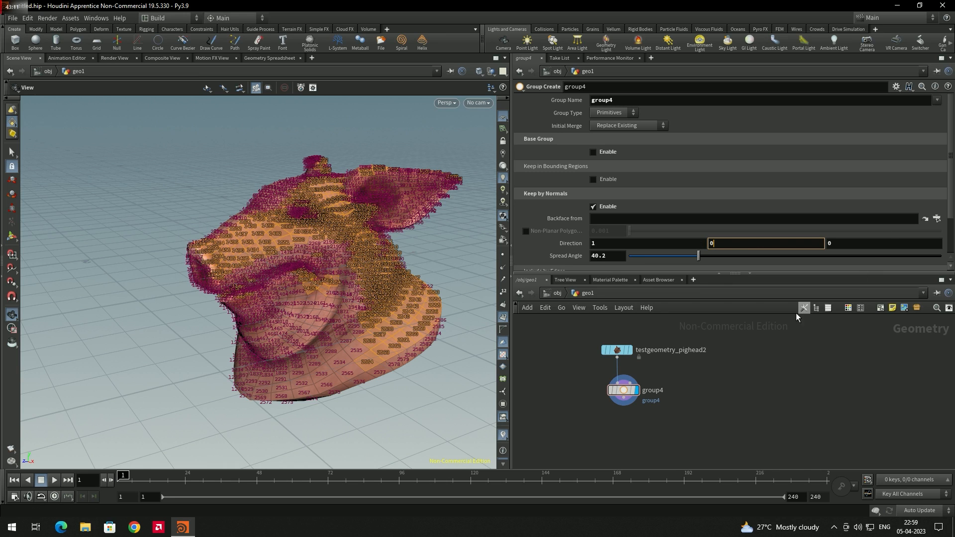
pyautogui.press('Return')
pyautogui.moveTo(698, 256); pyautogui.dragTo(729, 258)
pyautogui.moveTo(280, 234); pyautogui.dragTo(953, 239)
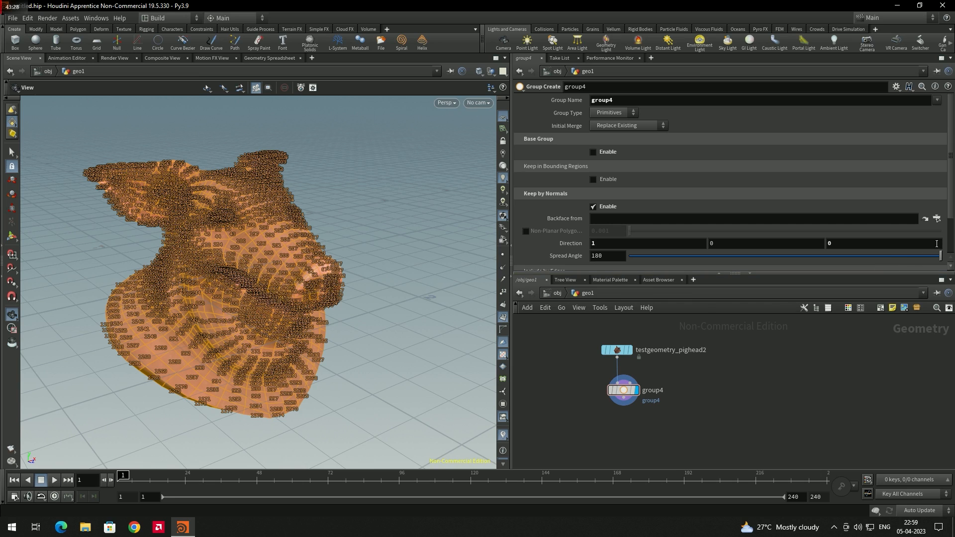
pyautogui.moveTo(285, 234); pyautogui.dragTo(365, 263)
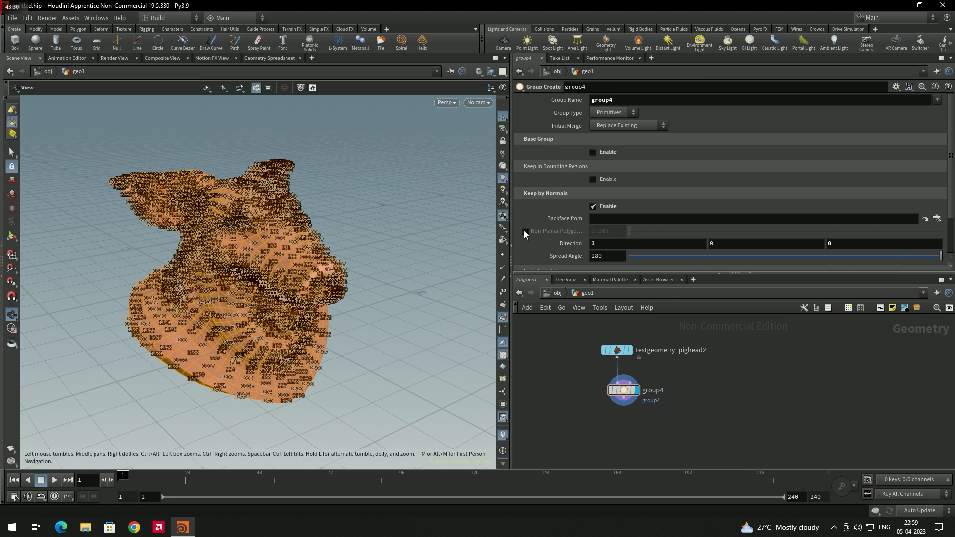
pyautogui.scroll(1, 452, 239)
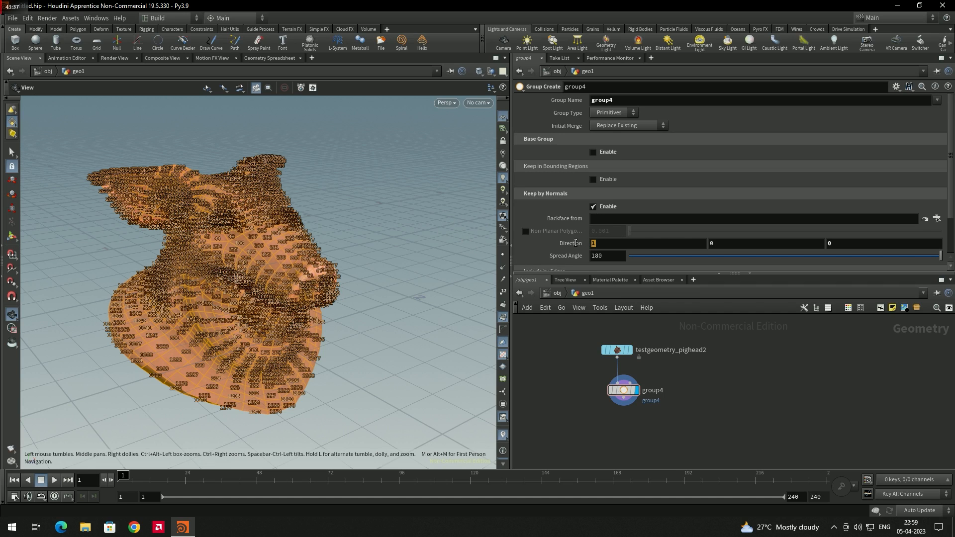
# Step: Set the Keep by Normals direction to 0, 0, 1 and reduce the spread angle to 56
pyautogui.write('0')
pyautogui.click(833, 243)
pyautogui.write('1')
pyautogui.moveTo(939, 255); pyautogui.dragTo(737, 256)
pyautogui.moveTo(726, 287)
pyautogui.mouseDown()
pyautogui.moveTo(660, 285)
pyautogui.moveTo(726, 281)
pyautogui.mouseUp()
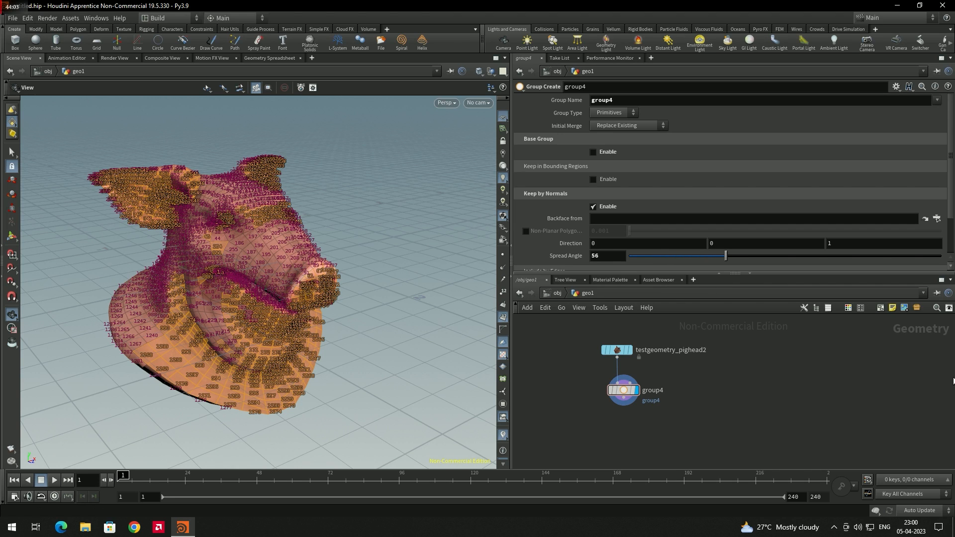
# Step: Add a Test Geometry: Rubber Toy node beside the pig head node
pyautogui.moveTo(401, 330)
pyautogui.mouseDown()
pyautogui.moveTo(388, 308)
pyautogui.moveTo(400, 314)
pyautogui.mouseUp()
pyautogui.press('Tab')
pyautogui.write('te')
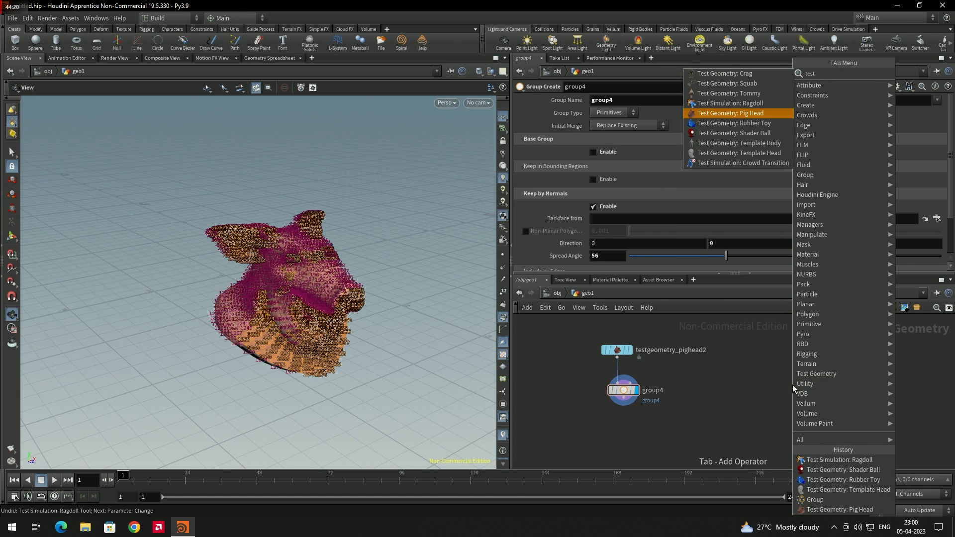
pyautogui.press('Down')
pyautogui.press('Return')
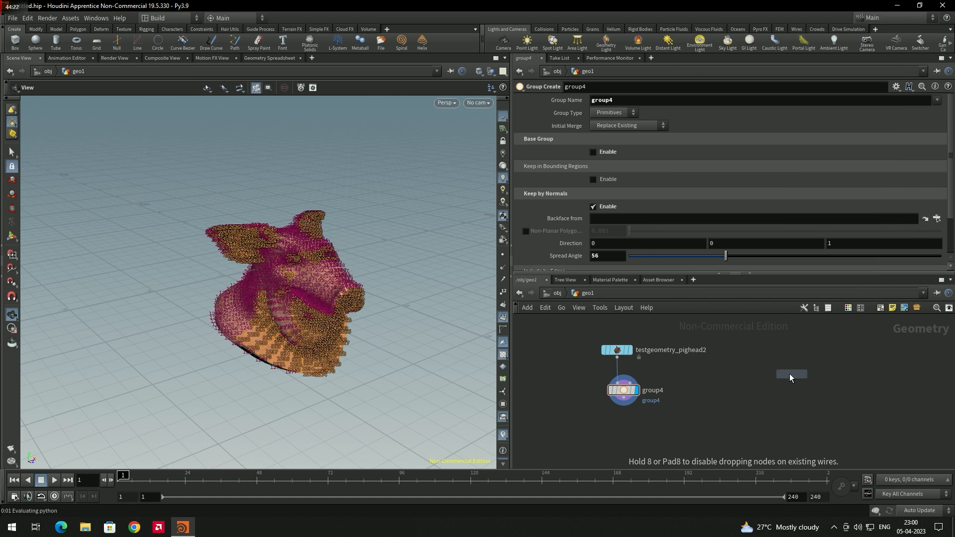
pyautogui.click(792, 374)
pyautogui.moveTo(766, 367); pyautogui.dragTo(732, 357)
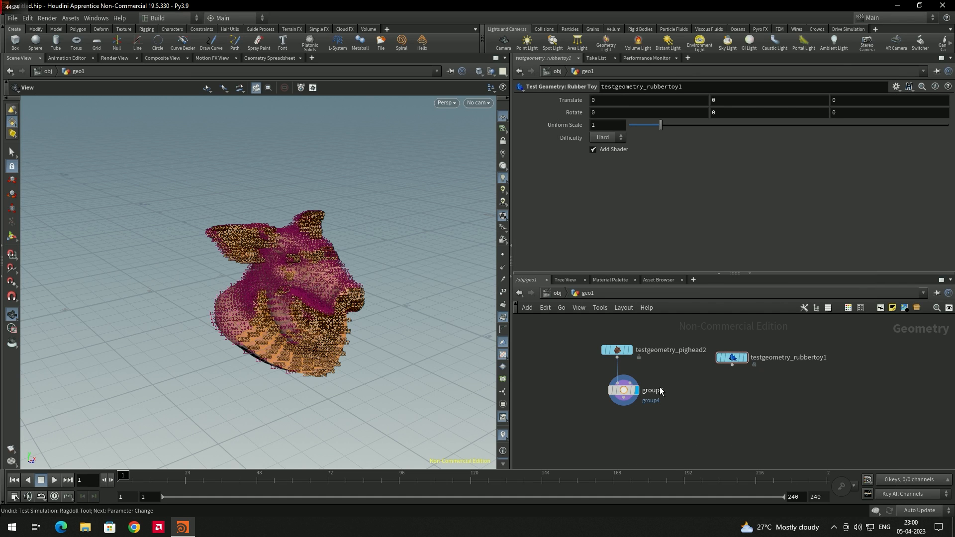
# Step: Rewire the group4 input from the pig head to the rubber toy and select the group4 node
pyautogui.moveTo(621, 367); pyautogui.dragTo(732, 365)
pyautogui.moveTo(626, 395); pyautogui.dragTo(693, 400)
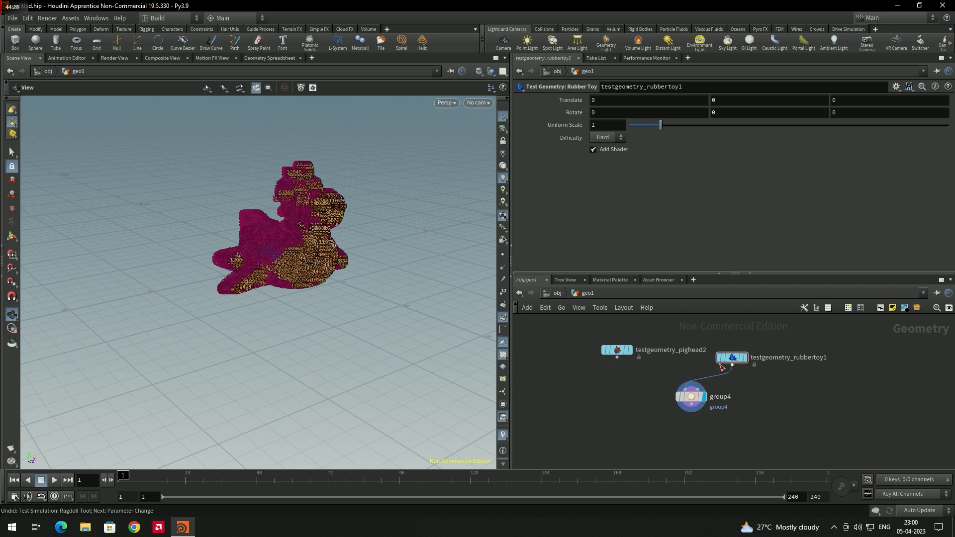
pyautogui.click(732, 357)
pyautogui.click(702, 398)
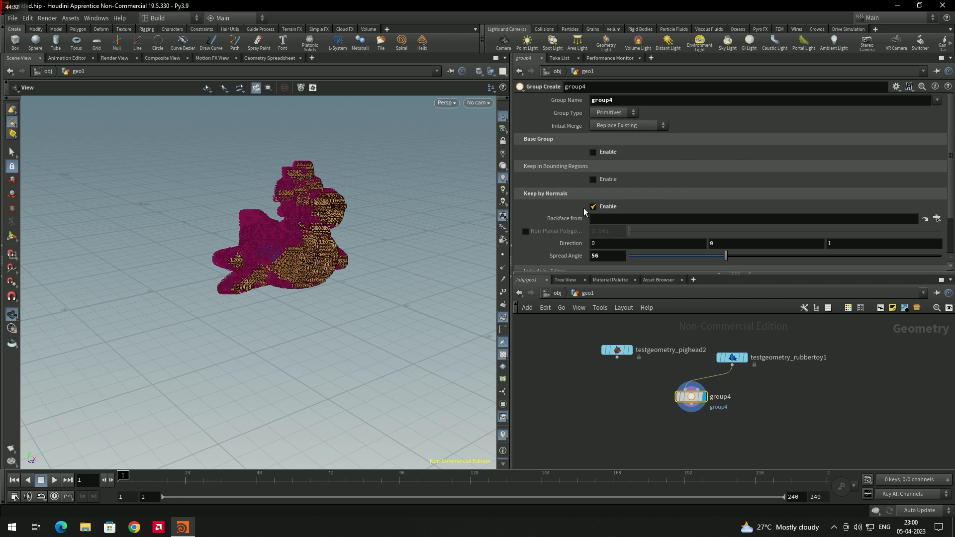
# Step: Set the Keep by Normals direction to 0, 1, 0 for the rubber toy group
pyautogui.moveTo(418, 264); pyautogui.dragTo(398, 326)
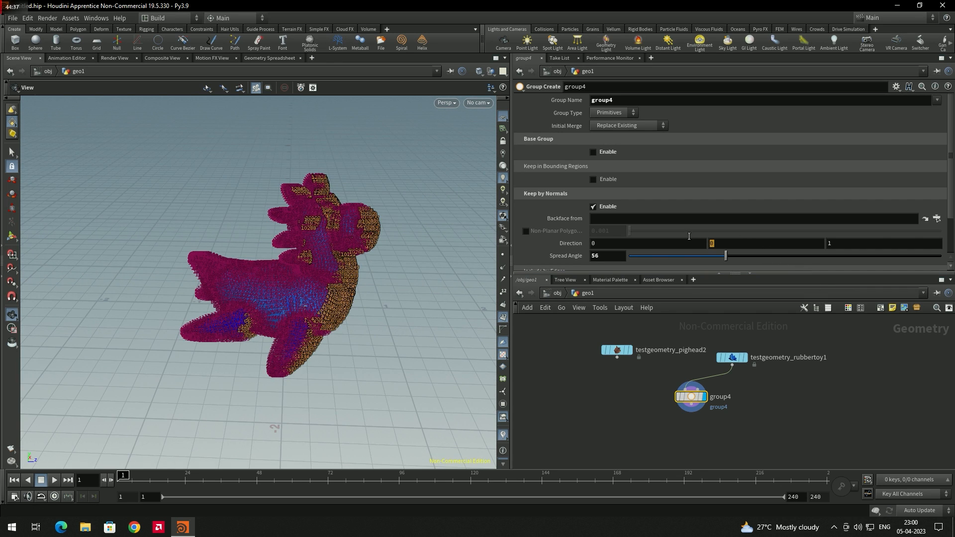
pyautogui.write('1')
pyautogui.press('Return')
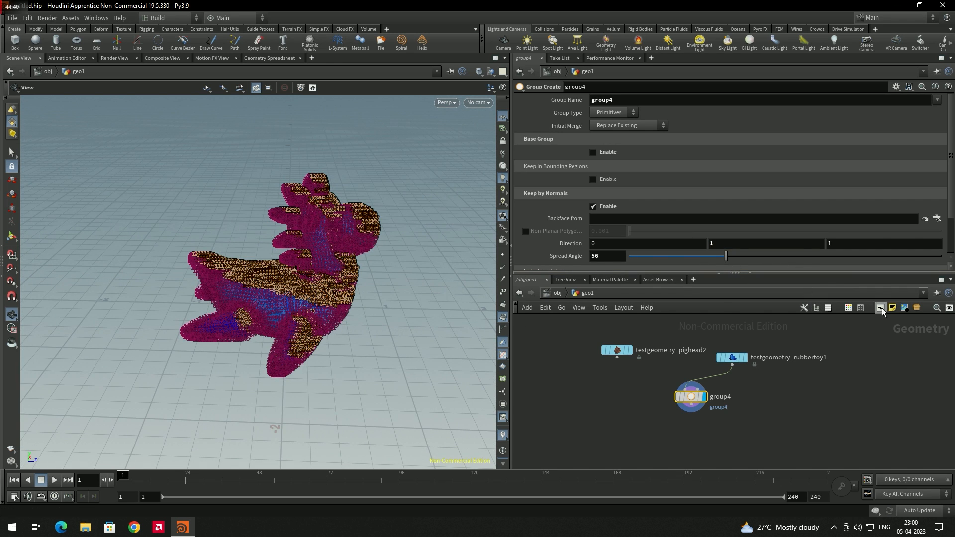
pyautogui.moveTo(829, 243); pyautogui.dragTo(861, 293)
pyautogui.write('0')
pyautogui.press('Return')
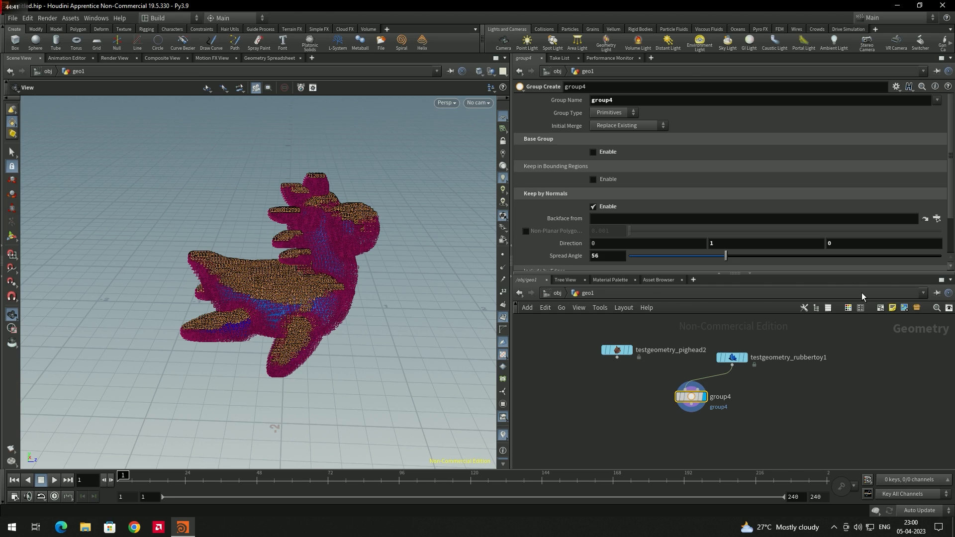
# Step: Turn off the primitive numbers in the viewport and widen the group's spread angle to about 79.5
pyautogui.moveTo(293, 317); pyautogui.dragTo(337, 265, button='right')
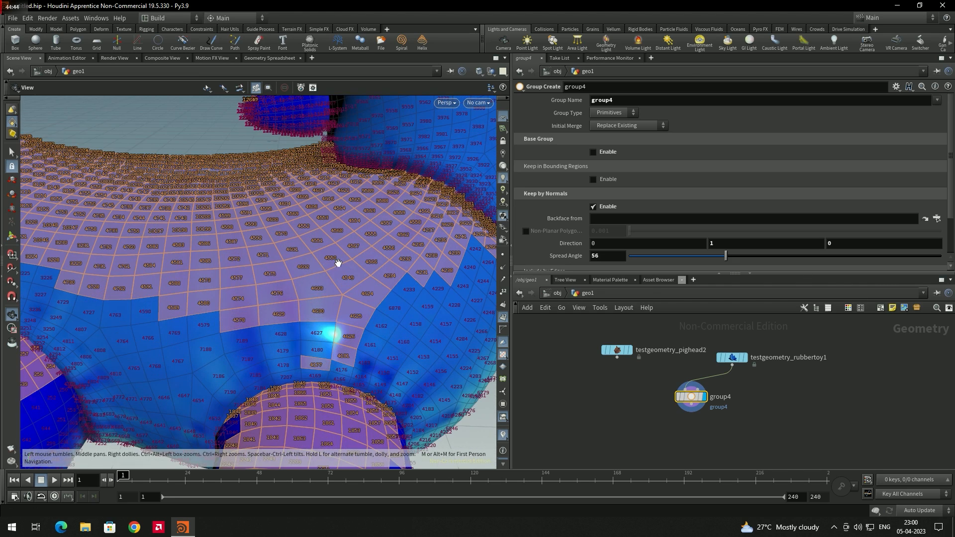
pyautogui.click(501, 319)
pyautogui.scroll(-6, 348, 280)
pyautogui.moveTo(373, 275); pyautogui.dragTo(366, 311, button='middle')
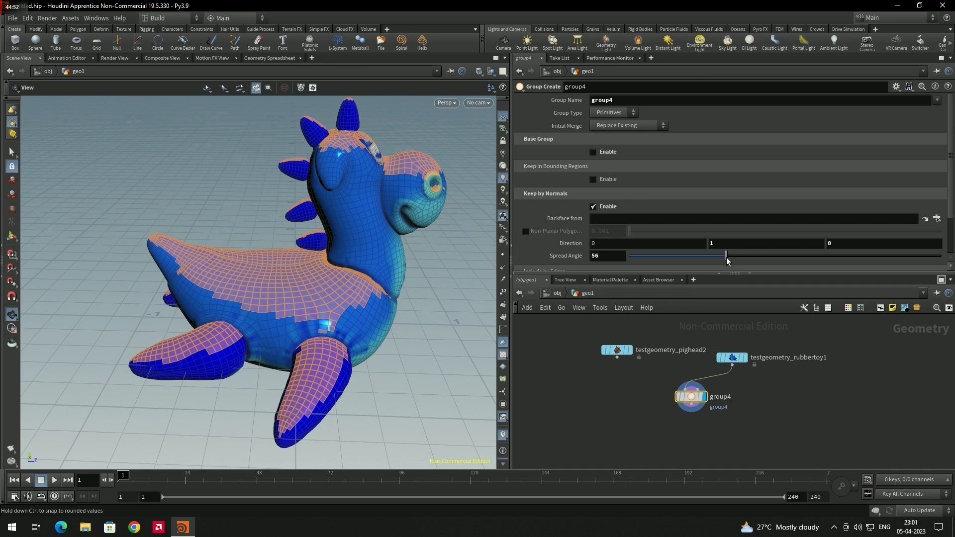
pyautogui.moveTo(726, 258); pyautogui.dragTo(735, 256)
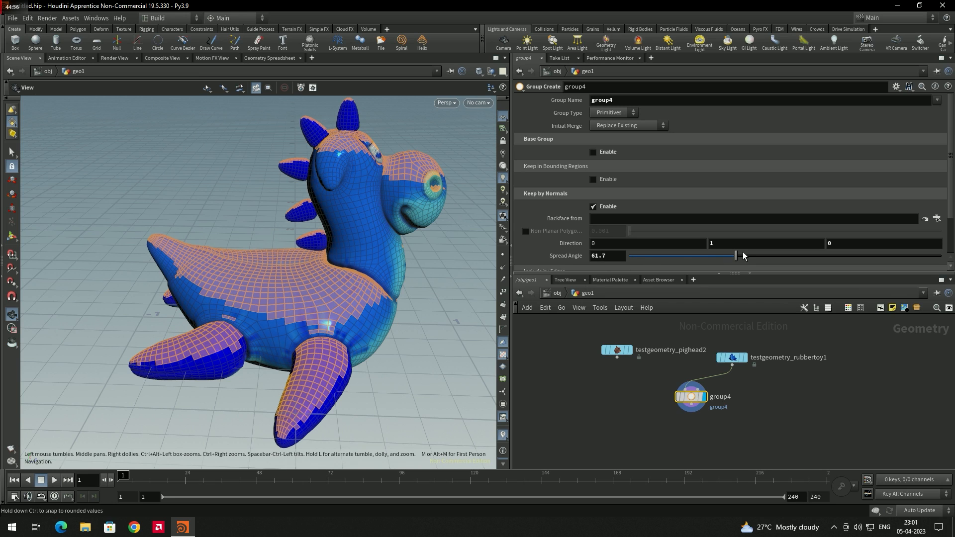
pyautogui.moveTo(736, 259); pyautogui.dragTo(766, 256)
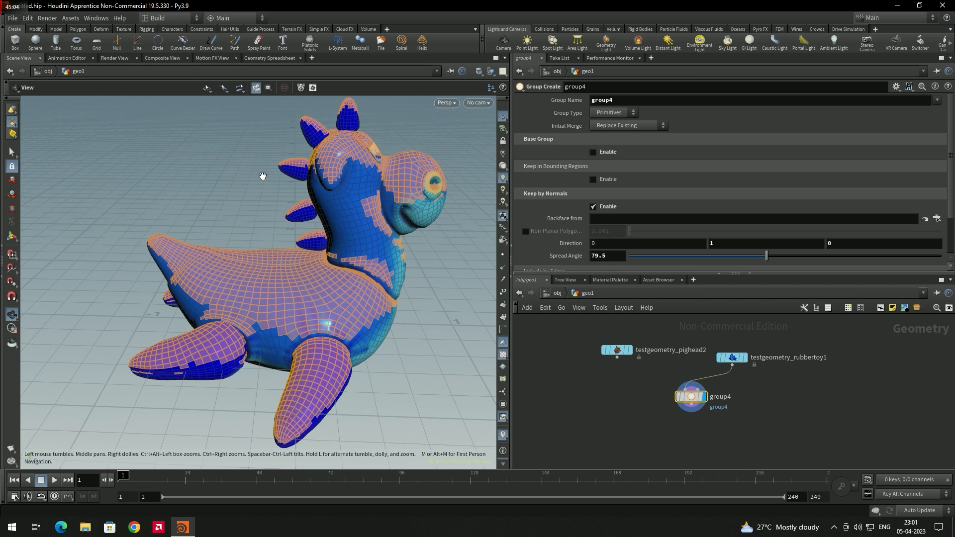
# Step: Set the rubber toy group's normals direction to 1, 0, 0 and reduce the spread angle to about 54.8
pyautogui.click(592, 242)
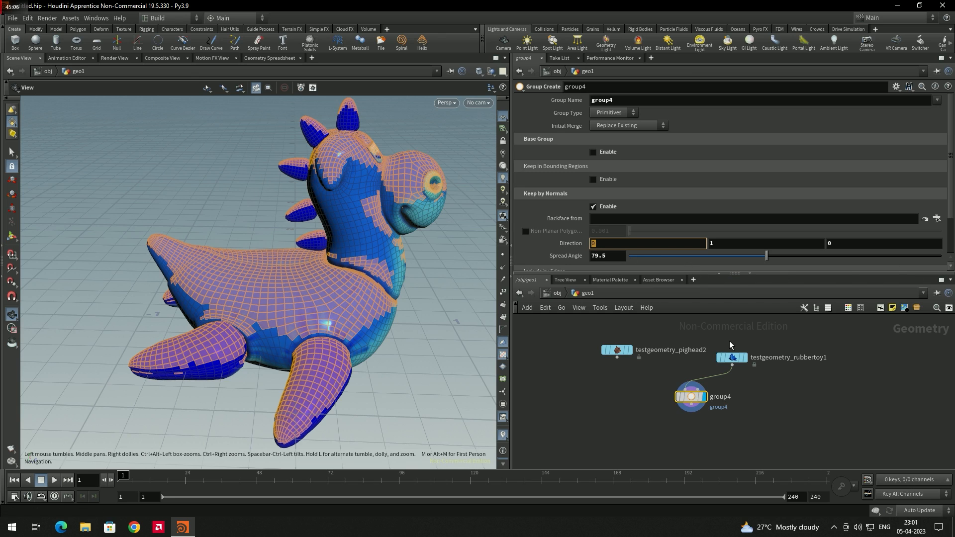
pyautogui.press('Return')
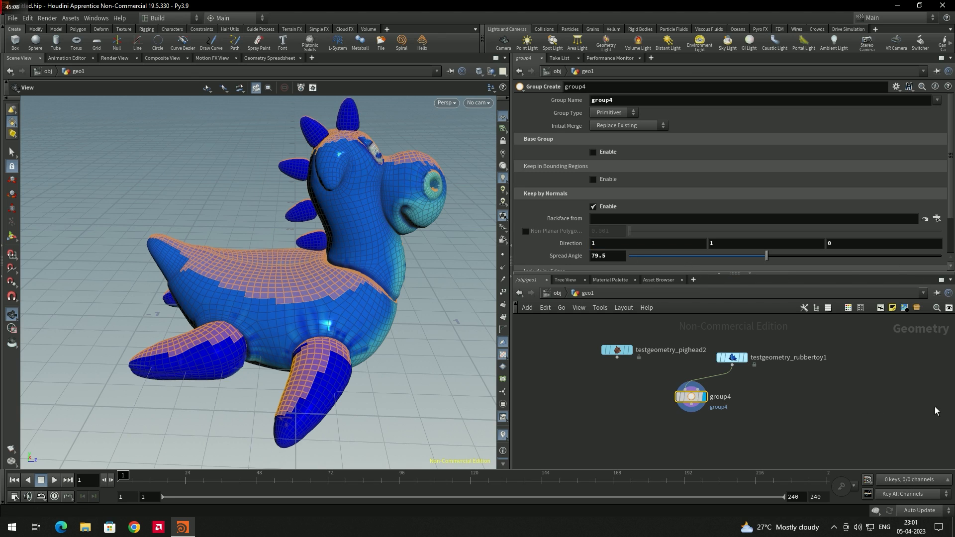
pyautogui.press('Tab')
pyautogui.write('0')
pyautogui.press('Return')
pyautogui.moveTo(320, 250); pyautogui.dragTo(448, 240)
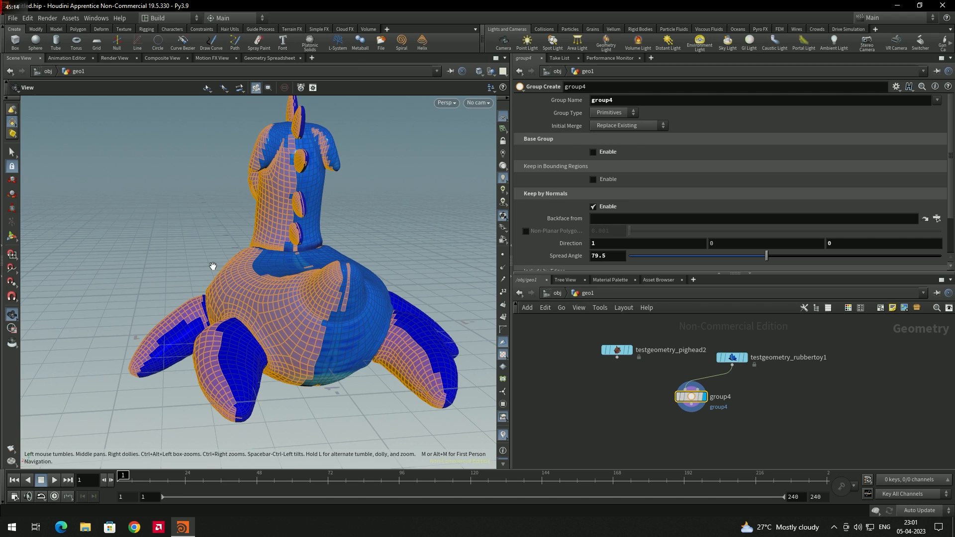
pyautogui.moveTo(766, 255); pyautogui.dragTo(724, 226)
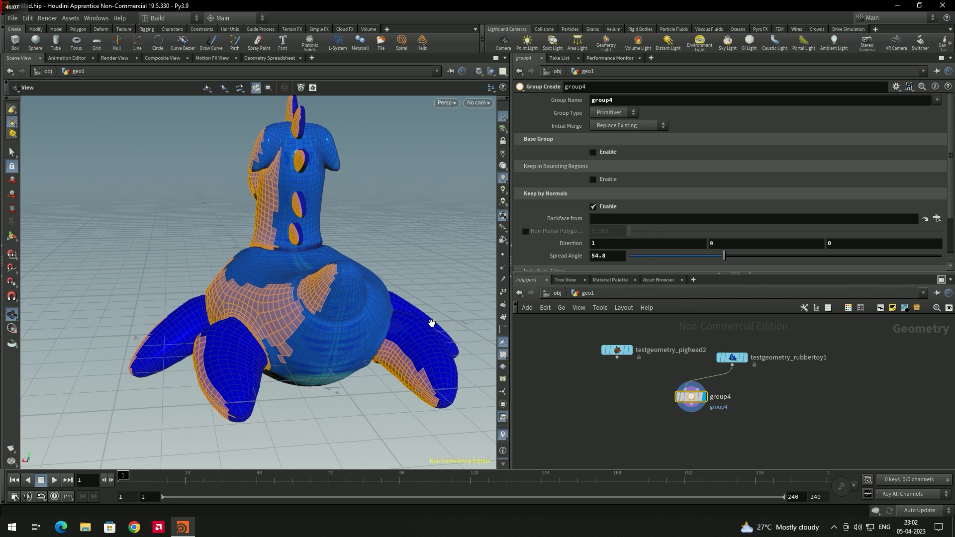
pyautogui.moveTo(382, 195); pyautogui.dragTo(296, 254)
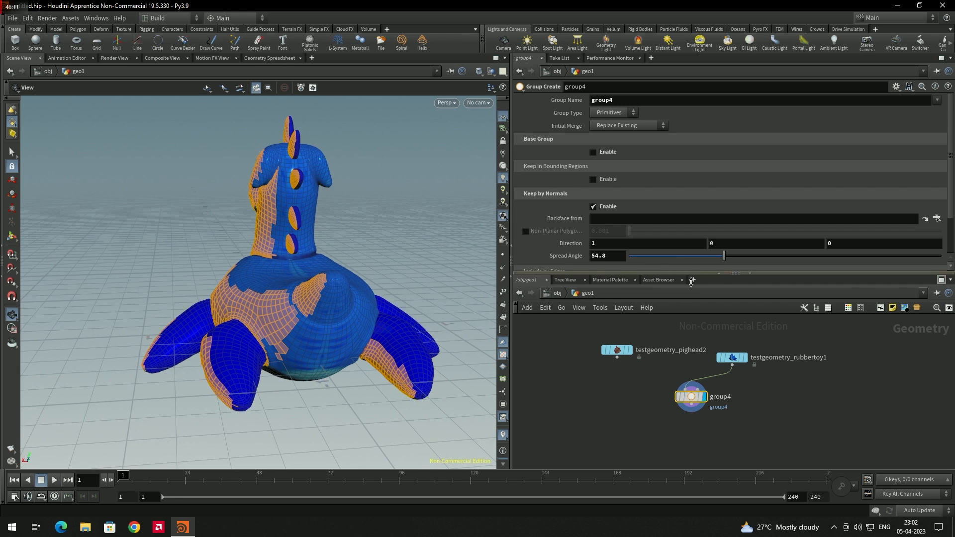
# Step: Disable Keep by Normals and enable Include by Edges on the group4 node
pyautogui.scroll(-2, 556, 205)
pyautogui.scroll(-1, 552, 209)
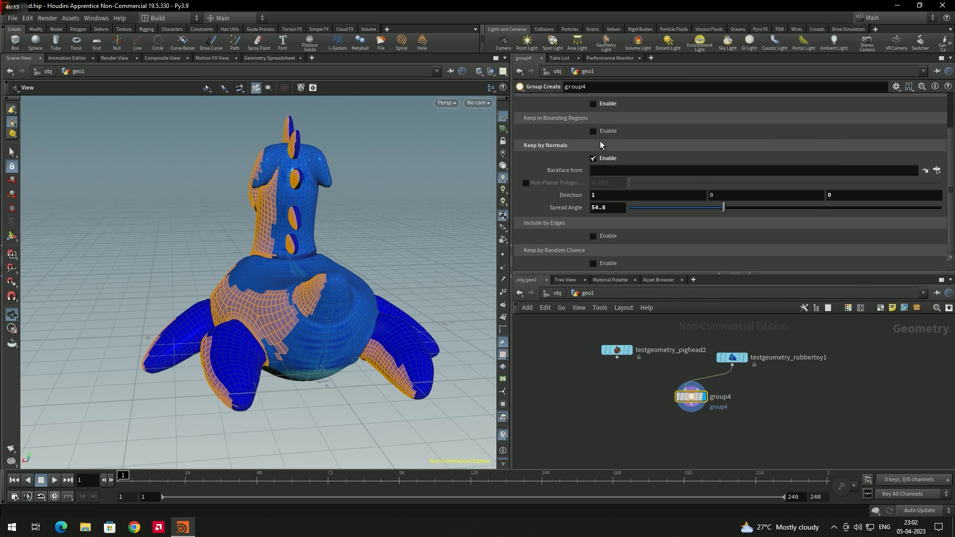
pyautogui.click(593, 158)
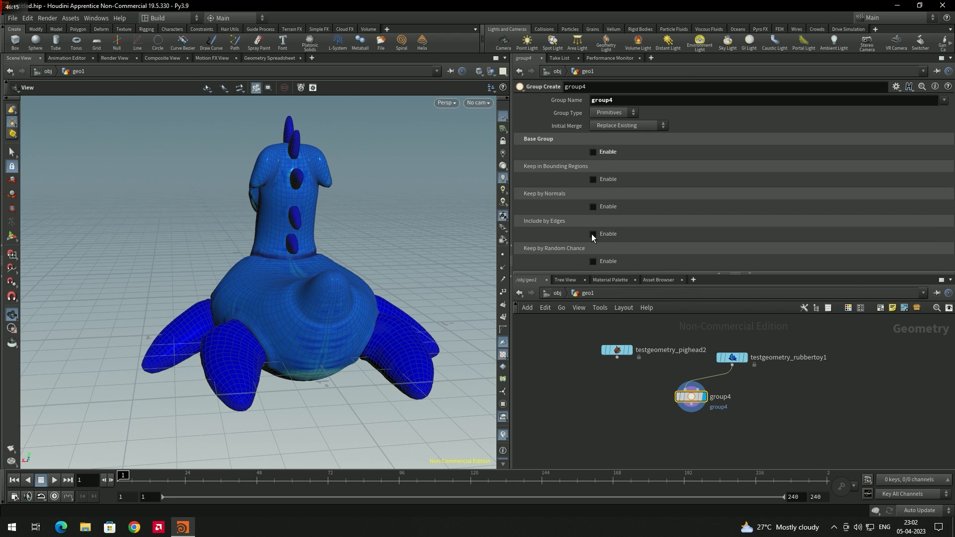
pyautogui.click(592, 233)
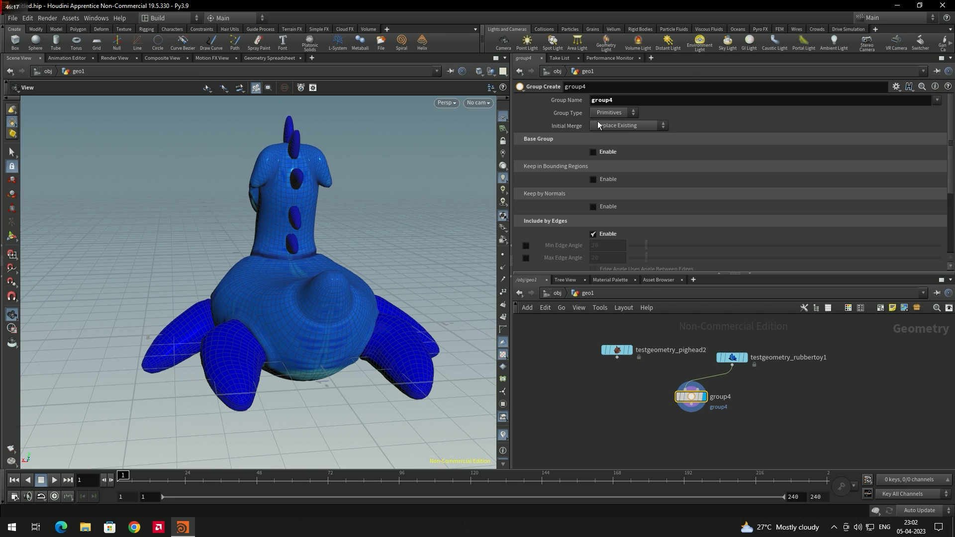
# Step: Set the group4 type to Edges and enable its minimum and maximum edge angle limits
pyautogui.click(622, 112)
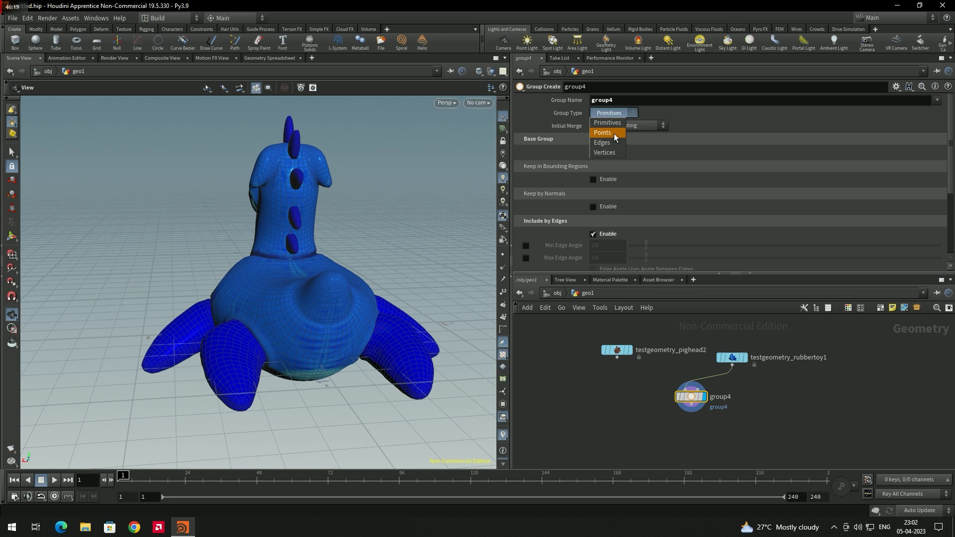
pyautogui.click(614, 153)
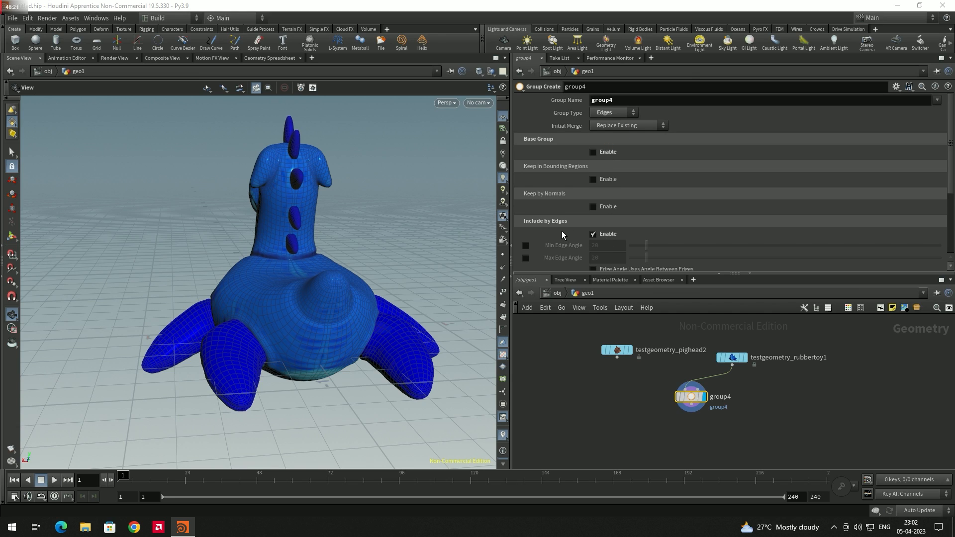
pyautogui.scroll(-1, 562, 231)
pyautogui.click(526, 220)
pyautogui.click(525, 232)
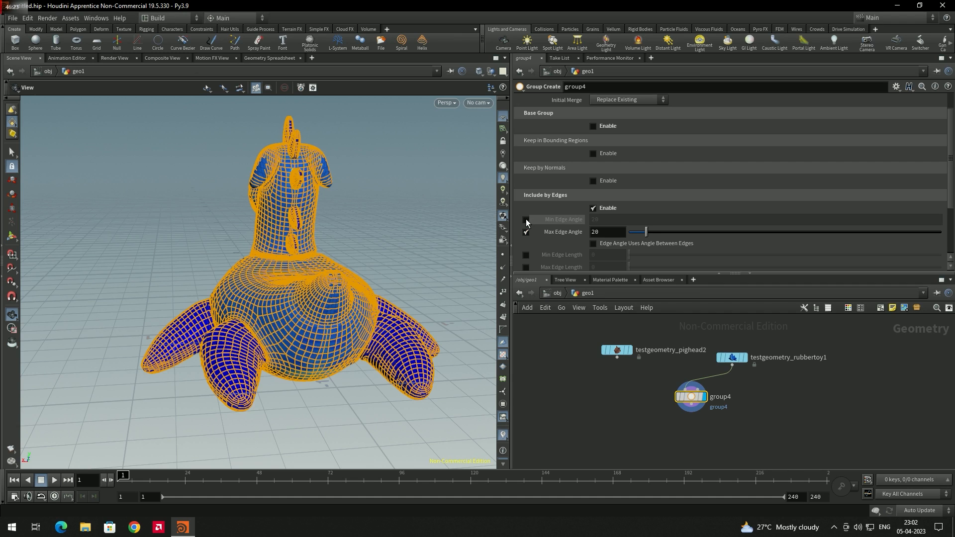
# Step: Try a maximum edge angle of 30 on group4 and raise it to about 124.6
pyautogui.click(603, 218)
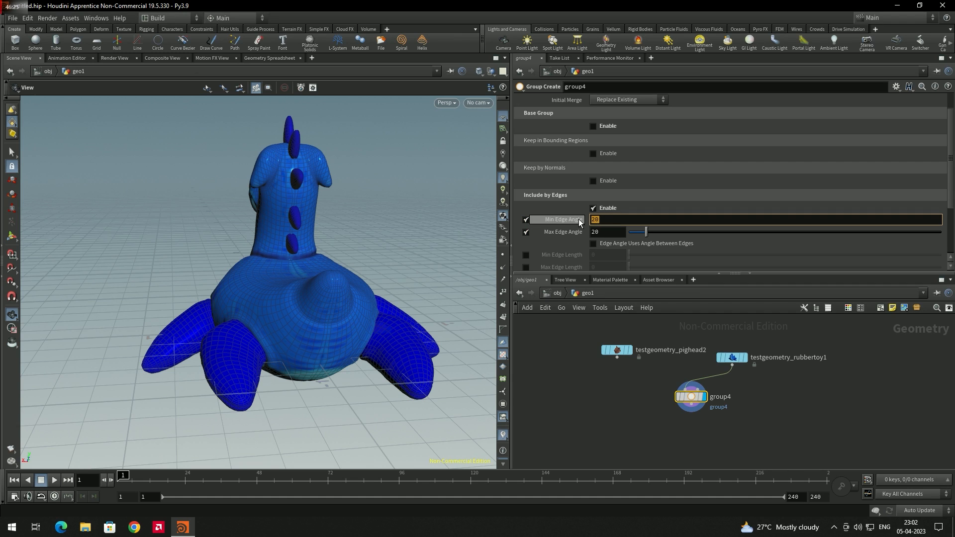
pyautogui.click(604, 231)
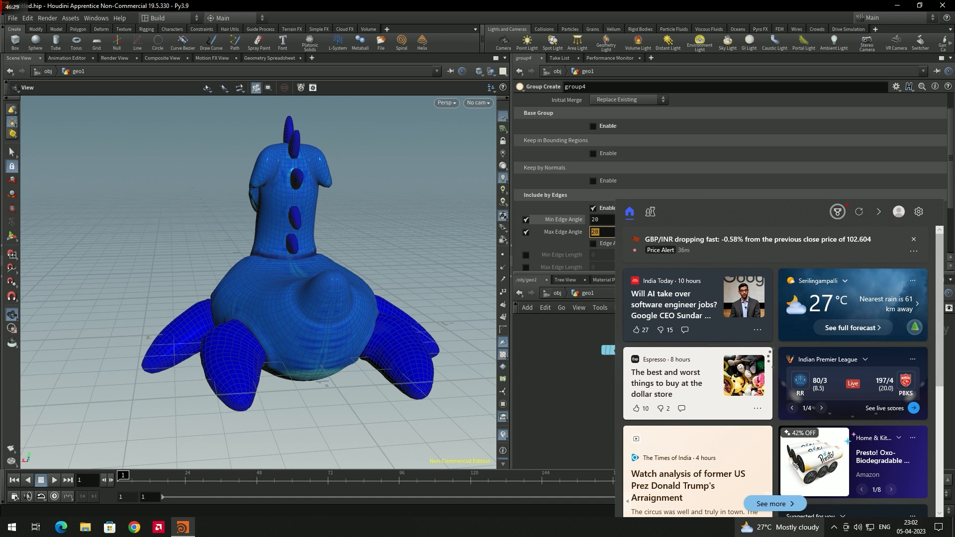
pyautogui.write('30')
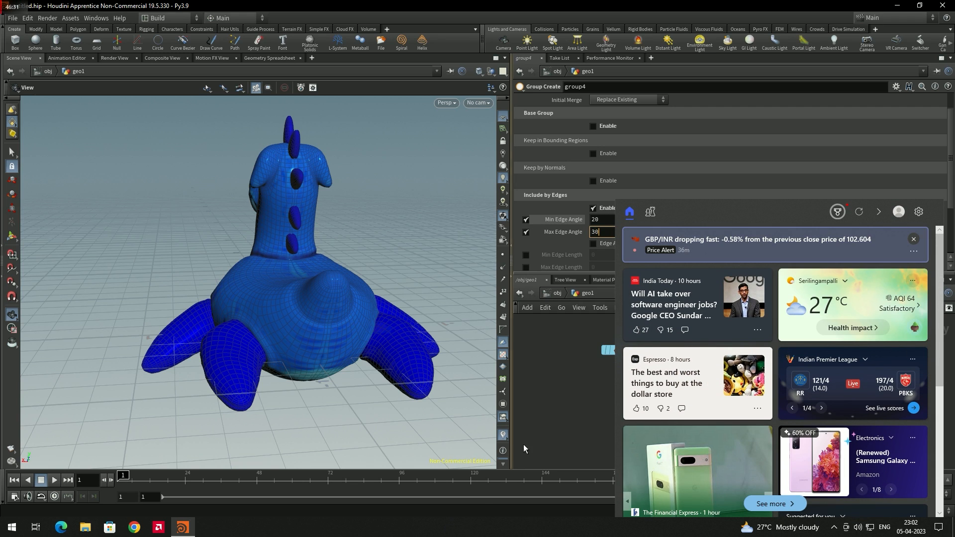
pyautogui.press('Return')
pyautogui.moveTo(659, 233); pyautogui.dragTo(670, 233)
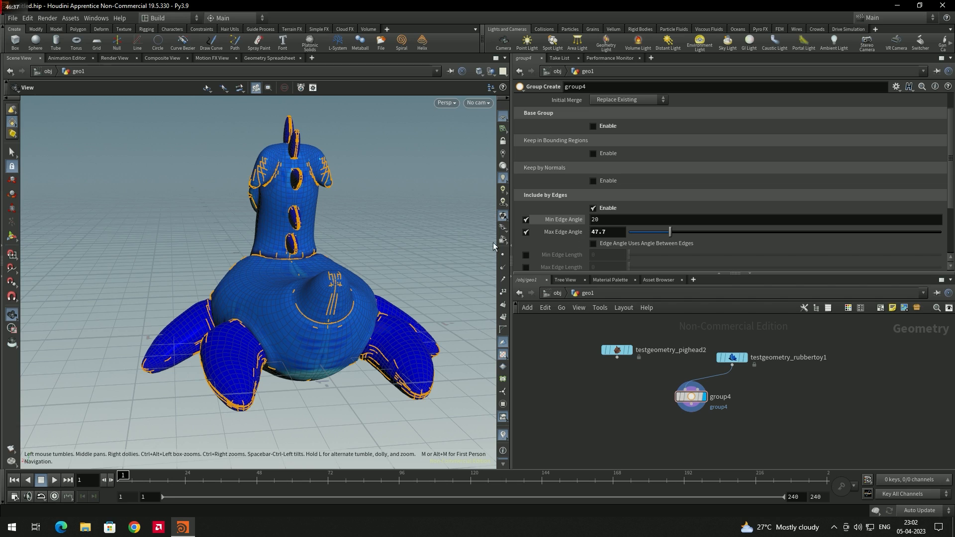
pyautogui.moveTo(670, 233); pyautogui.dragTo(724, 236)
# Step: Enable the minimum edge length on group4 and disable both edge angle limits
pyautogui.scroll(-2, 564, 226)
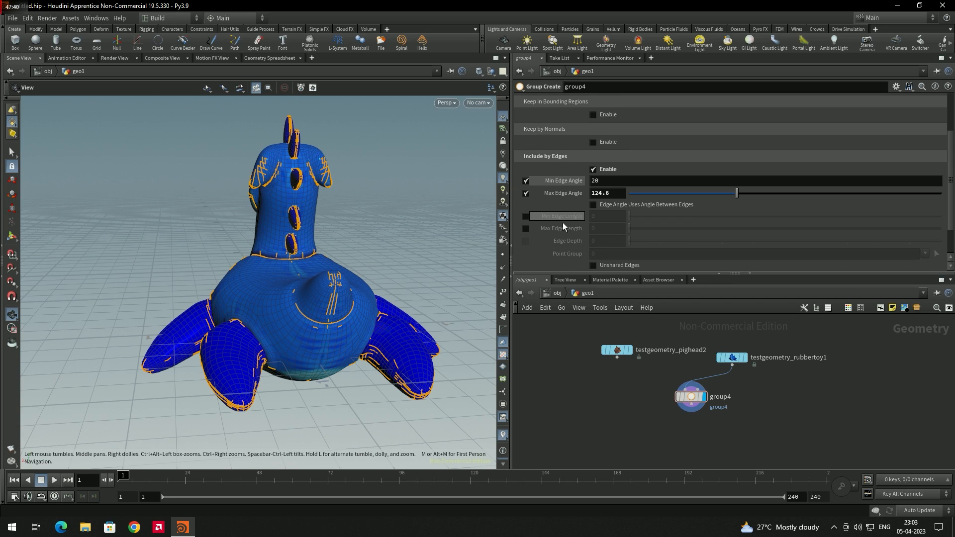
pyautogui.click(526, 216)
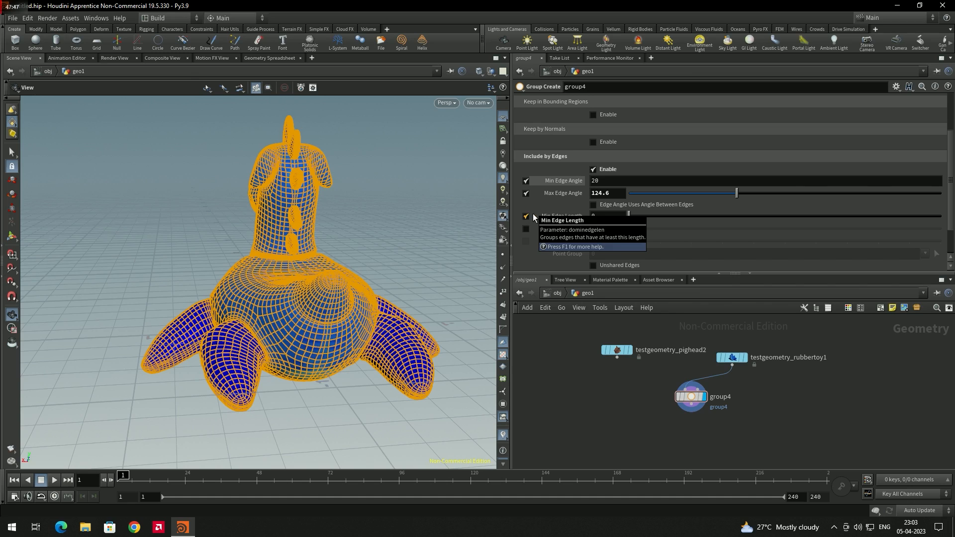
pyautogui.click(526, 194)
pyautogui.click(526, 182)
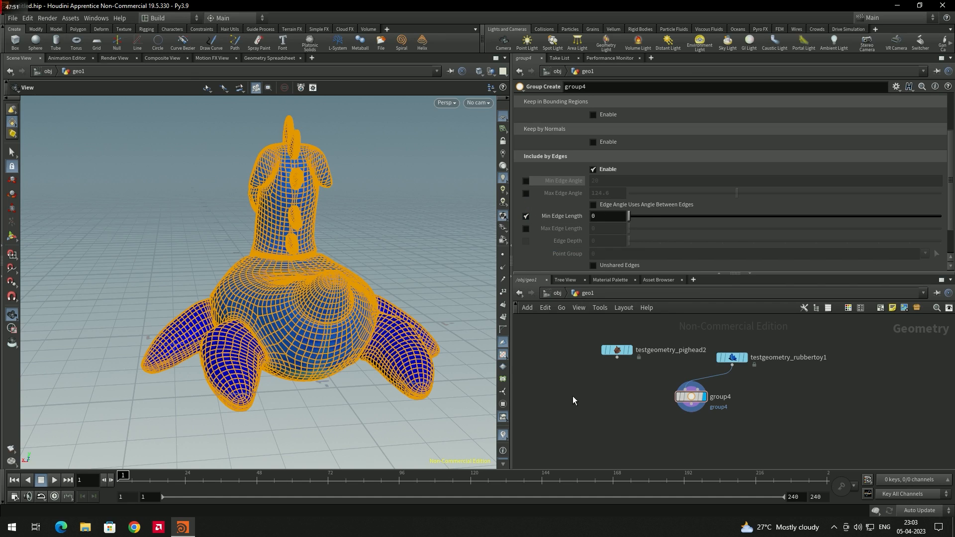
# Step: Add a Grid node in free space of the network beside the rubber toy and display it
pyautogui.moveTo(772, 401); pyautogui.dragTo(611, 398, button='middle')
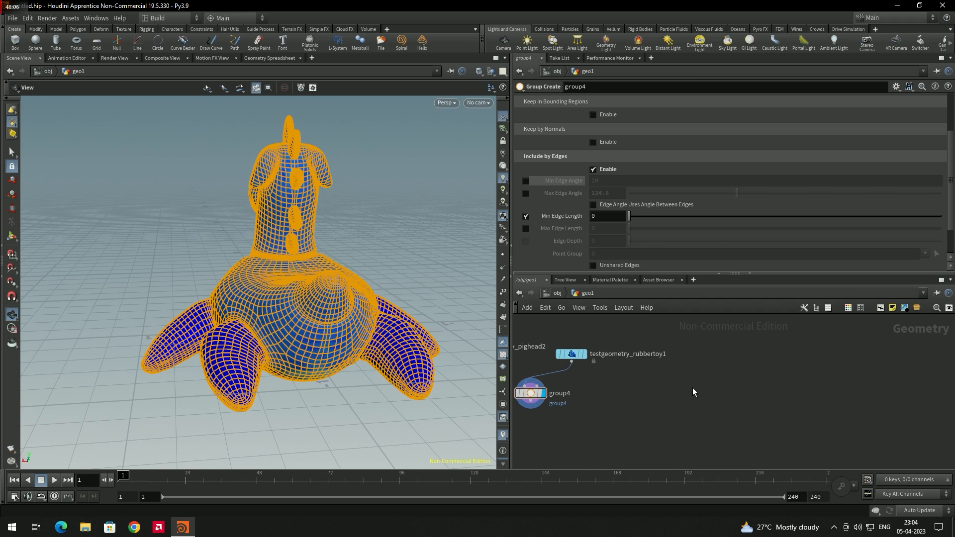
pyautogui.press('Tab')
pyautogui.write('gri')
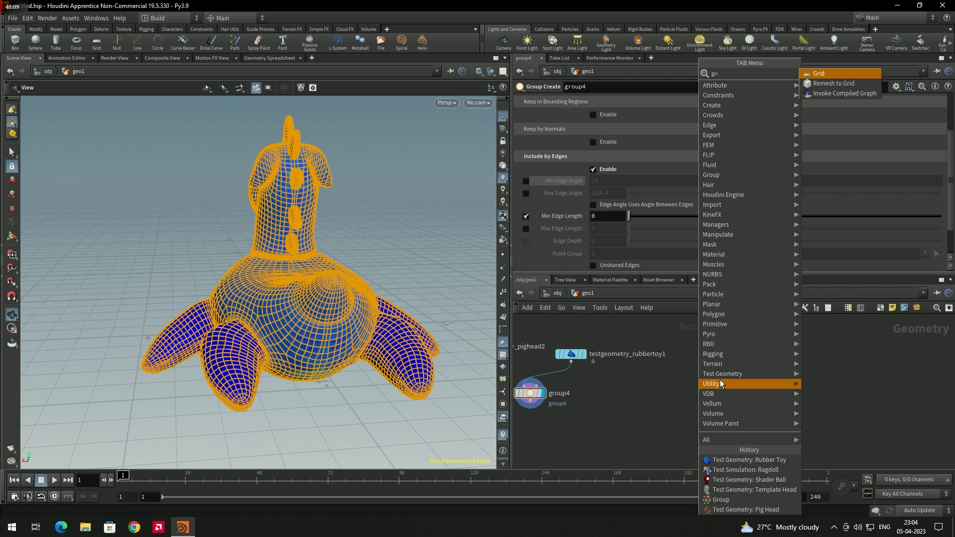
pyautogui.press('Return')
pyautogui.click(720, 380)
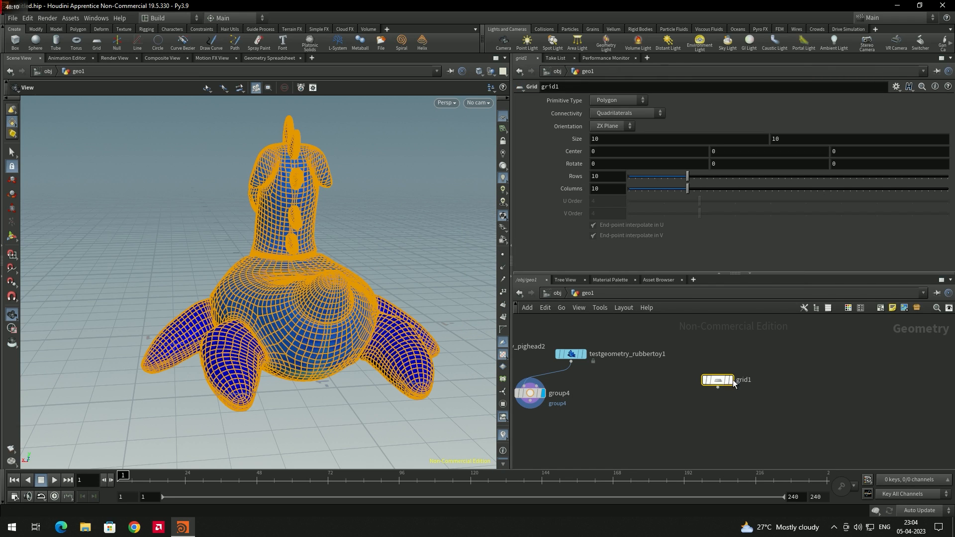
pyautogui.click(730, 381)
pyautogui.moveTo(759, 378); pyautogui.dragTo(737, 372, button='middle')
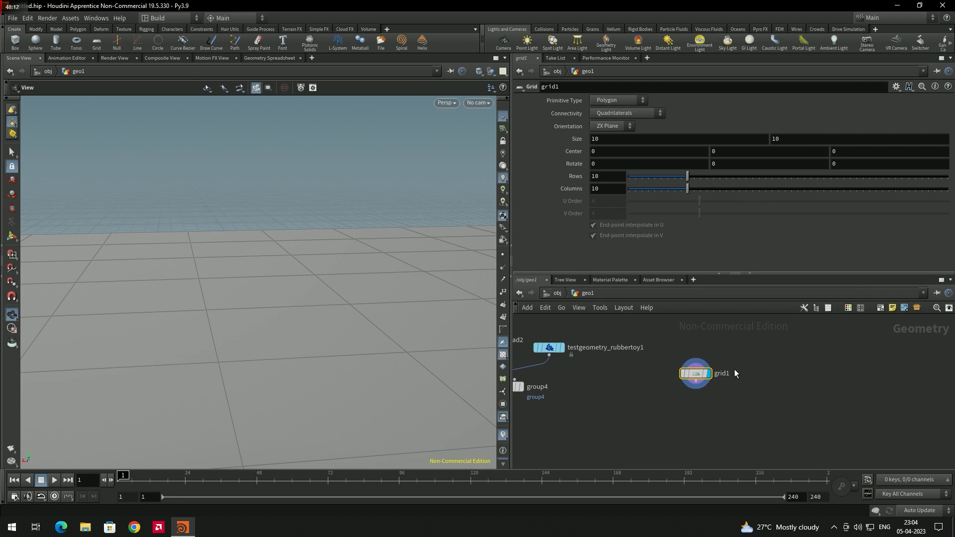
# Step: Reduce the grid to 5 rows and 5 columns
pyautogui.moveTo(320, 281); pyautogui.dragTo(354, 315, button='middle')
pyautogui.scroll(-3, 324, 274)
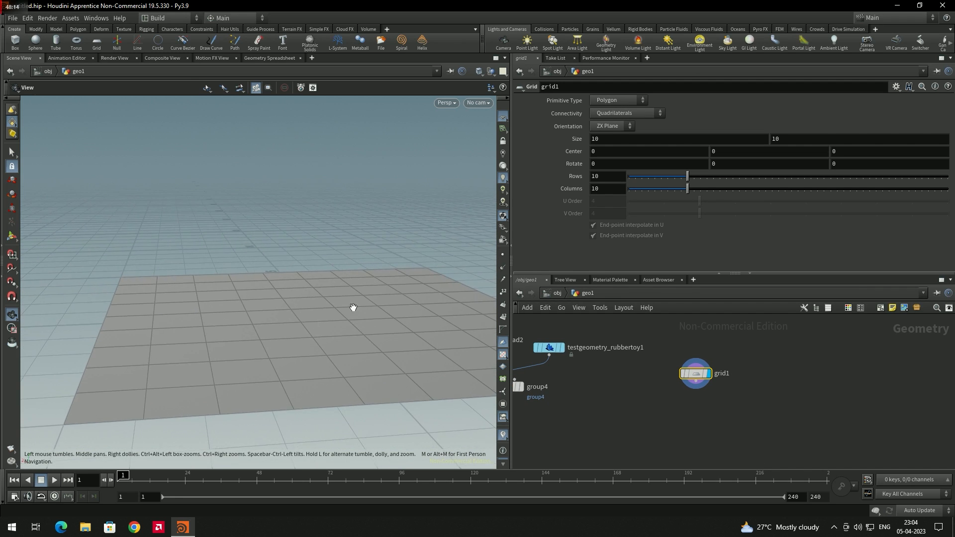
pyautogui.moveTo(350, 291); pyautogui.dragTo(354, 322)
pyautogui.moveTo(349, 304); pyautogui.dragTo(356, 311, button='middle')
pyautogui.moveTo(687, 178); pyautogui.dragTo(655, 192)
pyautogui.scroll(-3, 334, 242)
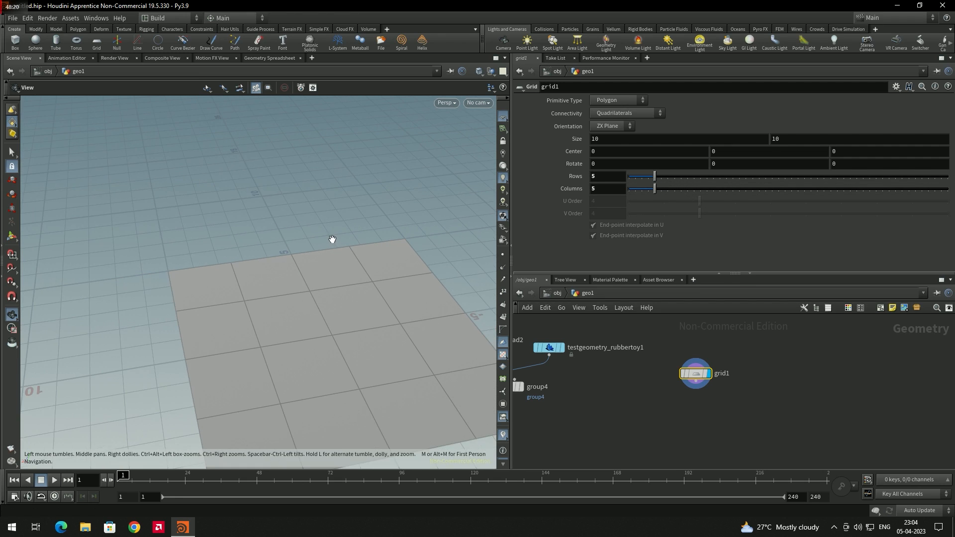
pyautogui.scroll(-3, 412, 264)
pyautogui.moveTo(406, 282); pyautogui.dragTo(336, 275, button='middle')
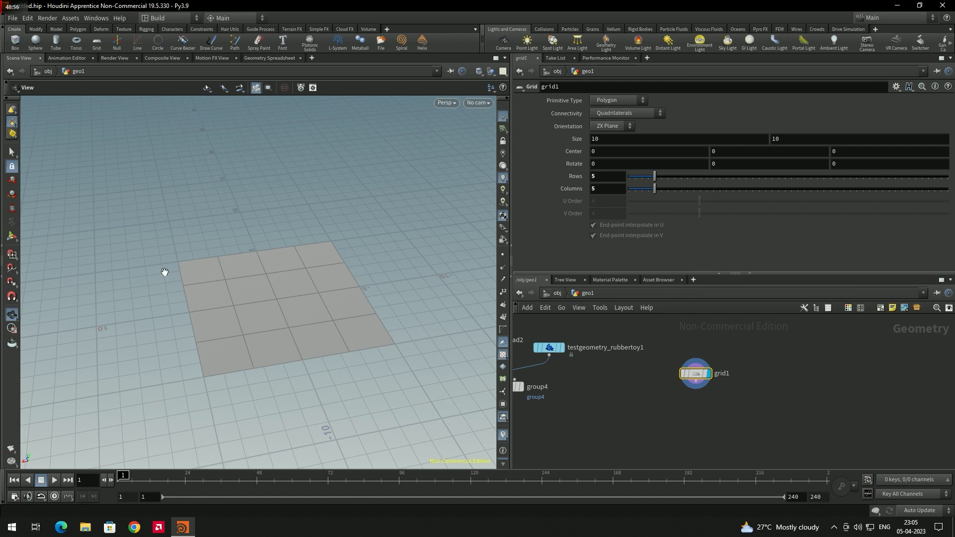
# Step: Activate the Select tool and restrict the viewport selection to edges
pyautogui.click(13, 153)
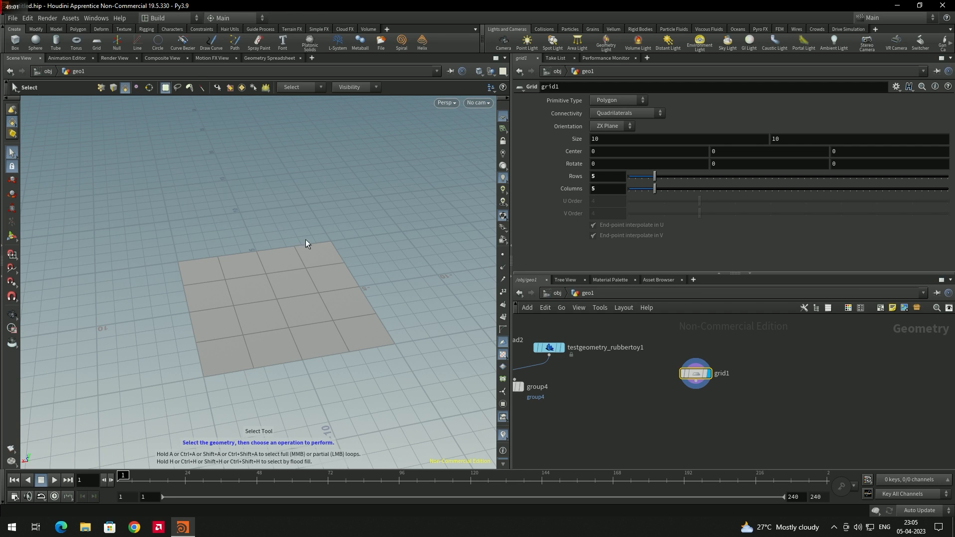
pyautogui.click(13, 124)
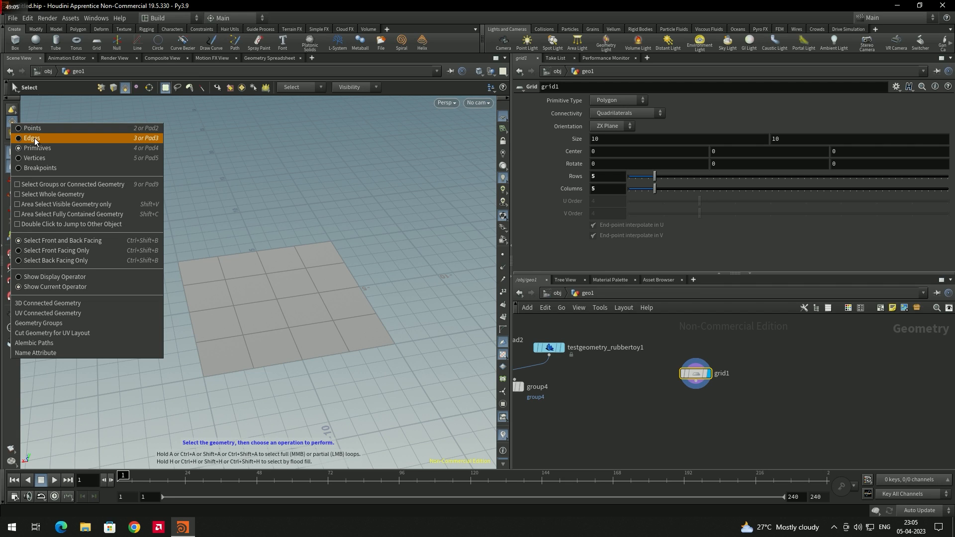
pyautogui.click(34, 139)
pyautogui.click(13, 124)
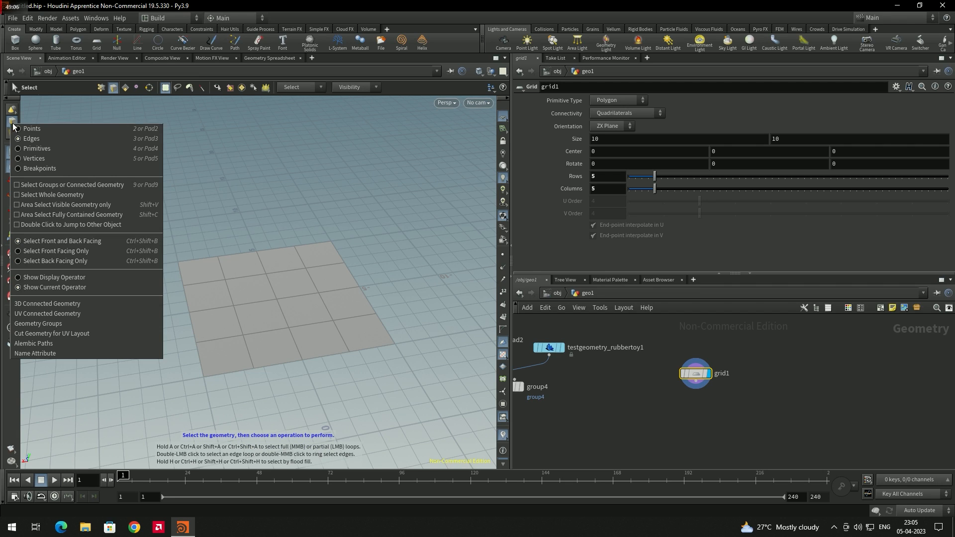
pyautogui.click(34, 138)
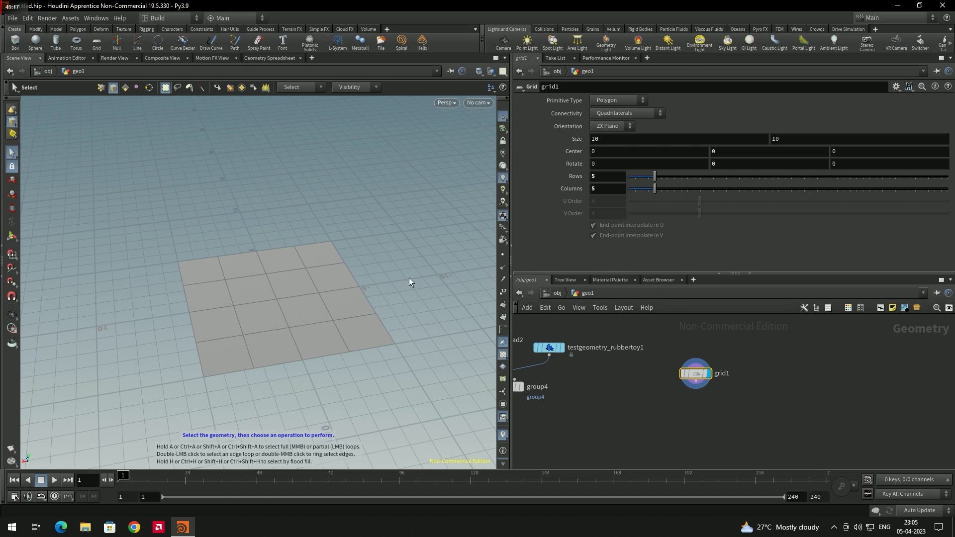
# Step: PolyExtrude two opposite outer borders of the grid outward, with a distance of about 8.03 and an inset of -0.8
pyautogui.keyDown('shift'); pyautogui.click(367, 298); pyautogui.keyUp('shift')
pyautogui.keyDown('shift'); pyautogui.click(185, 301); pyautogui.keyUp('shift')
pyautogui.press('Tab')
pyautogui.write('p')
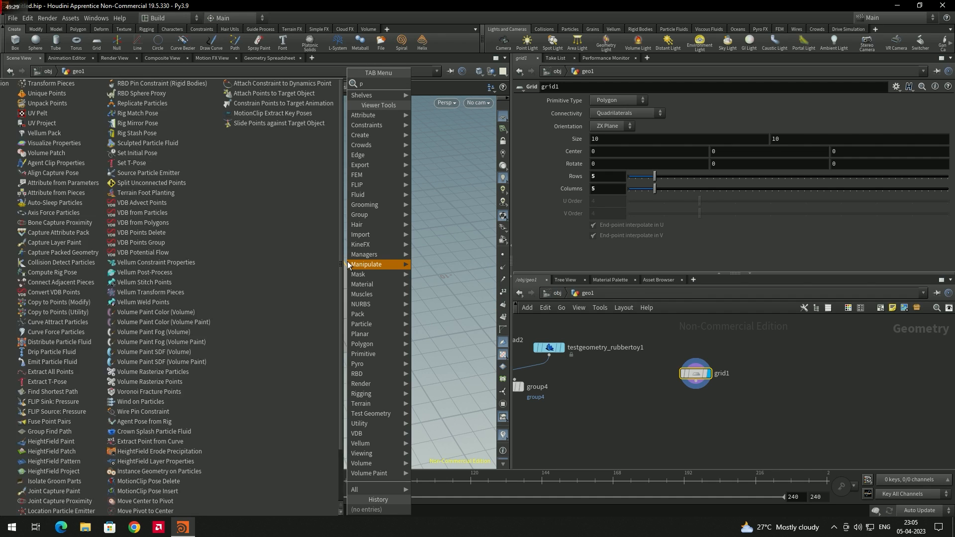
pyautogui.write('oly')
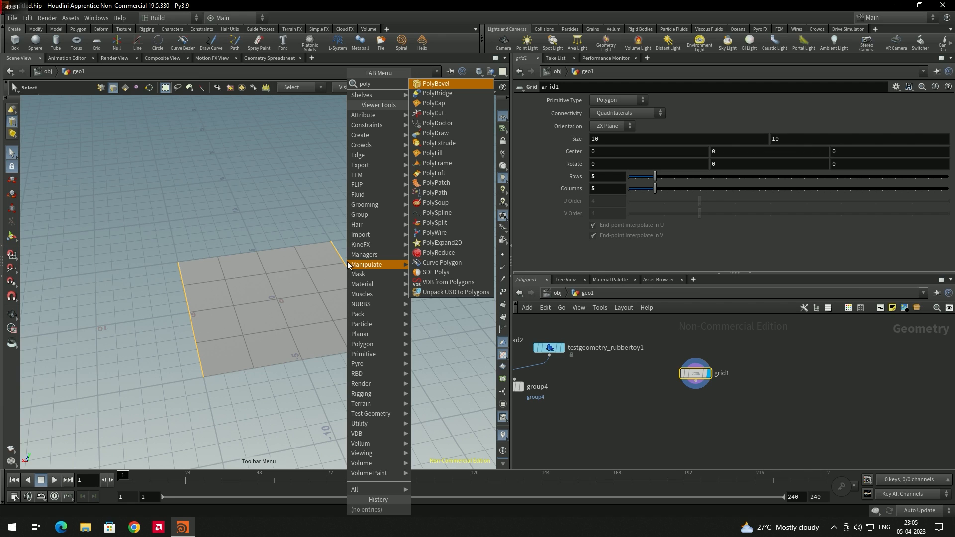
pyautogui.press('Down')
pyautogui.press('Down')
pyautogui.press('Down')
pyautogui.press('Down')
pyautogui.press('Down')
pyautogui.press('Down')
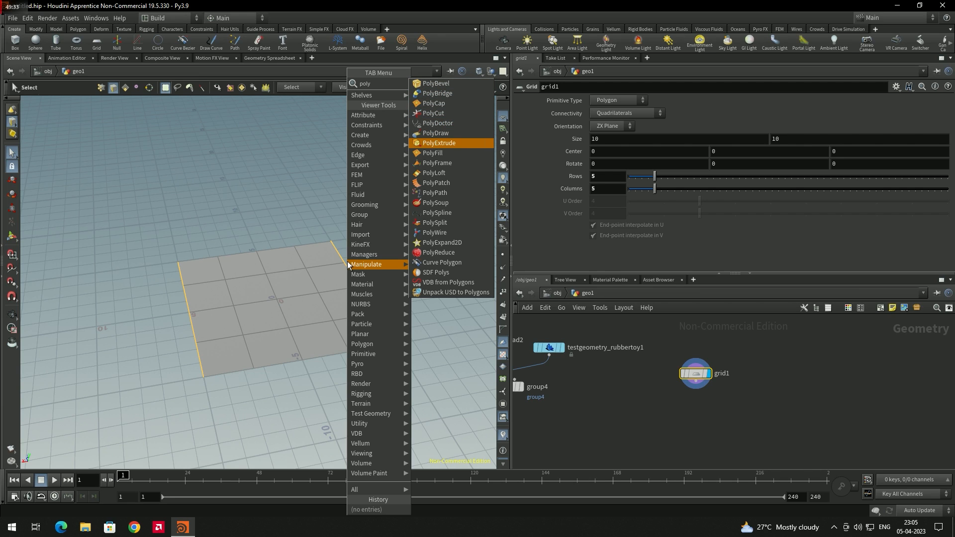
pyautogui.press('Return')
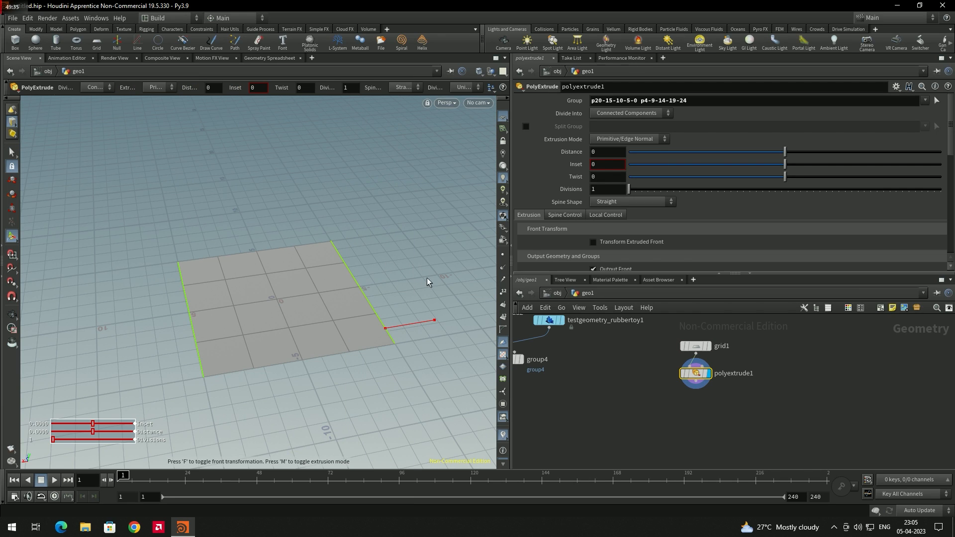
pyautogui.moveTo(435, 321); pyautogui.dragTo(549, 293)
# Step: Add a Group node below polyextrude1 and connect the polyextrude1 output to it
pyautogui.scroll(-5, 412, 304)
pyautogui.scroll(-3, 348, 303)
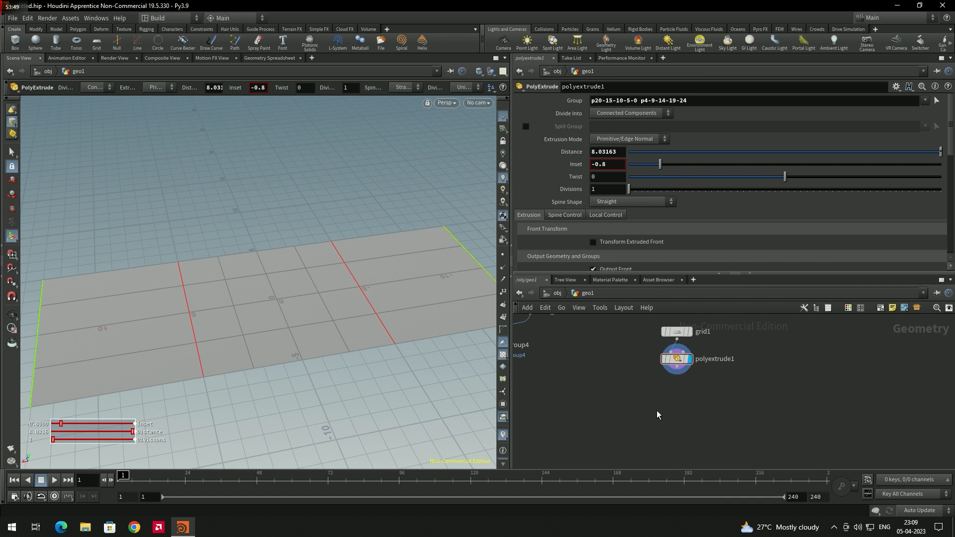
pyautogui.press('Tab')
pyautogui.write('grou')
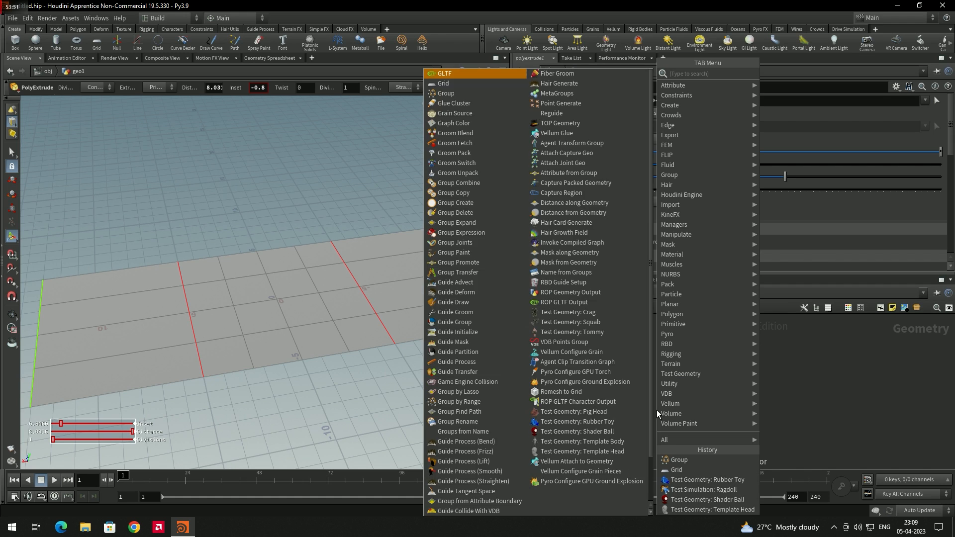
pyautogui.press('Return')
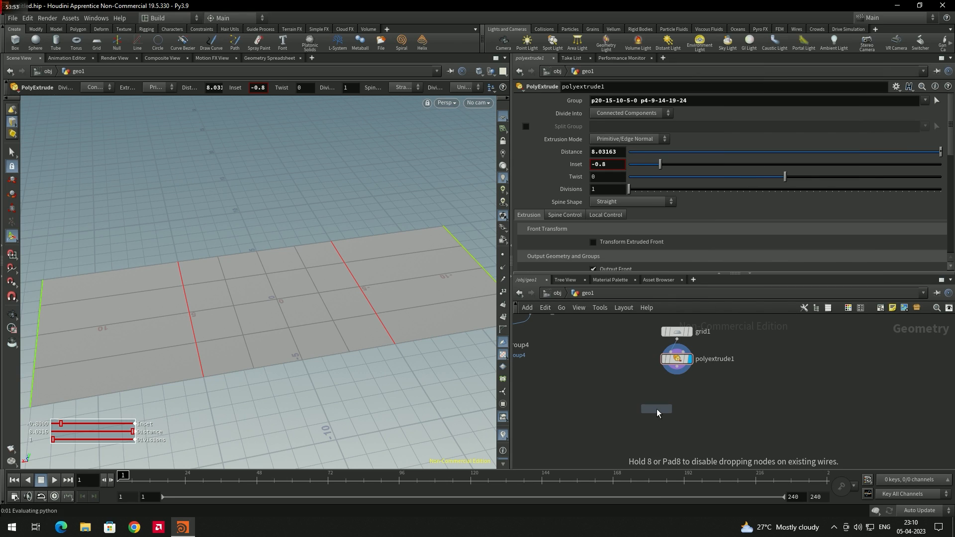
pyautogui.click(656, 409)
pyautogui.click(653, 401)
pyautogui.click(677, 371)
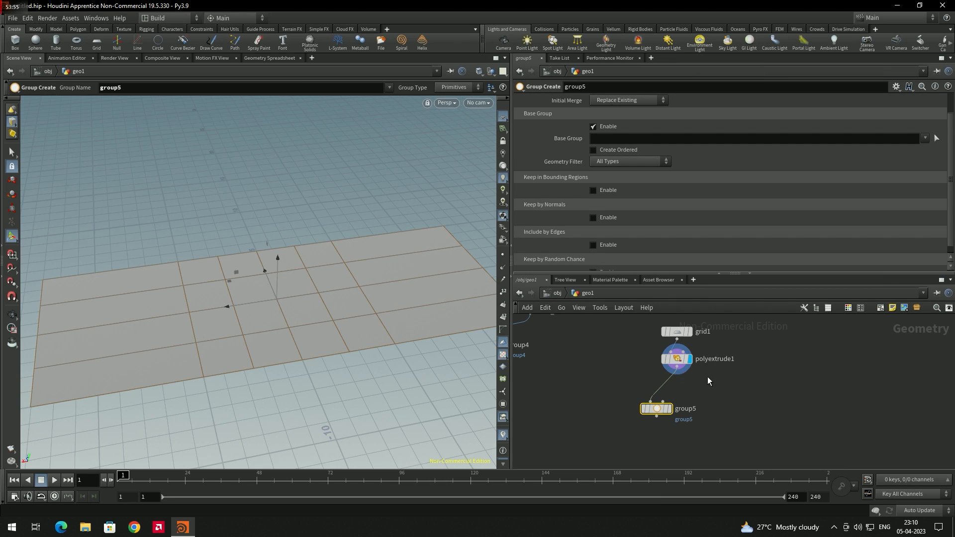
# Step: Disable the base group on group5 and set its group type to Edges
pyautogui.scroll(2, 563, 229)
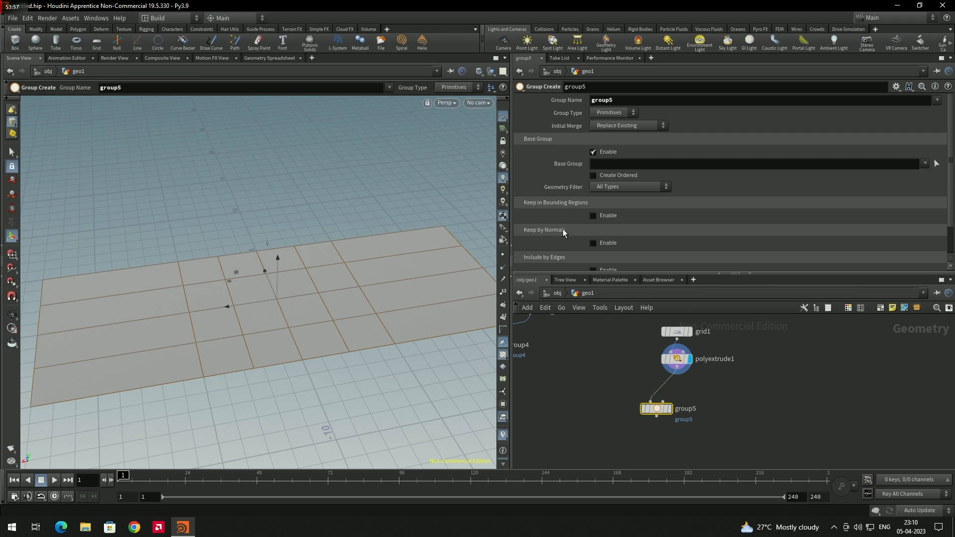
pyautogui.click(592, 152)
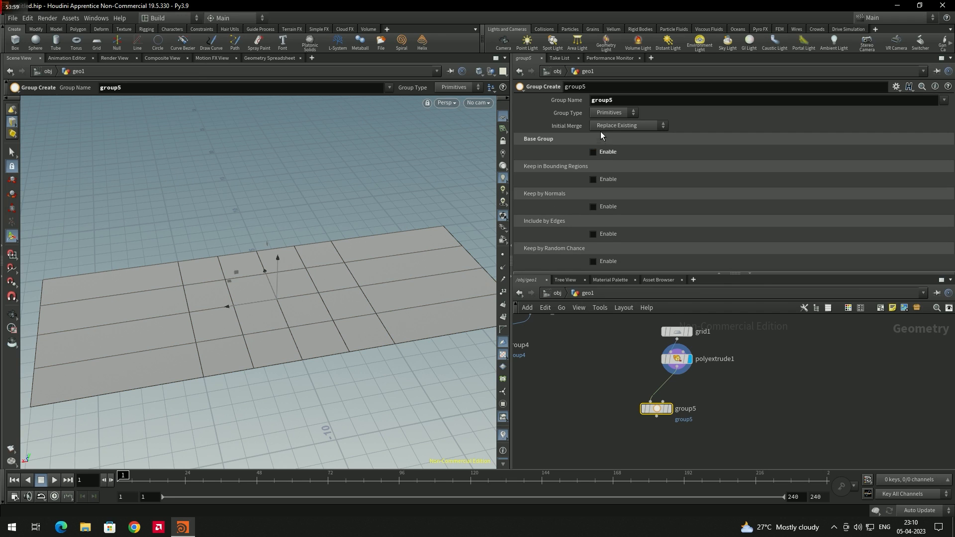
pyautogui.click(601, 109)
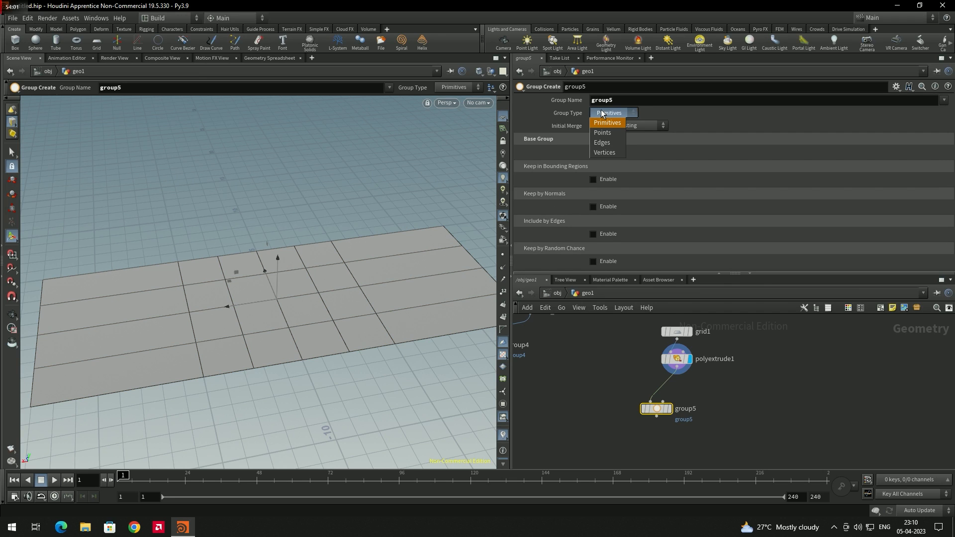
pyautogui.click(603, 143)
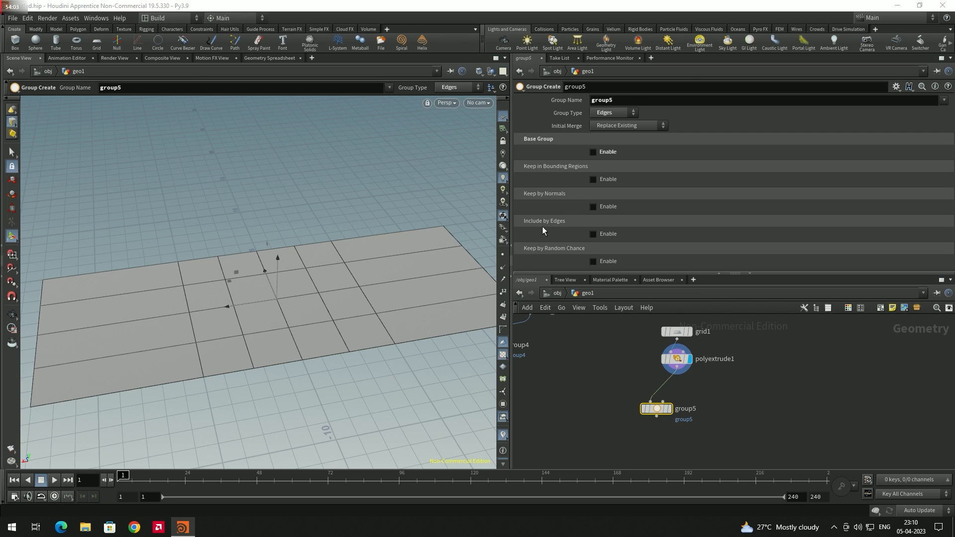
# Step: Enable Include by Edges on group5 with the minimum edge length option
pyautogui.click(593, 234)
pyautogui.scroll(-2, 551, 244)
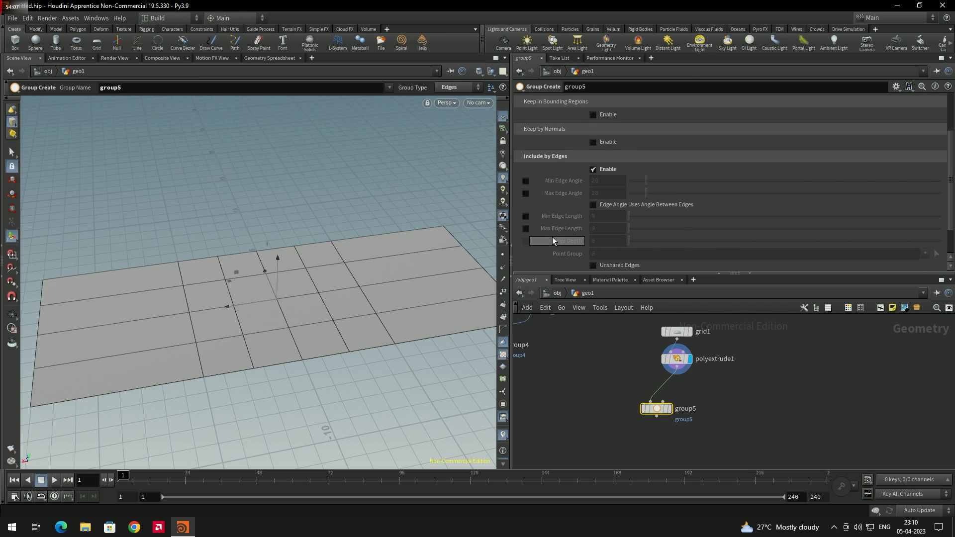
pyautogui.click(526, 216)
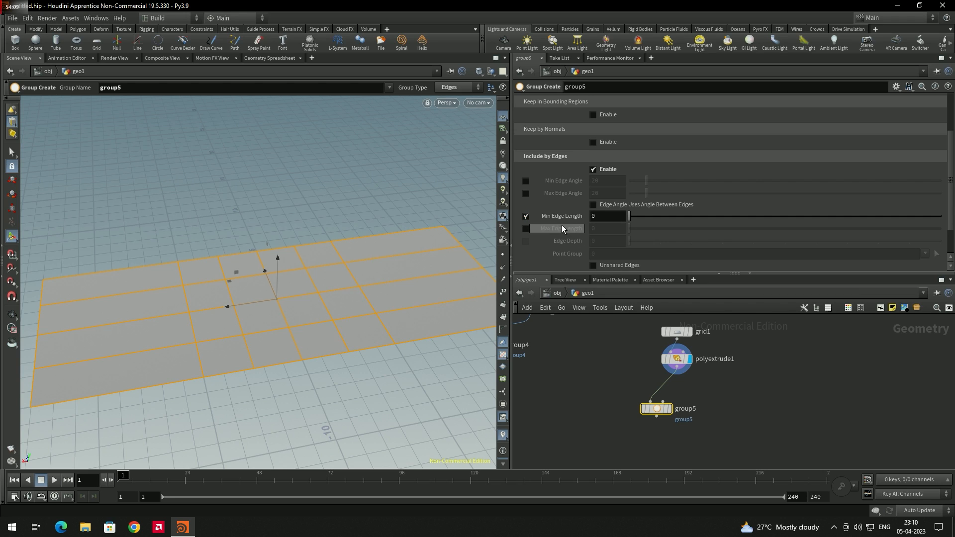
# Step: Display group5 and raise its minimum edge length to 7.7
pyautogui.click(671, 410)
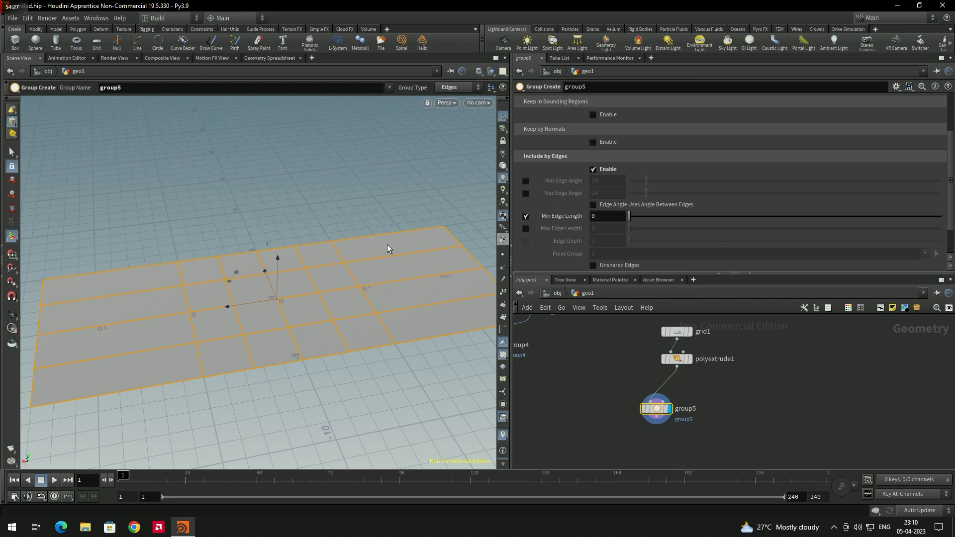
pyautogui.moveTo(630, 215); pyautogui.dragTo(637, 214)
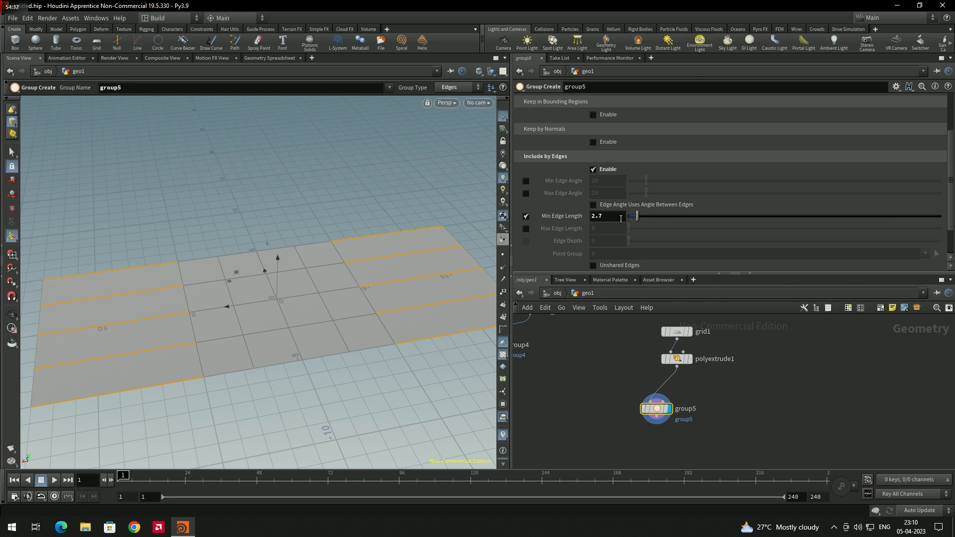
pyautogui.click(603, 216)
pyautogui.moveTo(637, 217); pyautogui.dragTo(633, 219)
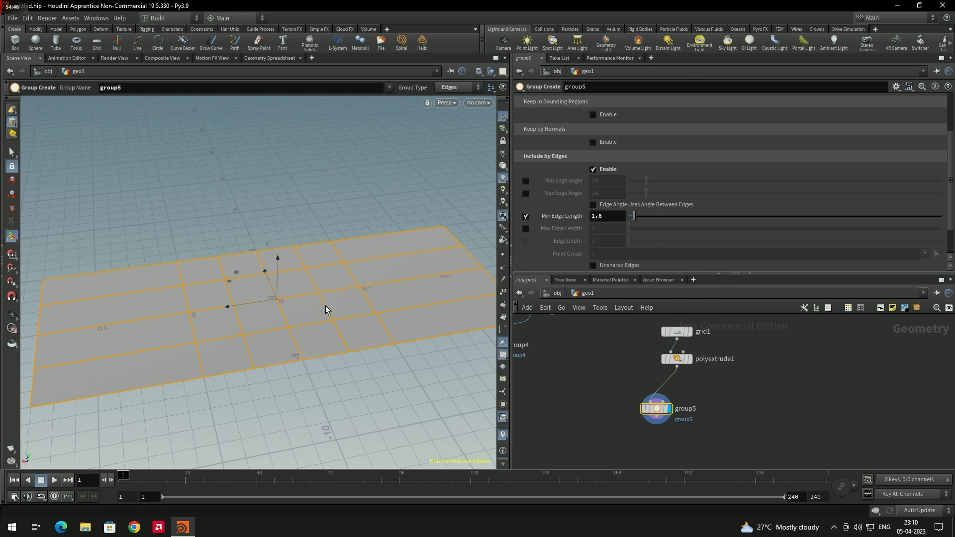
pyautogui.moveTo(632, 217); pyautogui.dragTo(653, 222)
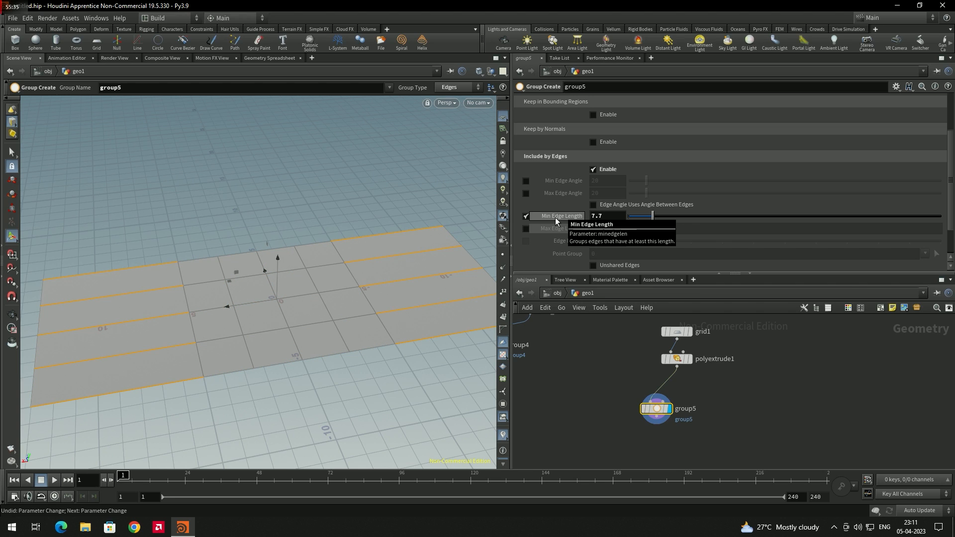
# Step: Replace the minimum edge length limit on group5 with a maximum edge length that keeps only the grid's short edges
pyautogui.click(526, 228)
pyautogui.click(525, 217)
pyautogui.moveTo(596, 228); pyautogui.dragTo(815, 240, button='middle')
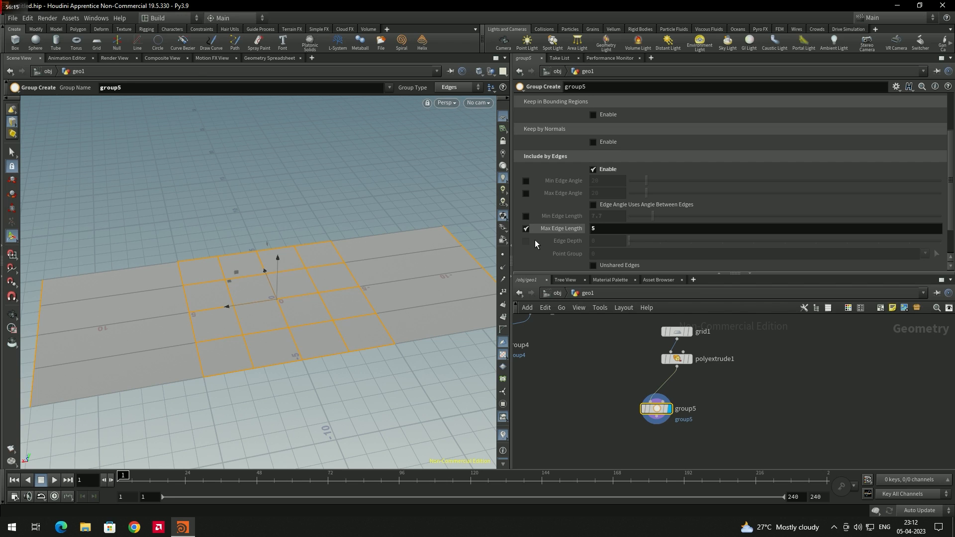
# Step: Turn off the maximum edge length on group5 and include the unshared edges
pyautogui.click(525, 228)
pyautogui.click(599, 266)
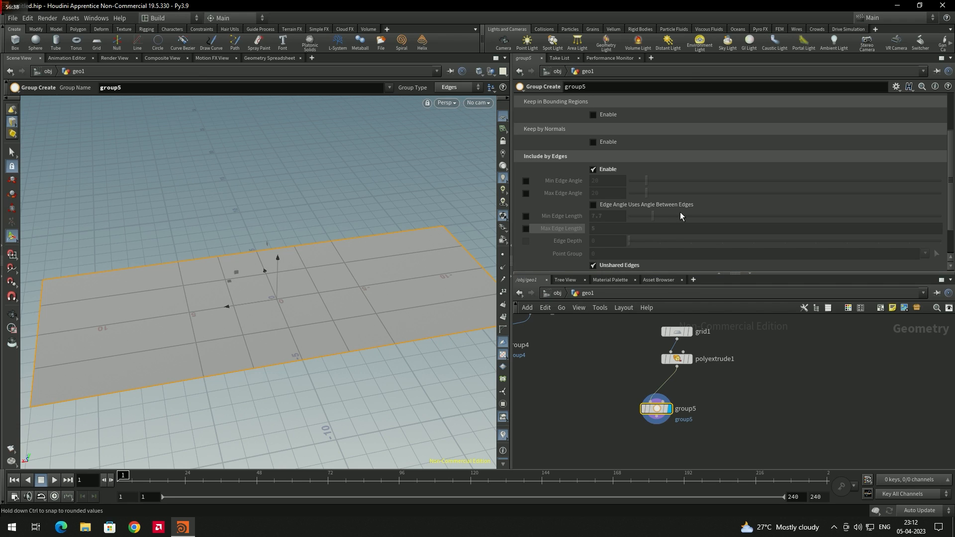
# Step: Enable Keep by Random Chance on group5 and disable Include by Edges
pyautogui.scroll(-2, 682, 211)
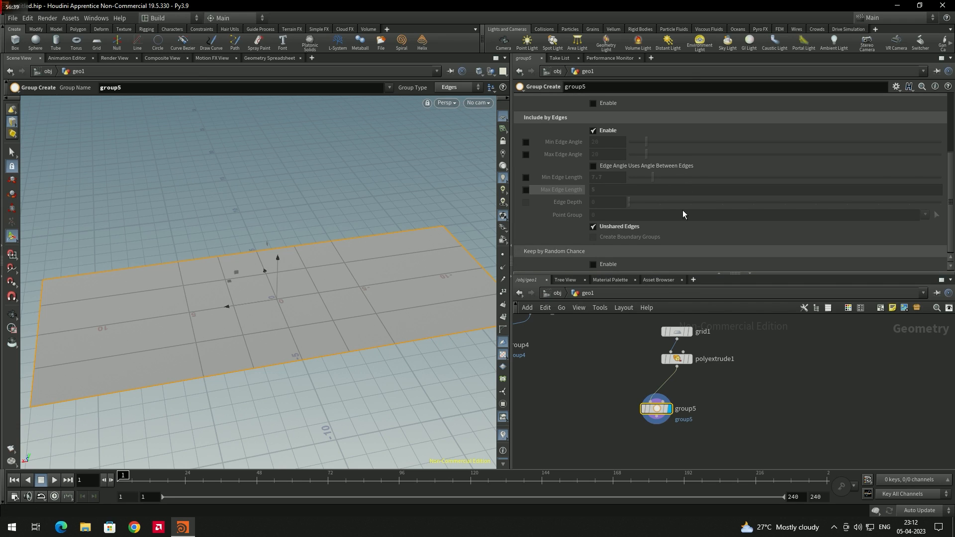
pyautogui.click(592, 263)
pyautogui.scroll(1, 592, 238)
pyautogui.scroll(4, 572, 227)
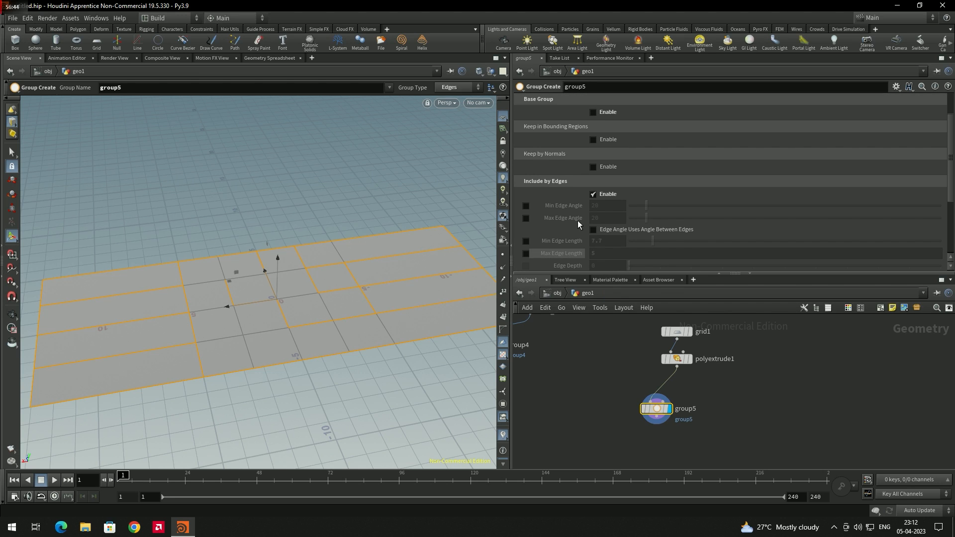
pyautogui.click(592, 195)
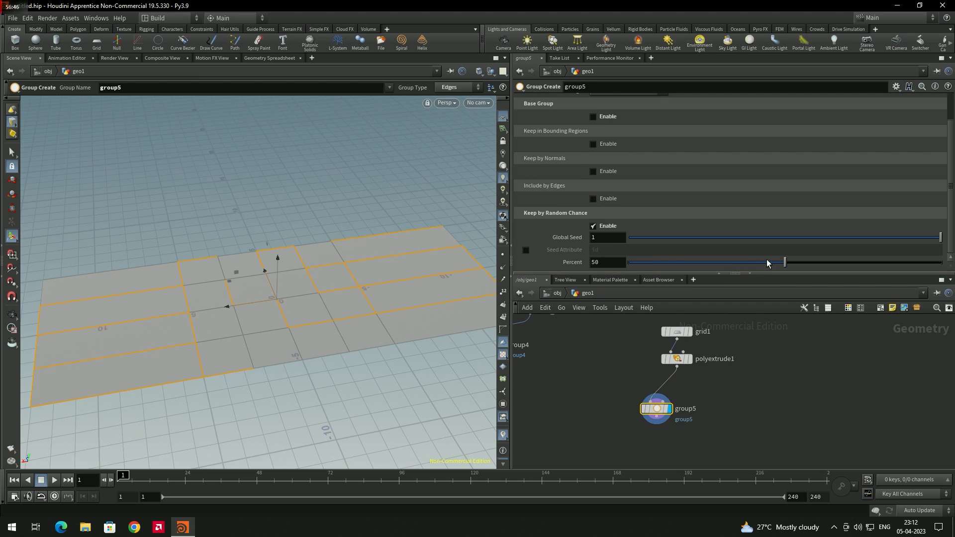
# Step: Set the random chance on group5 to a global seed of 0.335 and a percentage of 12.6
pyautogui.moveTo(930, 237); pyautogui.dragTo(833, 250)
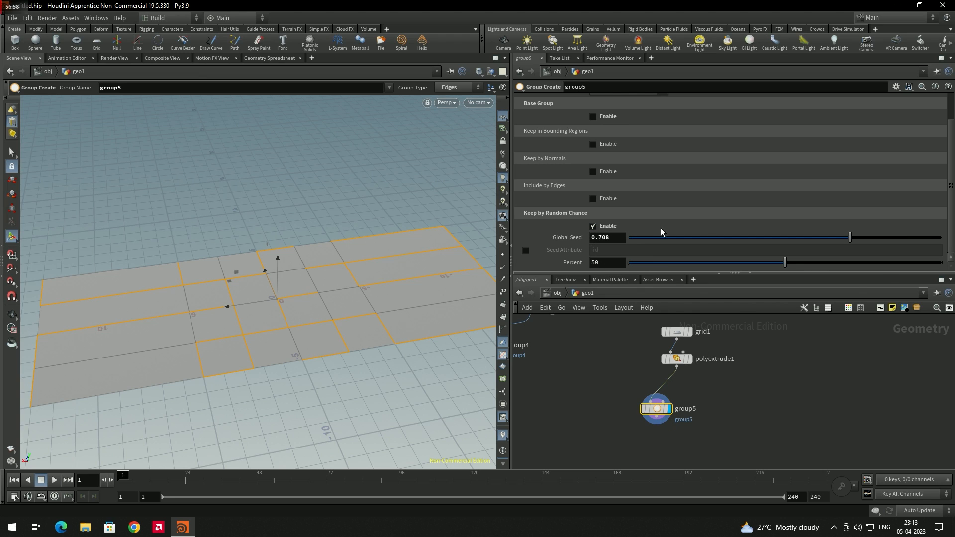
pyautogui.moveTo(784, 263); pyautogui.dragTo(669, 279)
pyautogui.moveTo(829, 240); pyautogui.dragTo(733, 244)
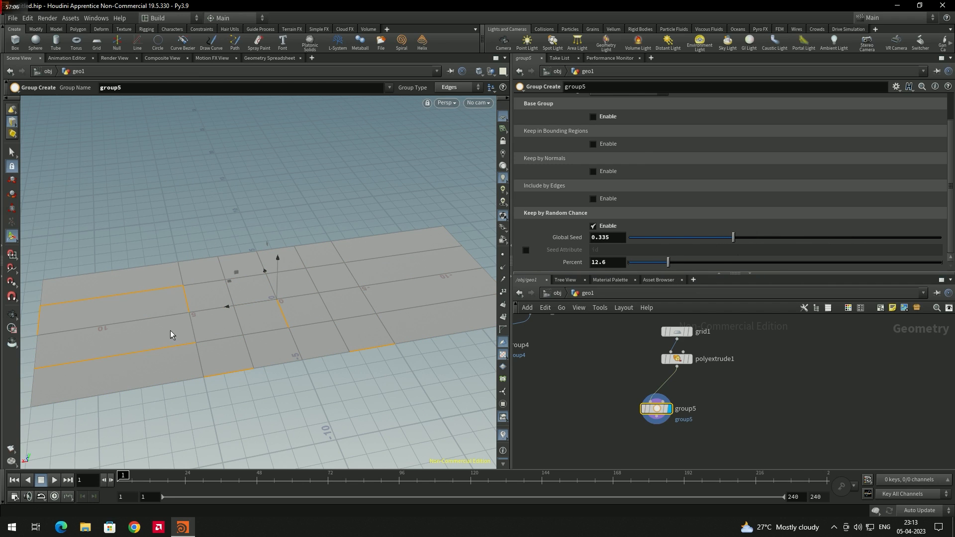
# Step: Switch group5 to the Primitives group type, with a random global seed of 0.295 and a percentage of 16.3
pyautogui.scroll(2, 542, 161)
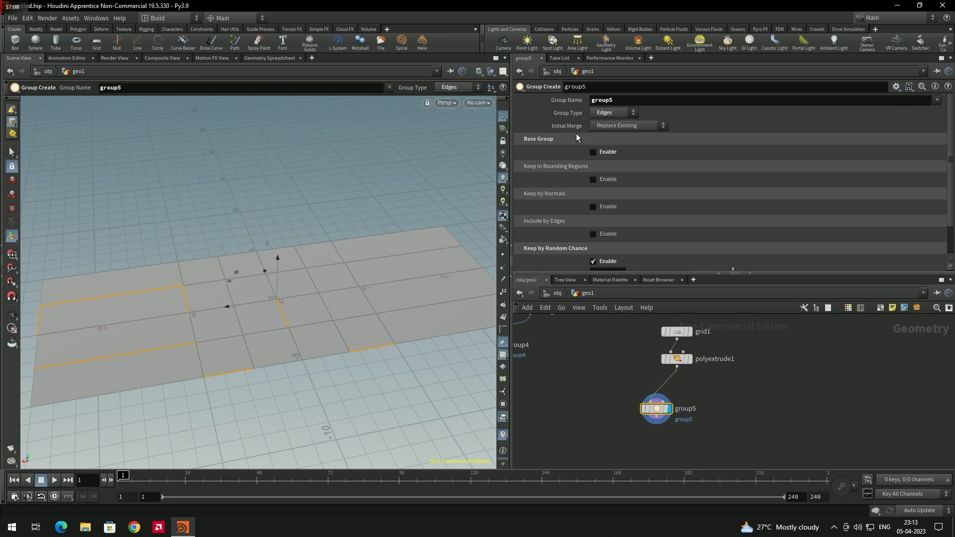
pyautogui.click(609, 124)
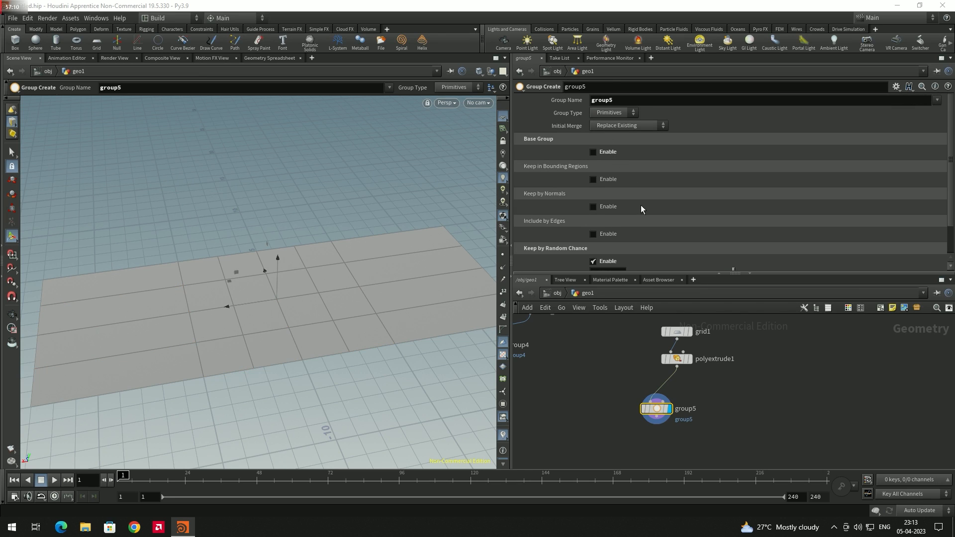
pyautogui.scroll(-2, 689, 228)
pyautogui.moveTo(733, 238); pyautogui.dragTo(762, 236)
pyautogui.moveTo(668, 262); pyautogui.dragTo(679, 262)
pyautogui.moveTo(758, 238); pyautogui.dragTo(721, 239)
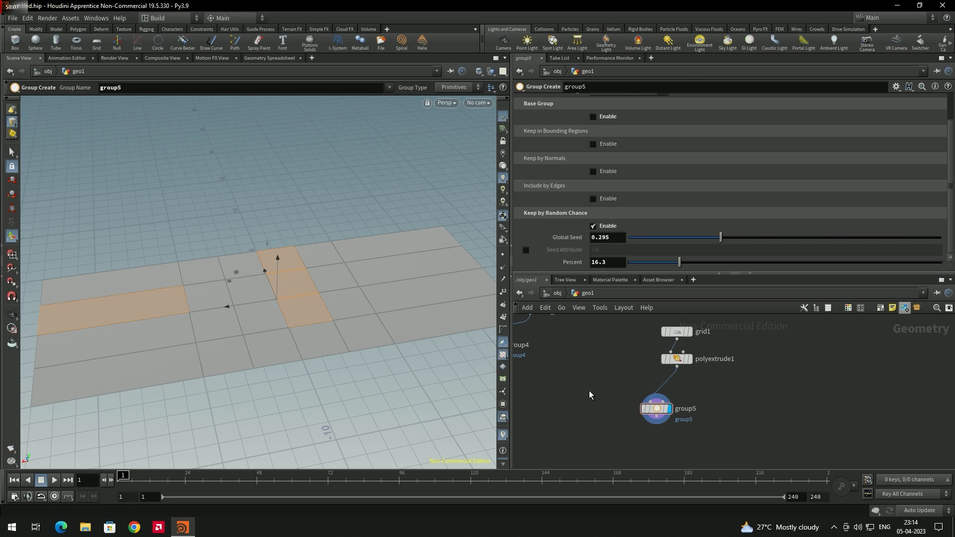
# Step: Create a new sphere object in the scene
pyautogui.moveTo(671, 408)
pyautogui.click(12, 152)
pyautogui.click(213, 187)
pyautogui.press('Tab')
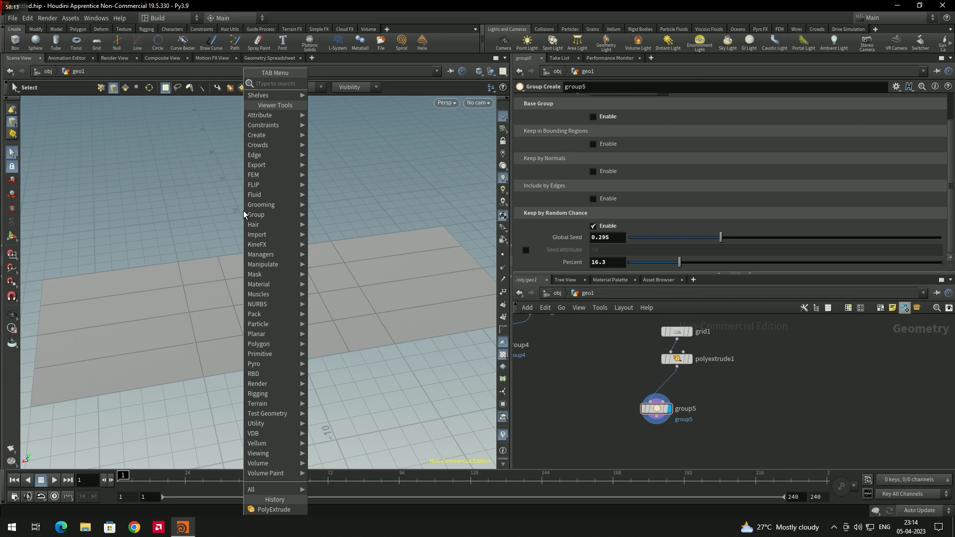
pyautogui.write('sphere')
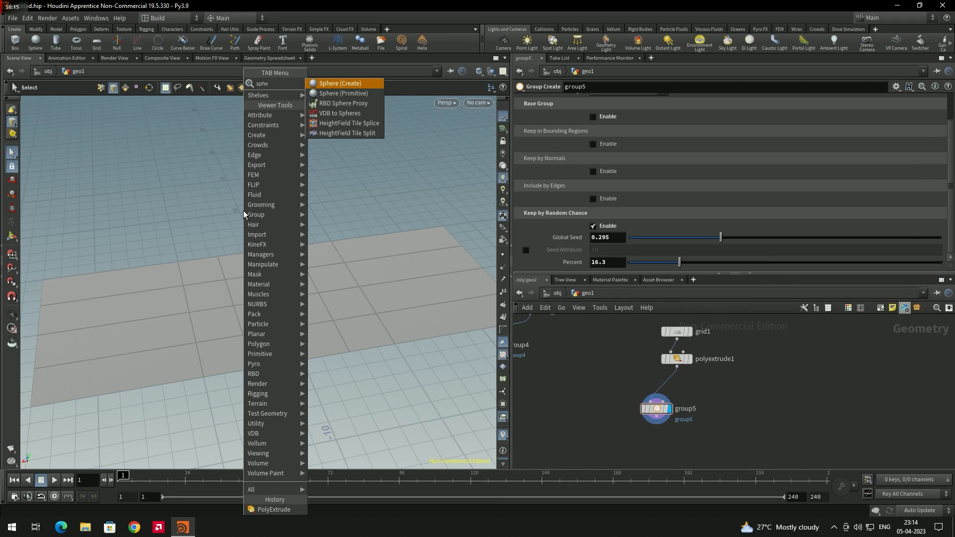
pyautogui.press('Return')
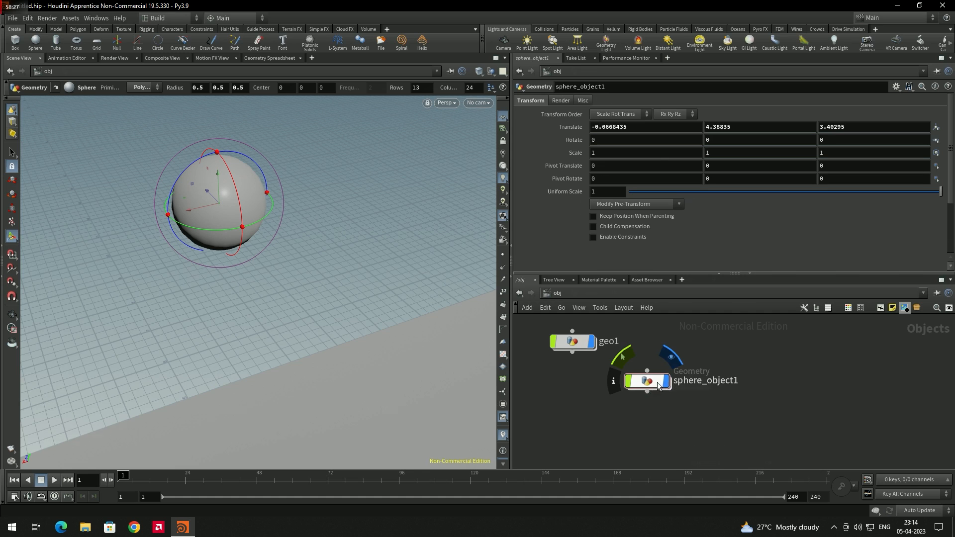
# Step: Enter the sphere object's network and set the sphere to 24 rows and 30 columns
pyautogui.doubleClick(647, 381)
pyautogui.moveTo(695, 201); pyautogui.dragTo(807, 215)
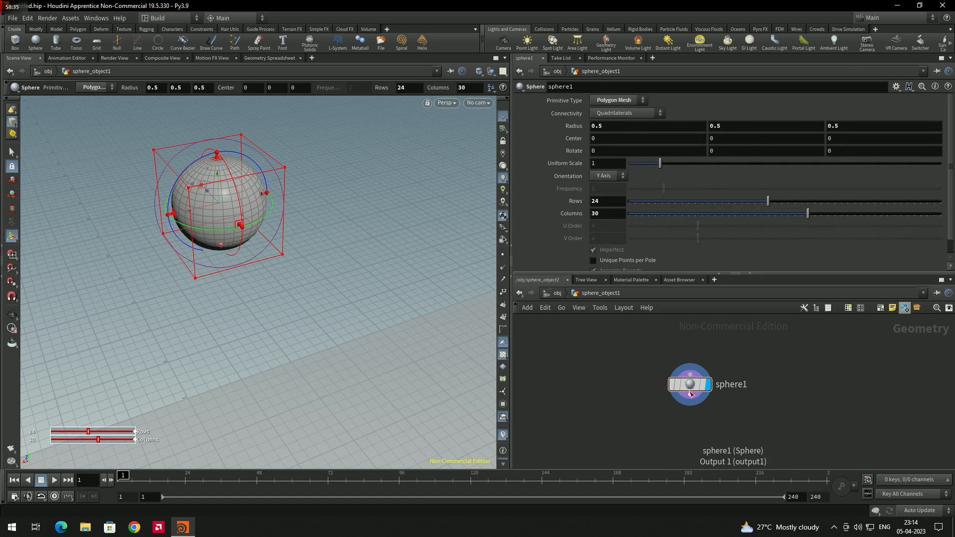
# Step: Add a Group node below sphere1, connect the sphere's output to it and display it
pyautogui.moveTo(690, 392); pyautogui.dragTo(690, 384)
pyautogui.press('Tab')
pyautogui.write('gr')
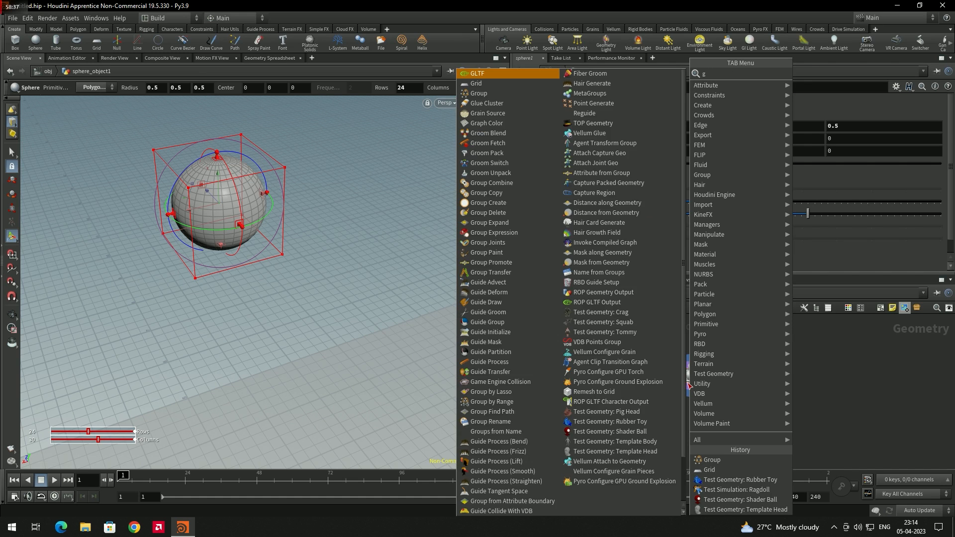
pyautogui.press('Return')
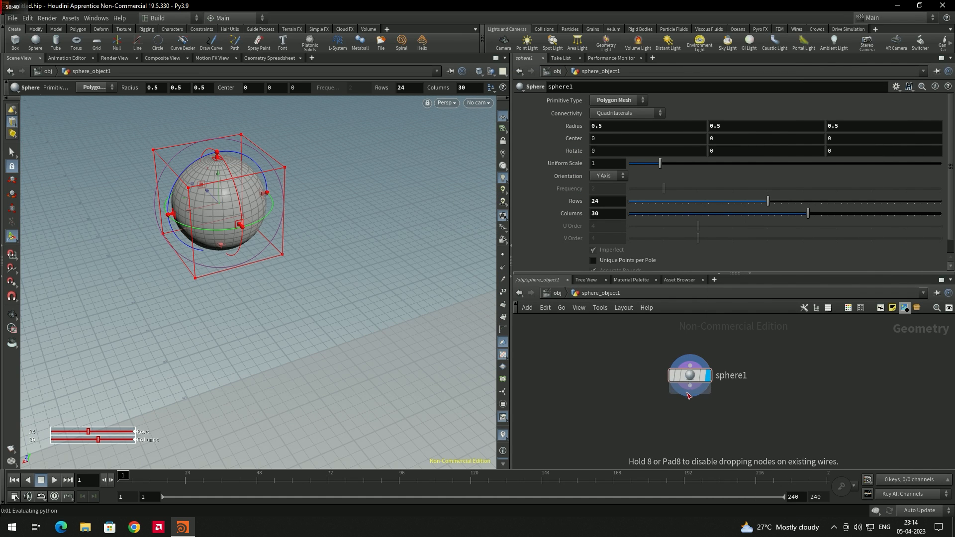
pyautogui.click(682, 413)
pyautogui.moveTo(690, 396); pyautogui.dragTo(673, 404)
pyautogui.click(700, 414)
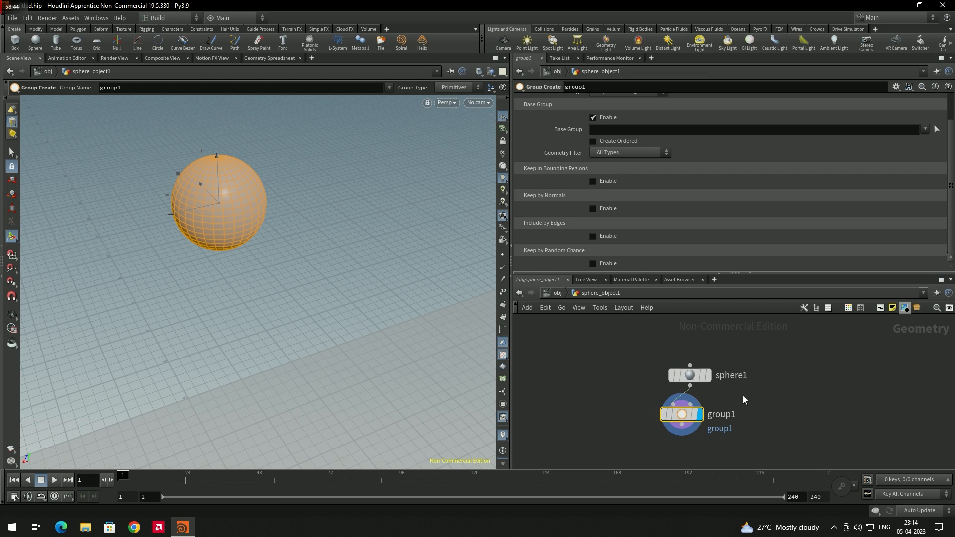
# Step: Disable the base group on the sphere's group1 node, keeping the group type as Primitives
pyautogui.scroll(2, 745, 130)
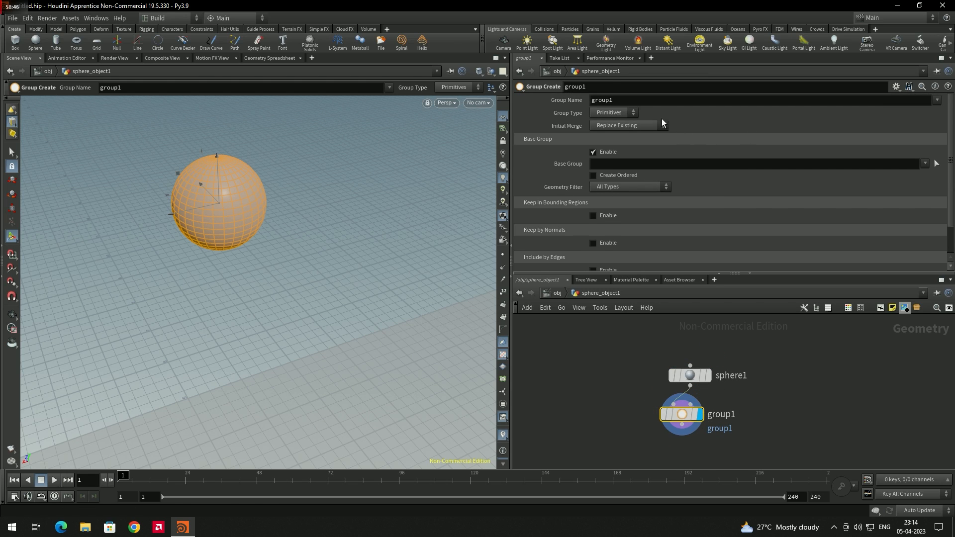
pyautogui.click(619, 113)
pyautogui.scroll(-2, 701, 201)
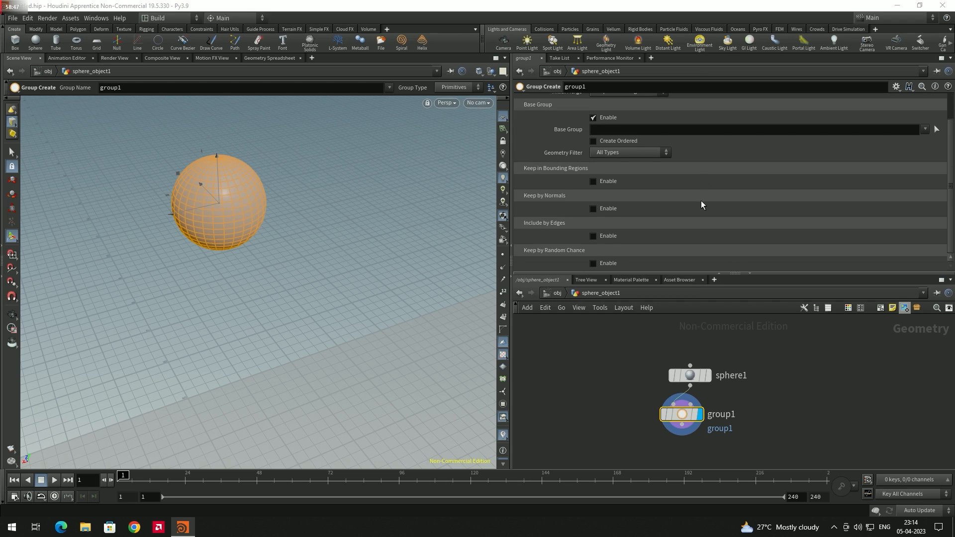
pyautogui.click(593, 118)
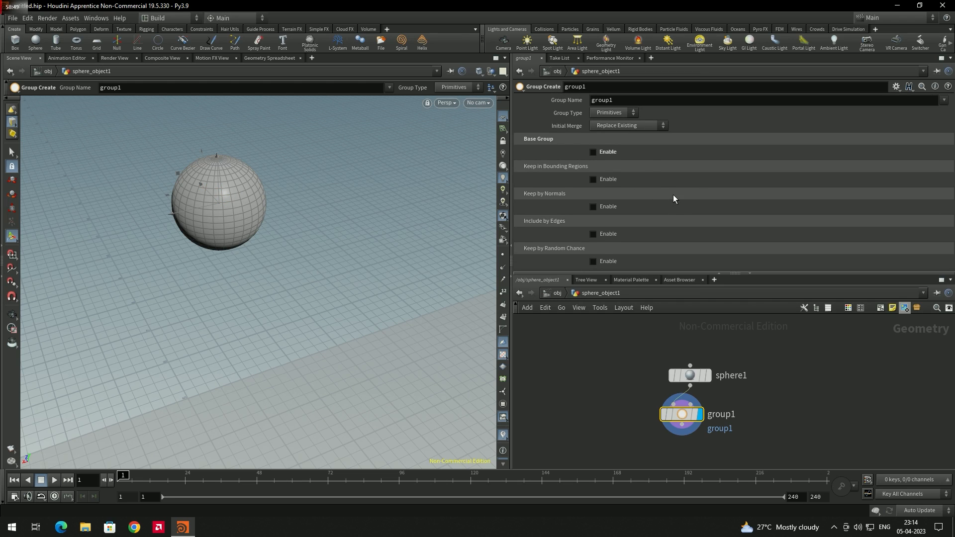
# Step: Enable Keep by Random Chance on group1 with 34.6 percent and a global seed of 0.844
pyautogui.click(593, 261)
pyautogui.scroll(-2, 648, 243)
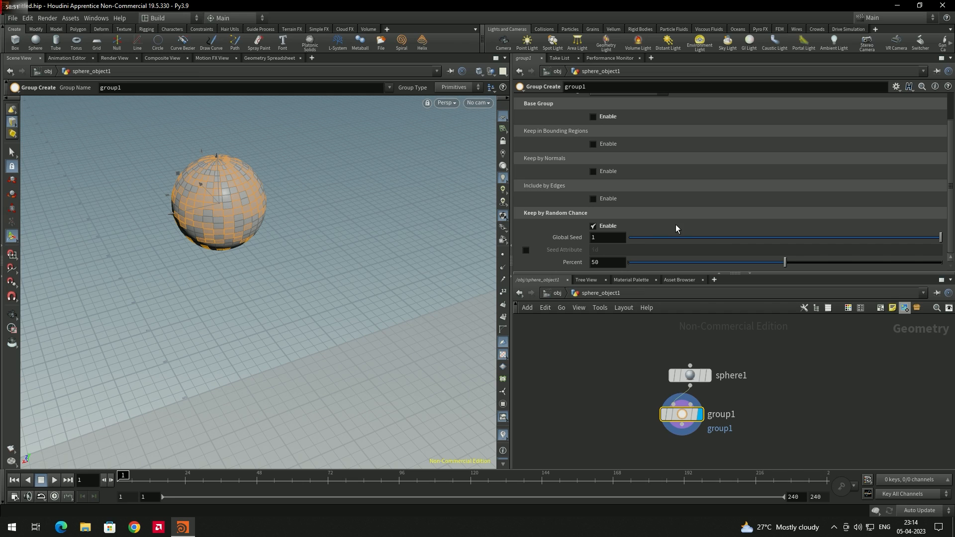
pyautogui.moveTo(785, 262); pyautogui.dragTo(737, 262)
pyautogui.moveTo(940, 238); pyautogui.dragTo(892, 239)
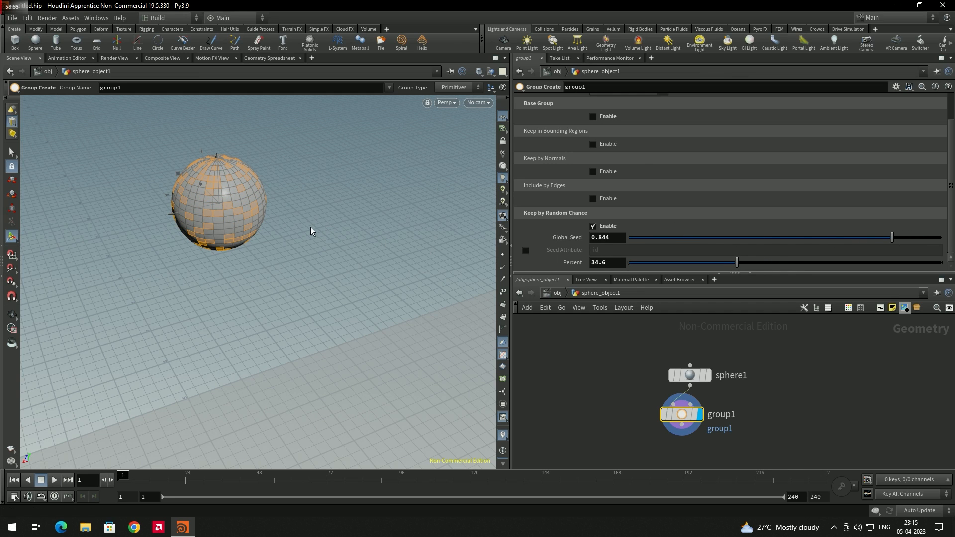
# Step: Add a PolyExtrude node for the randomly grouped primitives of the sphere
pyautogui.press('Escape')
pyautogui.moveTo(196, 269); pyautogui.dragTo(294, 264)
pyautogui.press('Return')
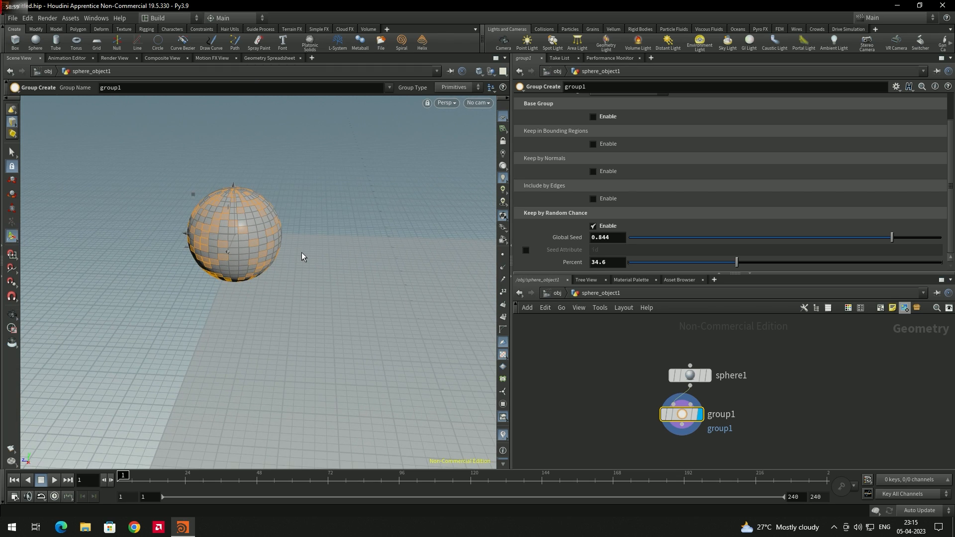
pyautogui.press('Tab')
pyautogui.write('poly')
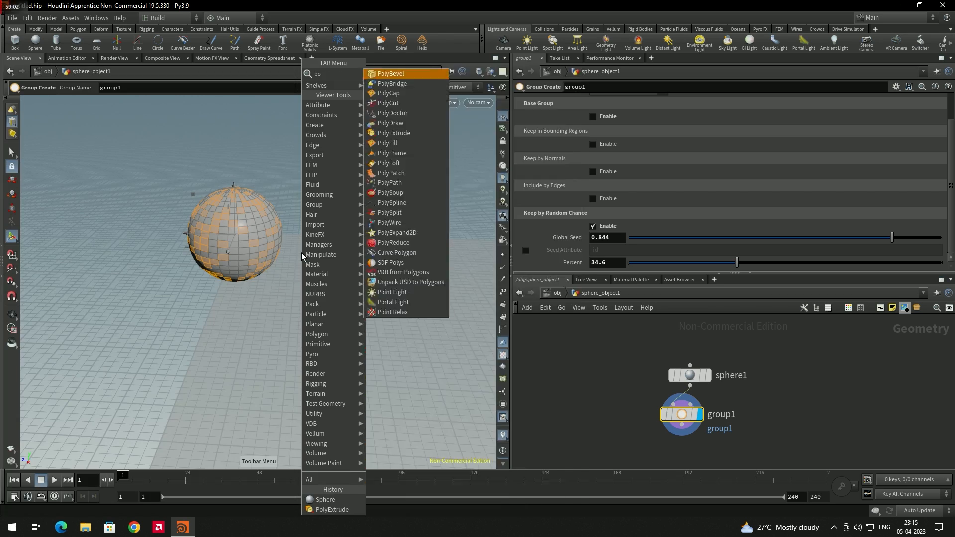
pyautogui.press('Down')
pyautogui.press('Down')
pyautogui.press('Down')
pyautogui.press('Down')
pyautogui.press('Down')
pyautogui.press('Down')
pyautogui.press('Return')
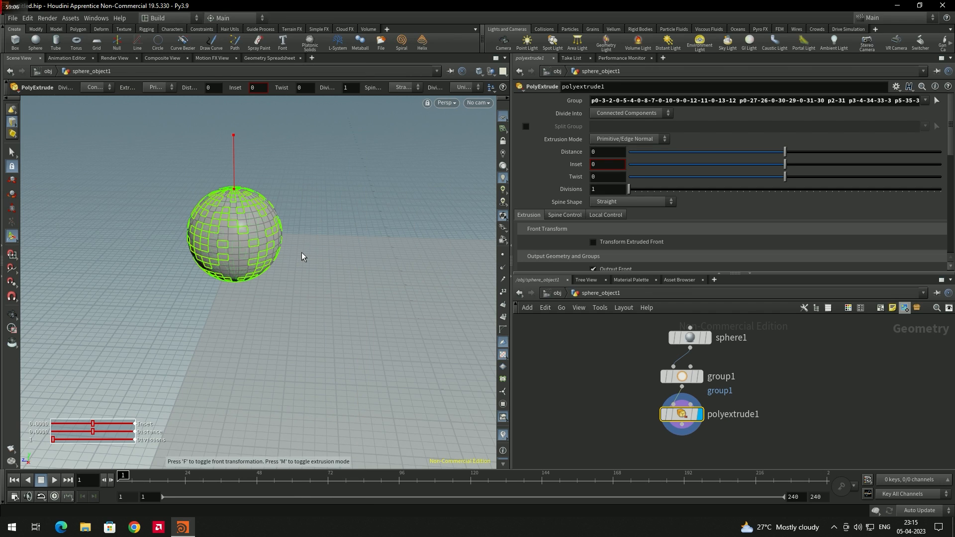
# Step: Extrude the sphere's random primitives by a distance of about 0.38 with an inset of 0.3
pyautogui.moveTo(784, 151)
pyautogui.mouseDown()
pyautogui.moveTo(832, 164)
pyautogui.moveTo(764, 153)
pyautogui.moveTo(779, 152)
pyautogui.mouseUp()
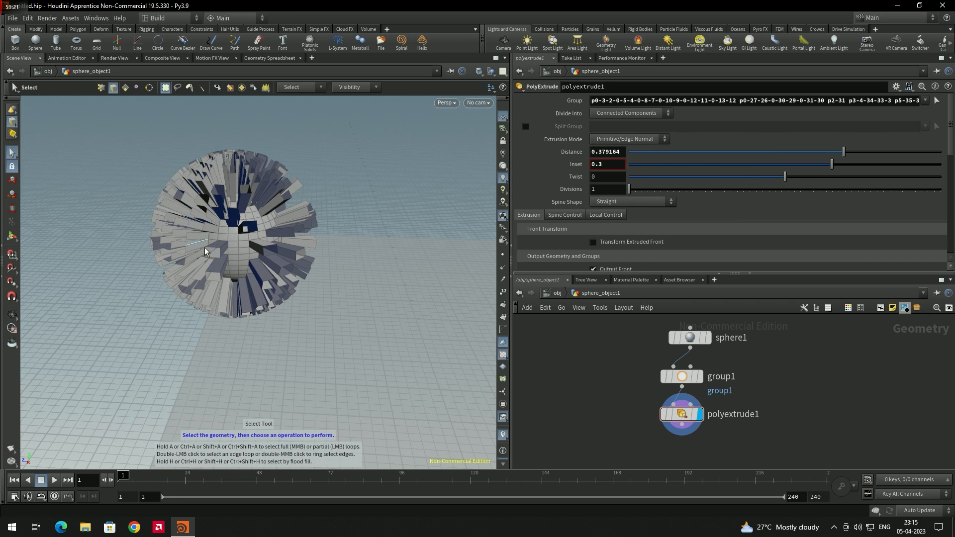
pyautogui.moveTo(249, 352); pyautogui.dragTo(370, 318)
pyautogui.press('s')
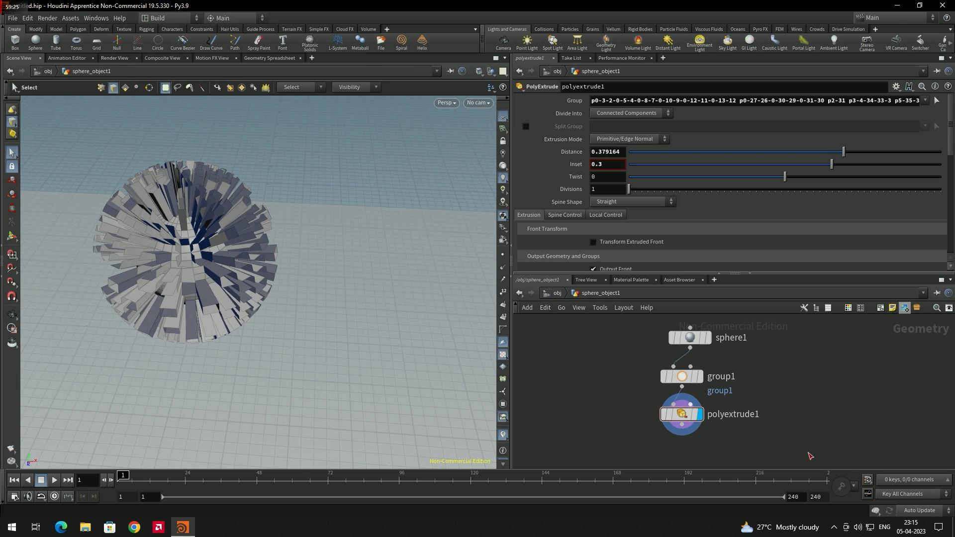